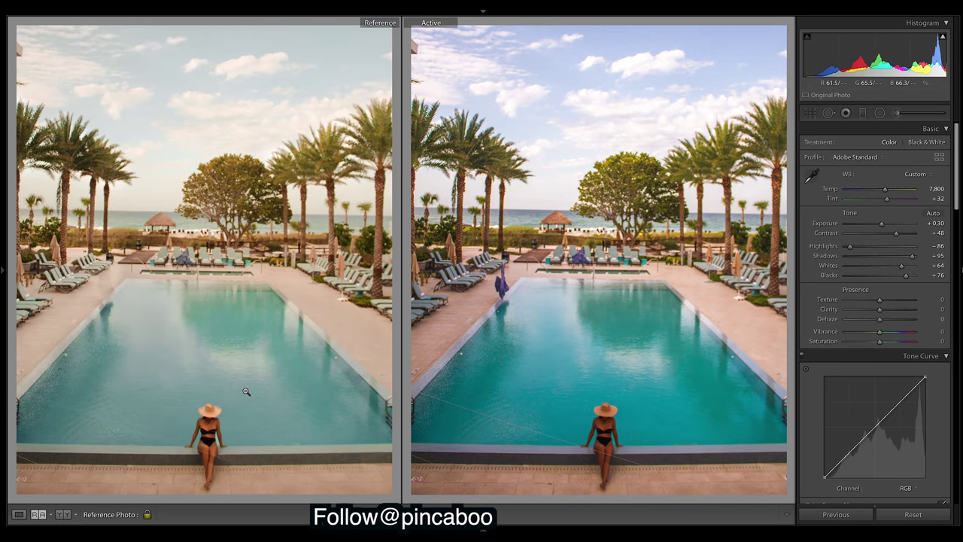
Scroll down through the travel creator's Instagram profile grid.
{"action": "scroll", "coordinate": [873, 301], "scroll_direction": "down", "scroll_amount": 5}
{"action": "left_click_drag", "start_coordinate": [926, 247], "coordinate": [934, 262]}
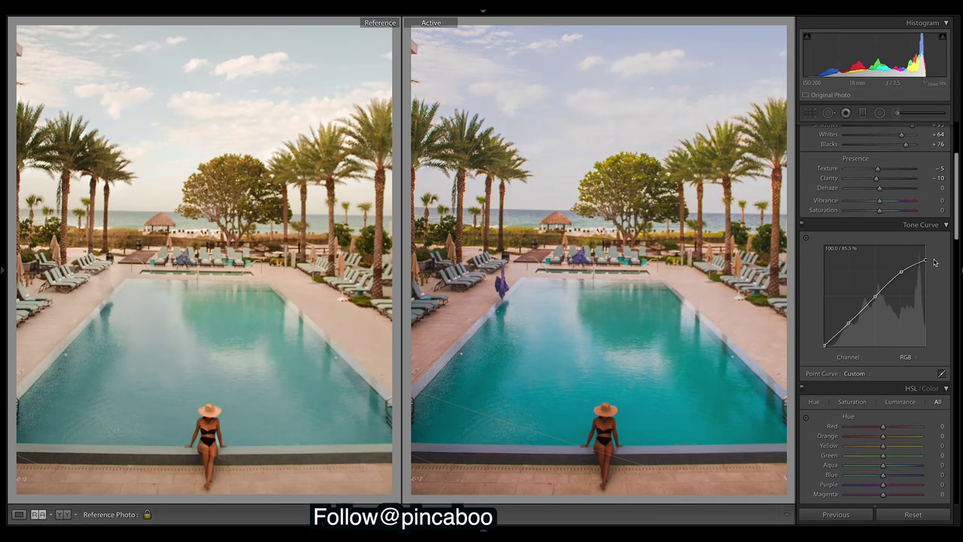
{"action": "scroll", "coordinate": [873, 301], "scroll_direction": "down", "scroll_amount": 2}
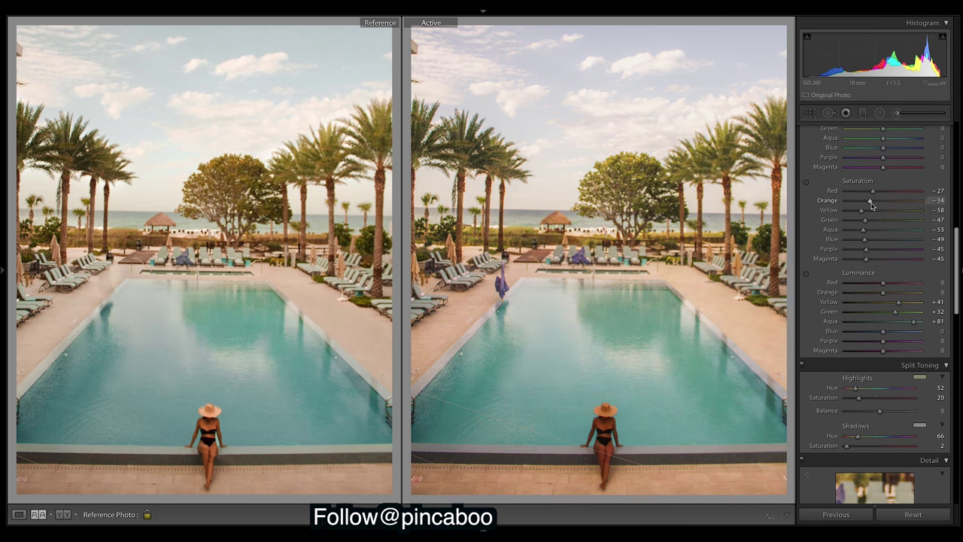
{"action": "left_click_drag", "start_coordinate": [865, 229], "coordinate": [870, 229]}
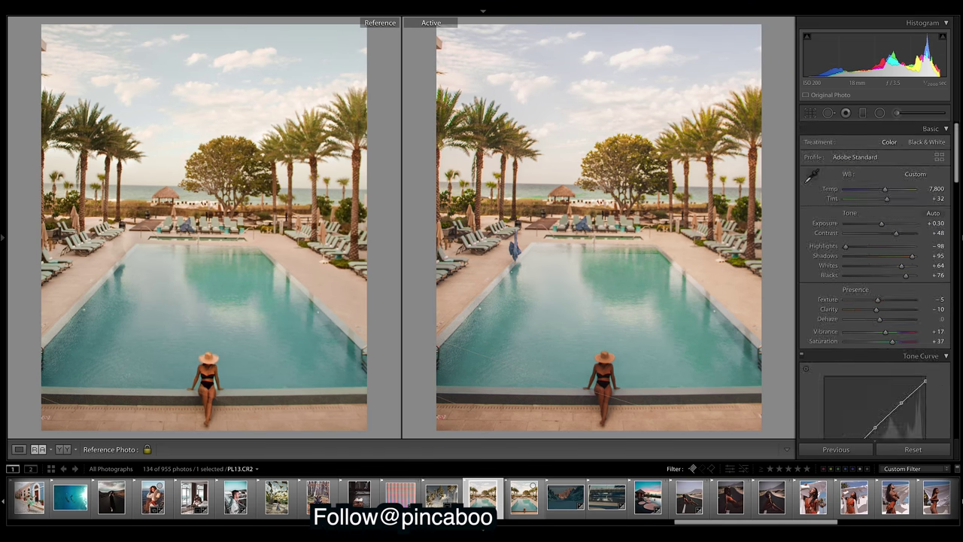
{"action": "scroll", "coordinate": [862, 263], "scroll_direction": "down", "scroll_amount": 5}
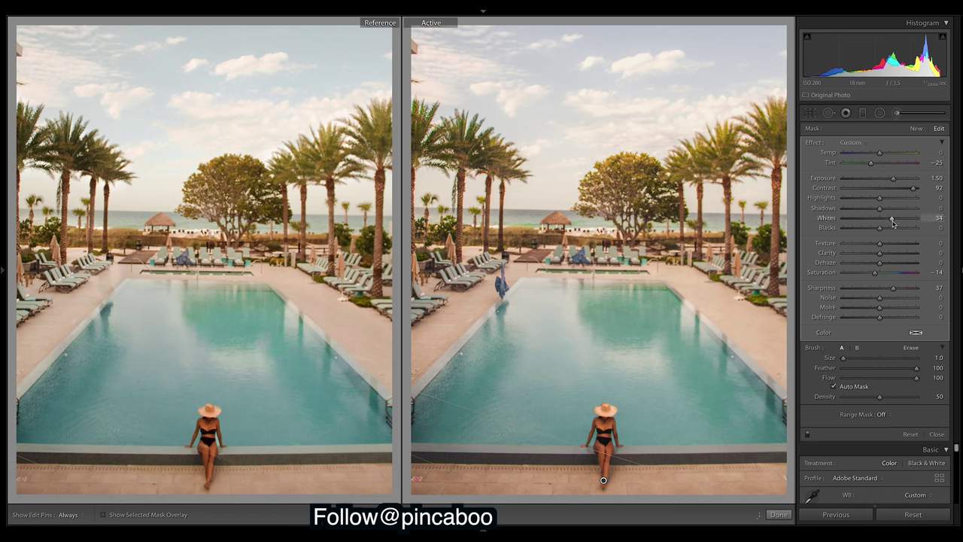
{"action": "scroll", "coordinate": [873, 264], "scroll_direction": "down", "scroll_amount": 10}
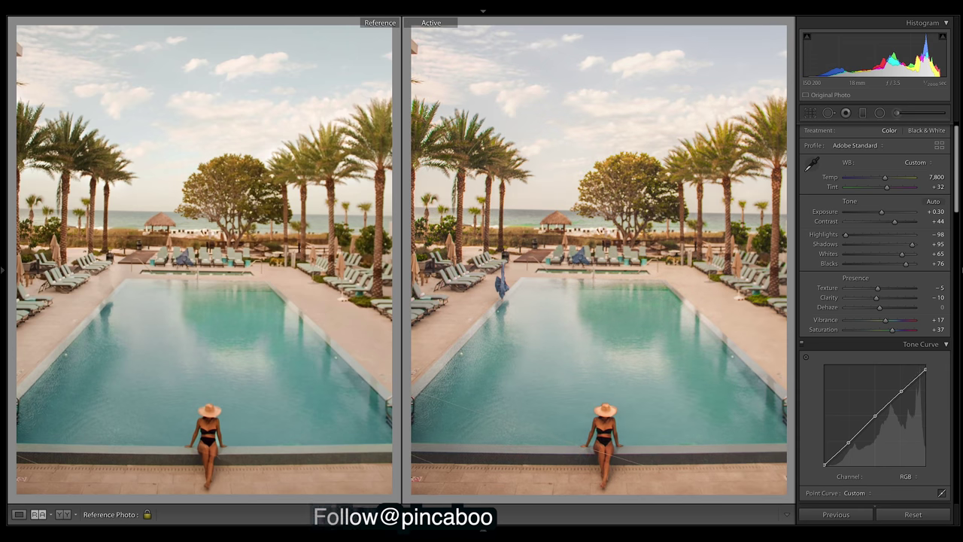
Briefly toggle the before view to compare against the unedited photo.
{"action": "key", "text": "backslash"}
{"action": "key", "text": "backslash"}
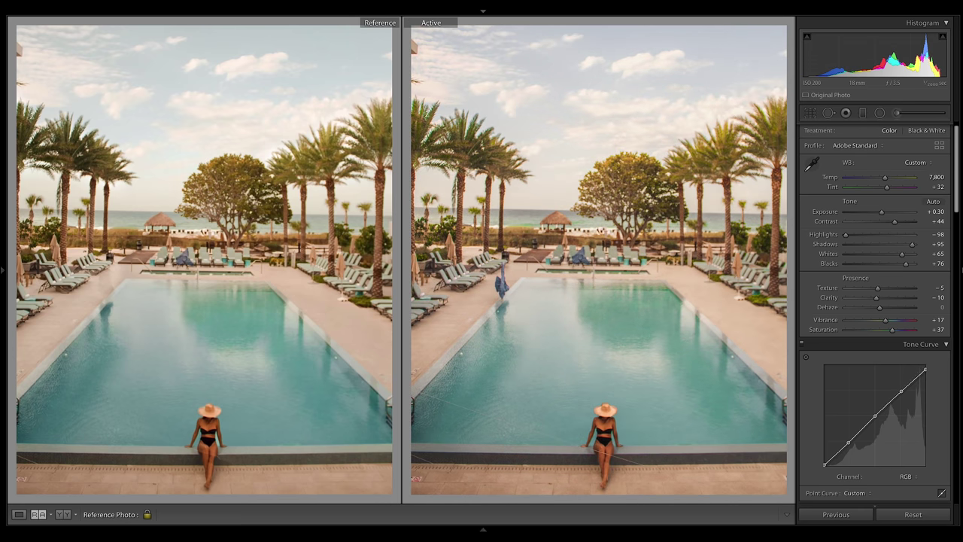
{"action": "key", "text": "d"}
{"action": "key", "text": "backslash"}
{"action": "key", "text": "backslash"}
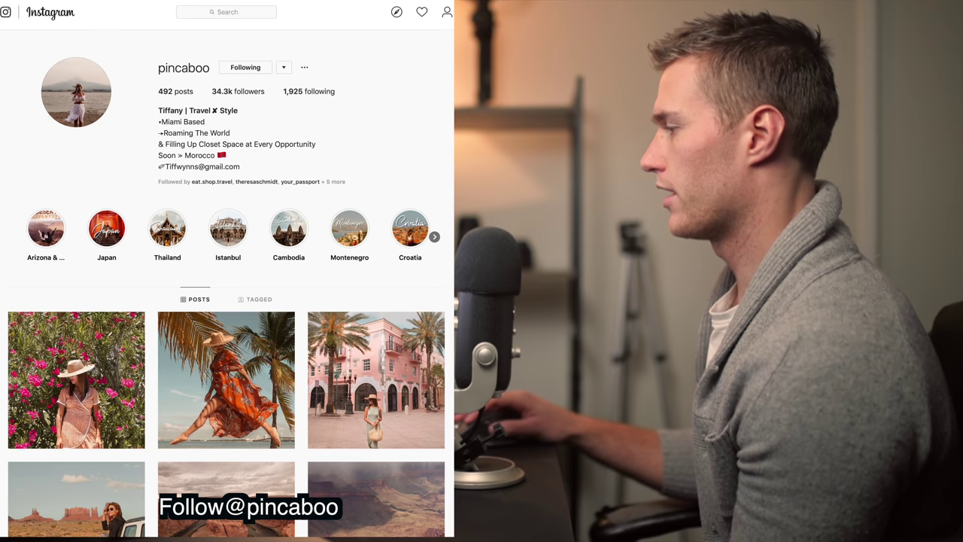
Scroll further and glance at the Monument Valley horse post, then close it.
{"action": "scroll", "coordinate": [220, 61], "scroll_direction": "down", "scroll_amount": 3}
{"action": "scroll", "coordinate": [220, 61], "scroll_direction": "up", "scroll_amount": 3}
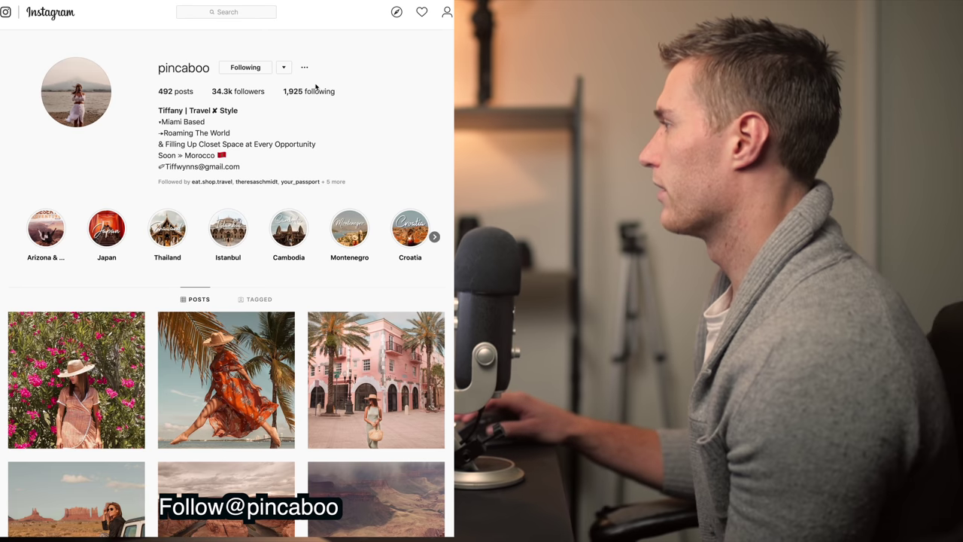
{"action": "scroll", "coordinate": [225, 301], "scroll_direction": "down", "scroll_amount": 5}
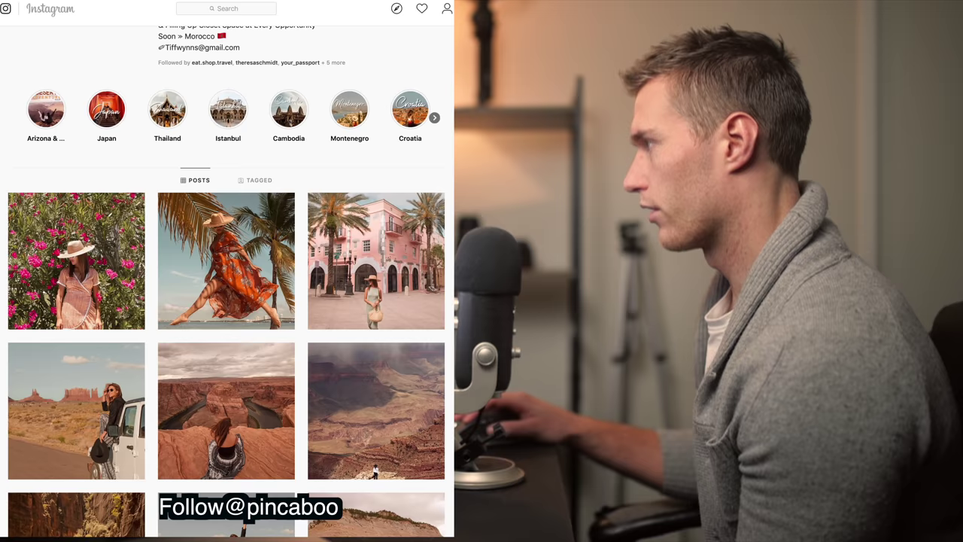
{"action": "scroll", "coordinate": [211, 365], "scroll_direction": "down", "scroll_amount": 2}
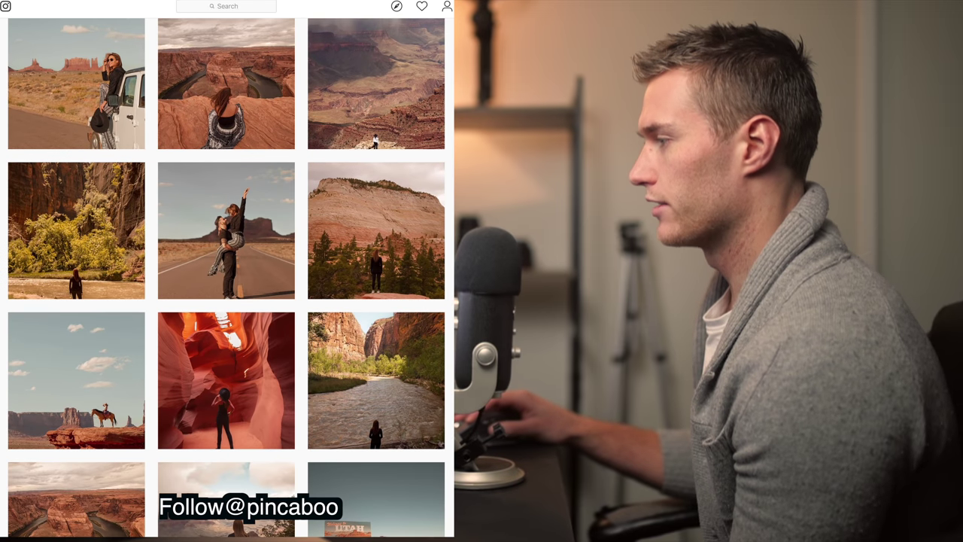
{"action": "left_click", "coordinate": [123, 319]}
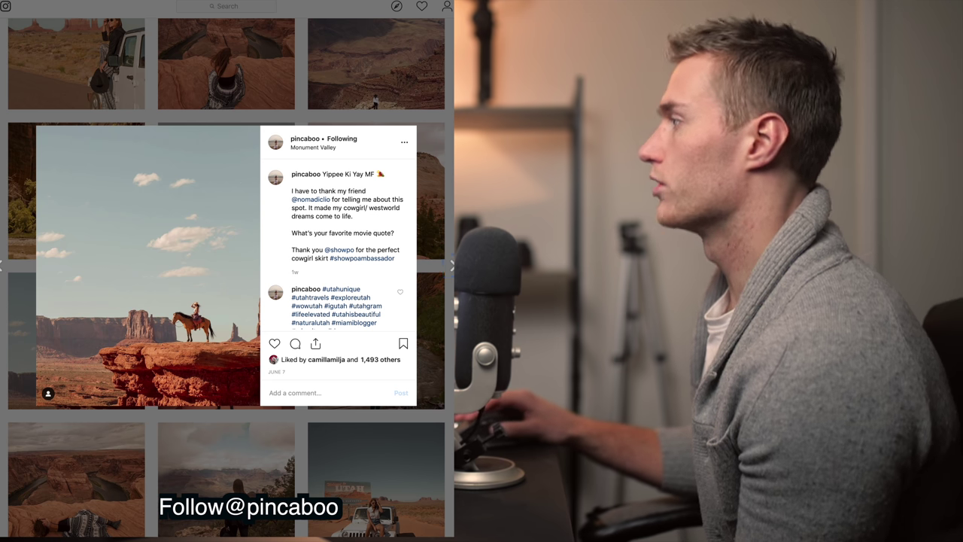
{"action": "key", "text": "Escape"}
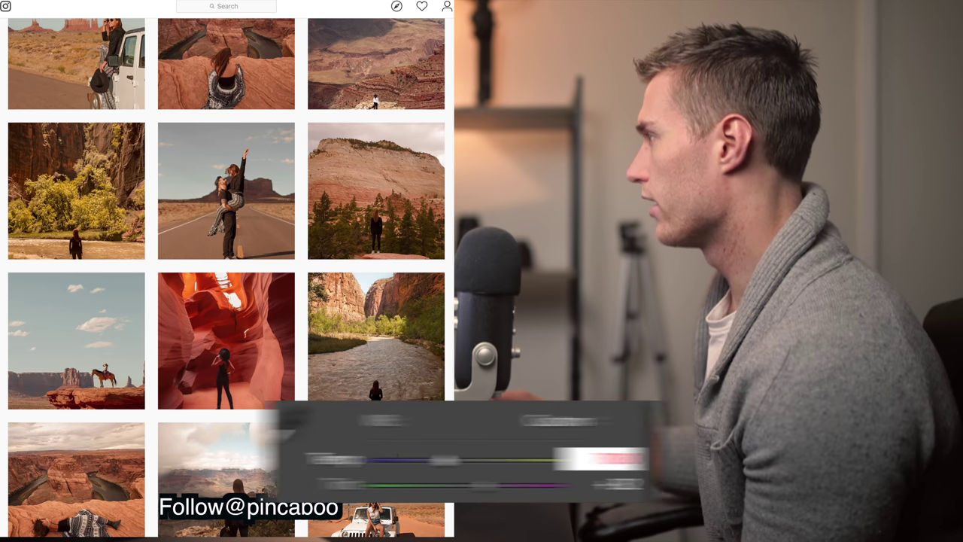
Glance at the pink building post, then close it.
{"action": "scroll", "coordinate": [225, 278], "scroll_direction": "down", "scroll_amount": 5}
{"action": "scroll", "coordinate": [226, 278], "scroll_direction": "up", "scroll_amount": 2}
{"action": "scroll", "coordinate": [385, 136], "scroll_direction": "up", "scroll_amount": 10}
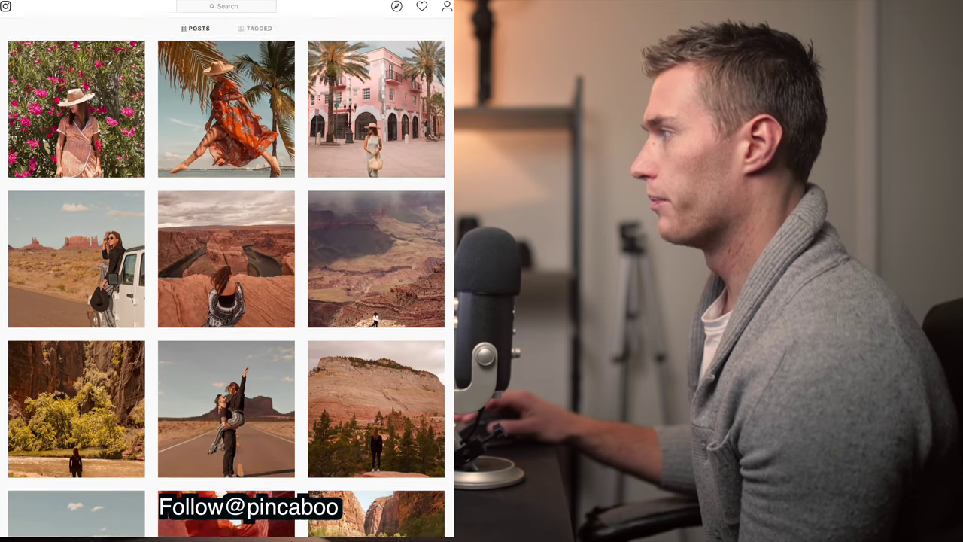
{"action": "scroll", "coordinate": [385, 136], "scroll_direction": "down", "scroll_amount": 2}
{"action": "left_click", "coordinate": [385, 136]}
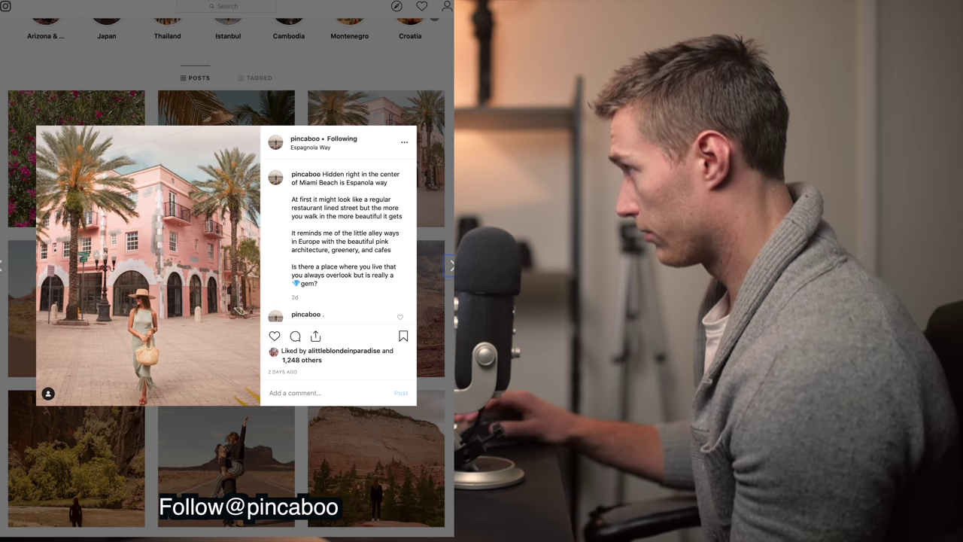
{"action": "key", "text": "Escape"}
Scroll down to the resort pool post and open it.
{"action": "scroll", "coordinate": [226, 286], "scroll_direction": "down", "scroll_amount": 1}
{"action": "scroll", "coordinate": [225, 279], "scroll_direction": "down", "scroll_amount": 15}
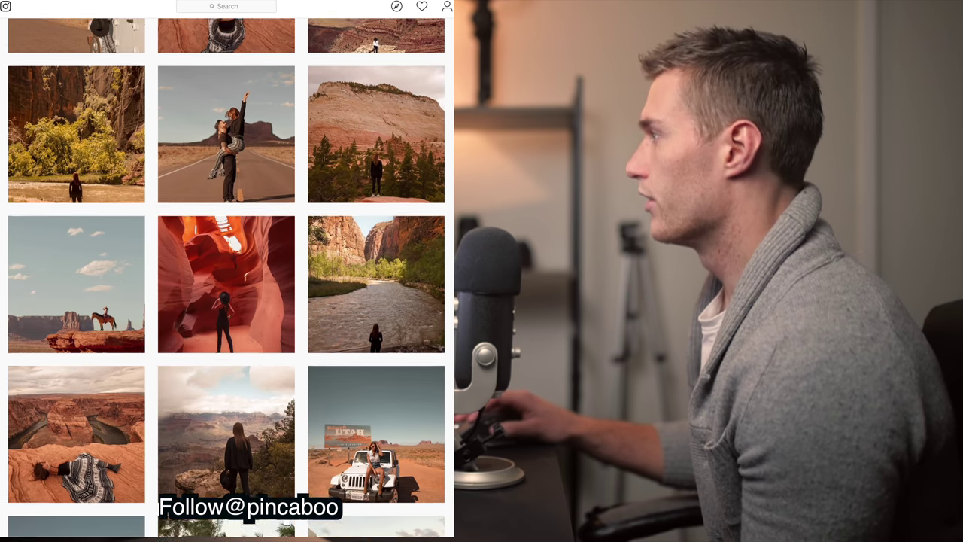
{"action": "scroll", "coordinate": [214, 257], "scroll_direction": "down", "scroll_amount": 5}
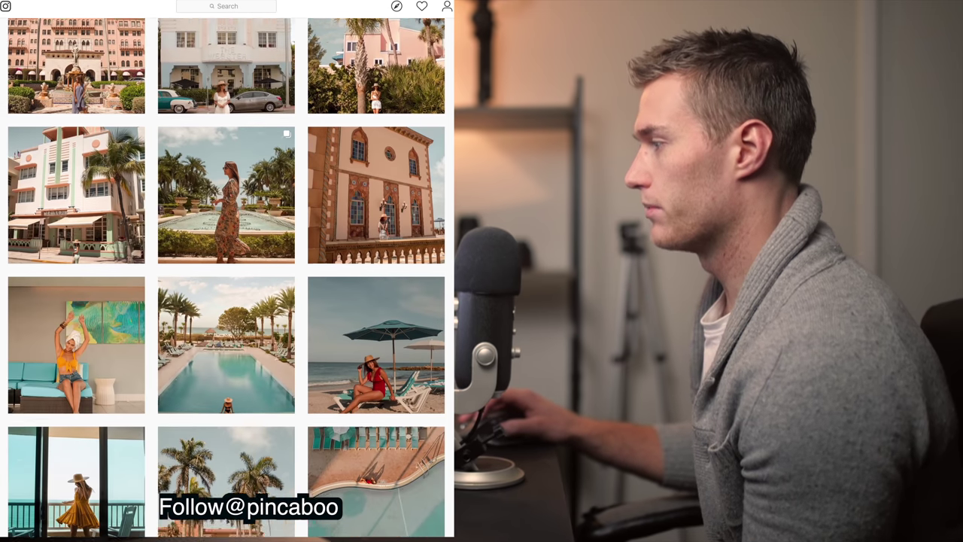
{"action": "left_click", "coordinate": [214, 260]}
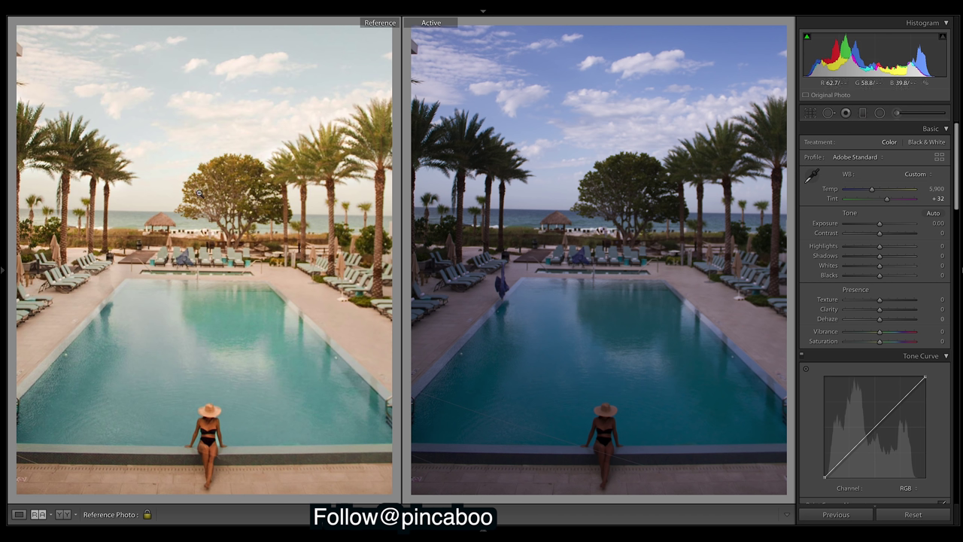
Crop the pool shot to a 4 x 5 portrait ratio and return to Reference View.
{"action": "left_click", "coordinate": [811, 116]}
{"action": "left_click", "coordinate": [454, 72]}
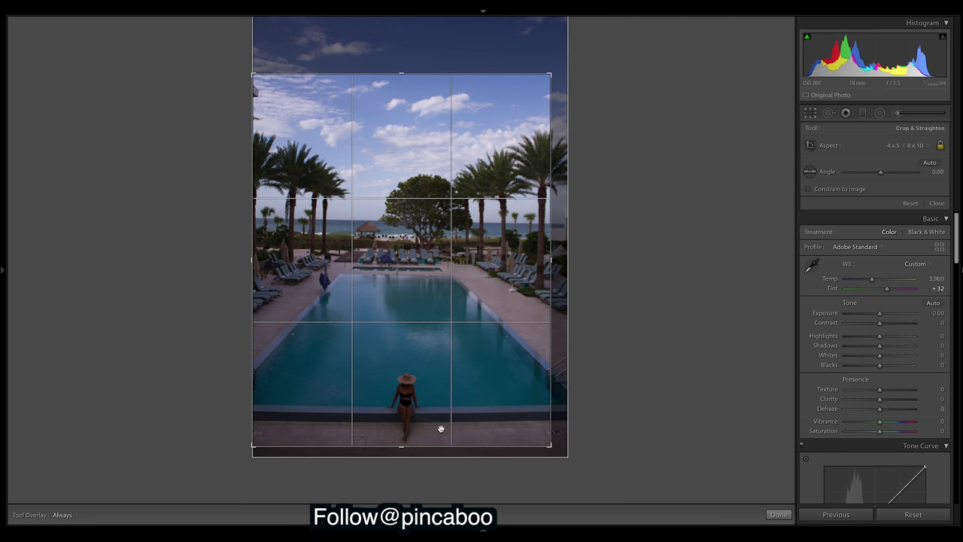
{"action": "left_click", "coordinate": [779, 516]}
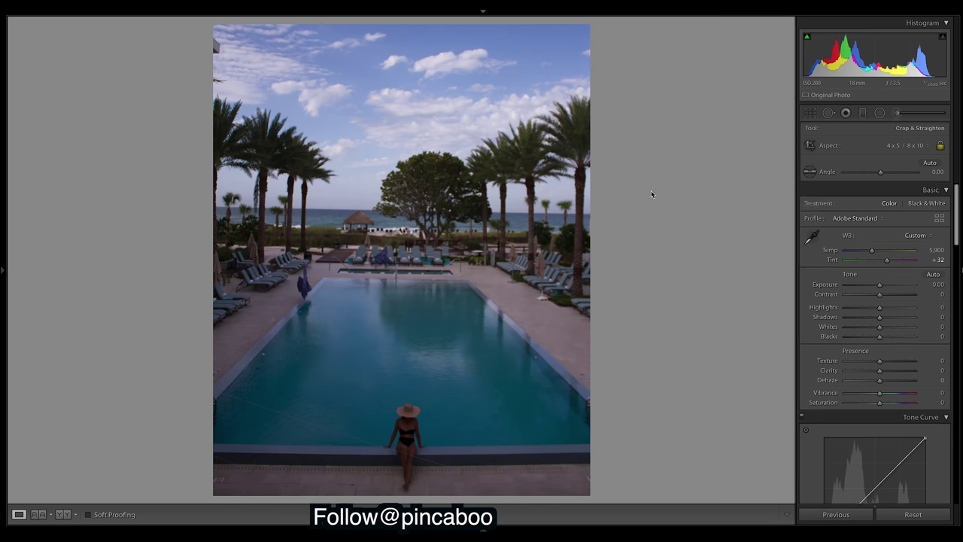
{"action": "left_click", "coordinate": [37, 515]}
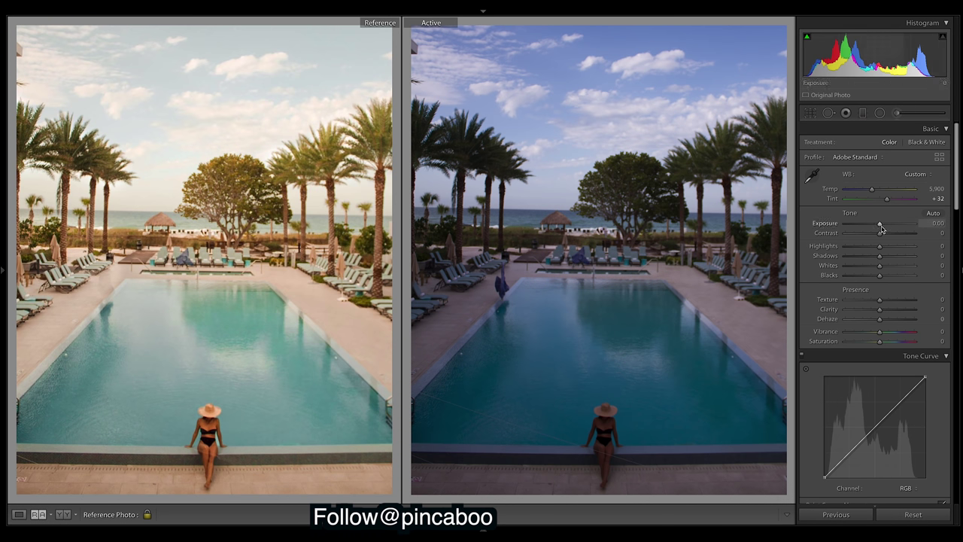
Set Exposure to +0.30, Shadows to +95 and Whites to +64 in the Basic panel.
{"action": "left_click_drag", "start_coordinate": [880, 225], "coordinate": [884, 226]}
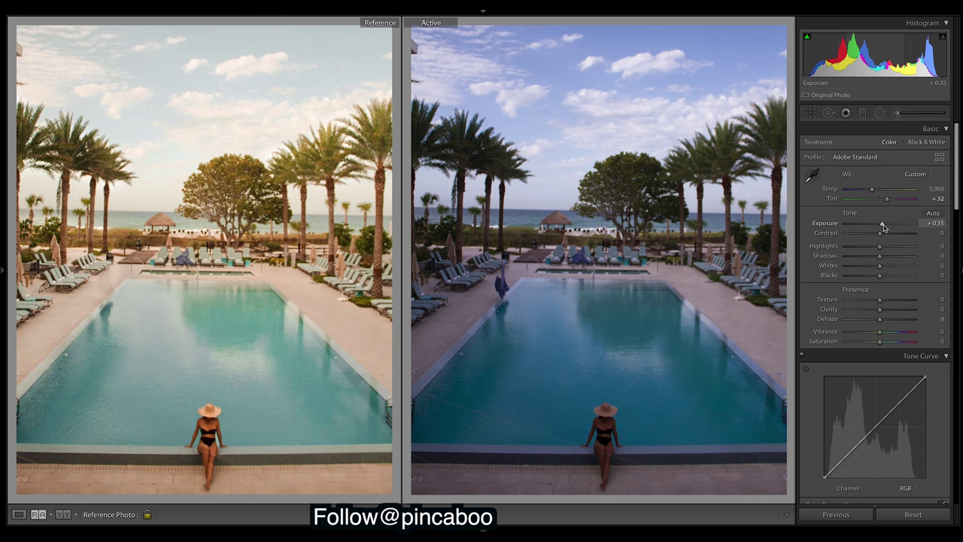
{"action": "left_click_drag", "start_coordinate": [884, 227], "coordinate": [881, 227]}
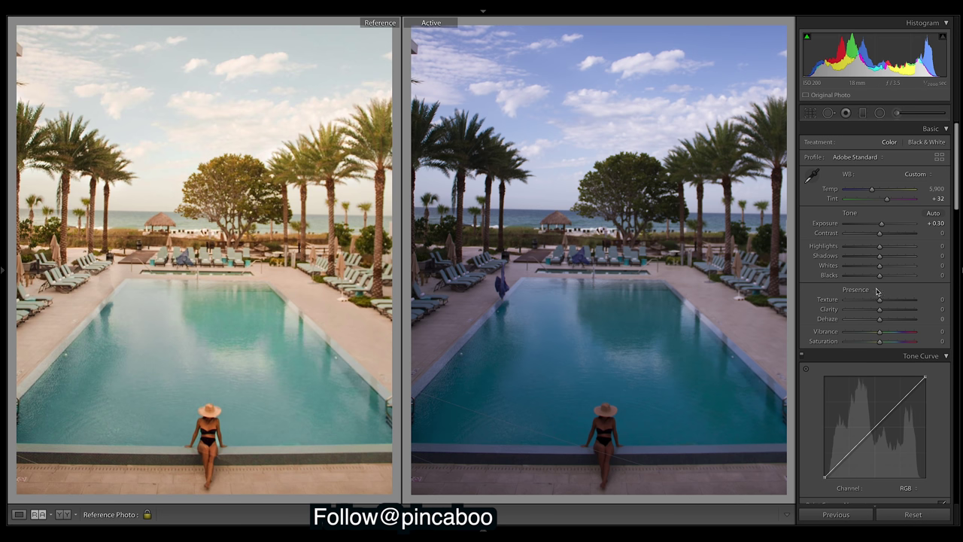
{"action": "left_click_drag", "start_coordinate": [879, 257], "coordinate": [912, 256]}
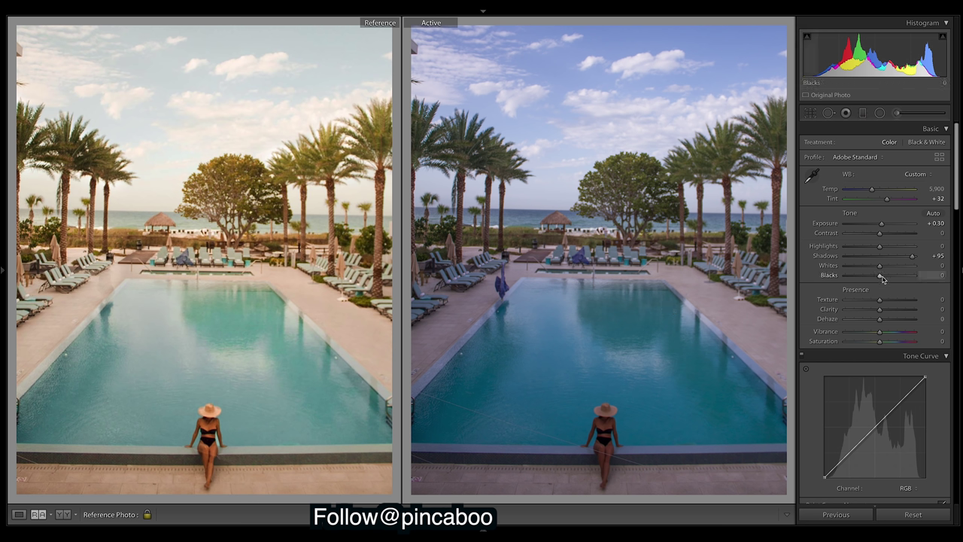
{"action": "left_click_drag", "start_coordinate": [880, 265], "coordinate": [902, 271]}
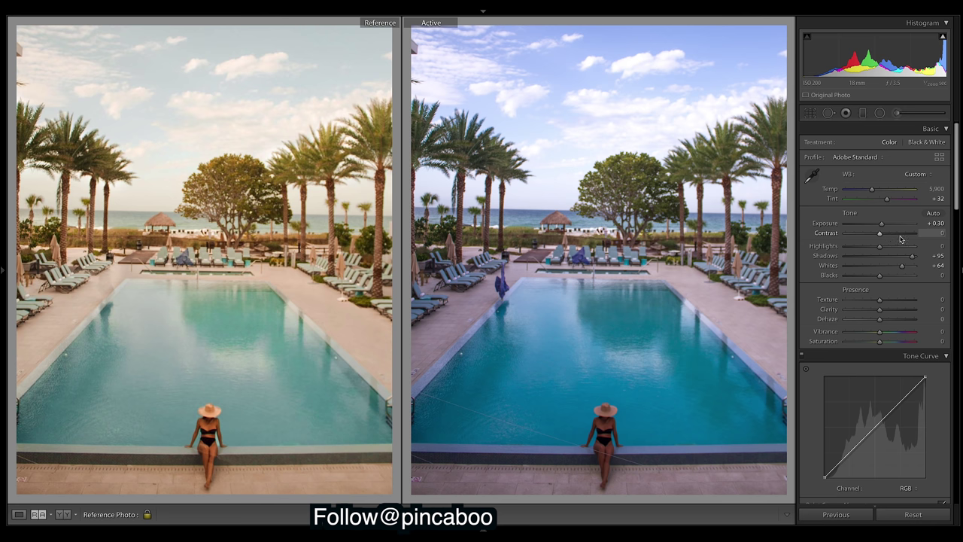
Raise Contrast to +48 and lift Blacks to +76 for a faded look.
{"action": "left_click", "coordinate": [897, 235]}
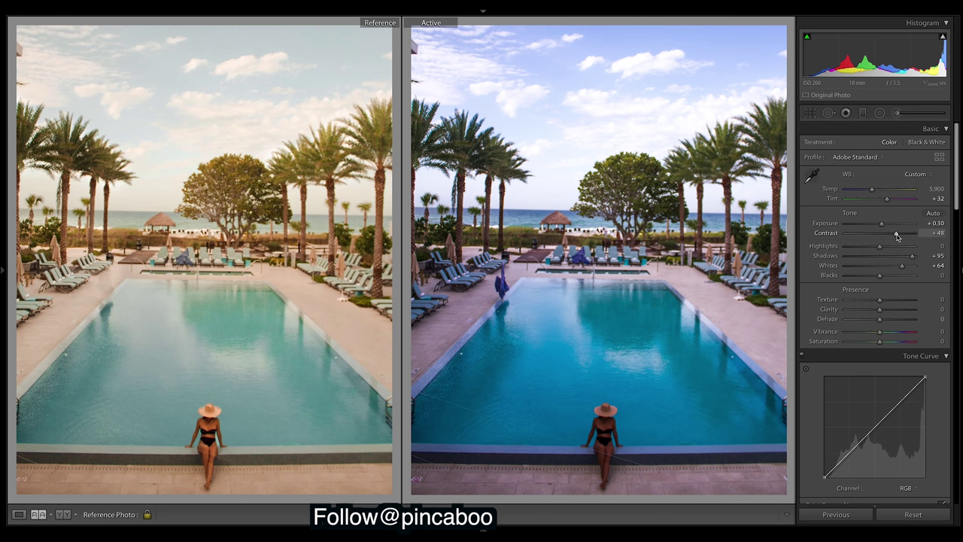
{"action": "left_click_drag", "start_coordinate": [896, 236], "coordinate": [894, 239]}
{"action": "left_click", "coordinate": [903, 275]}
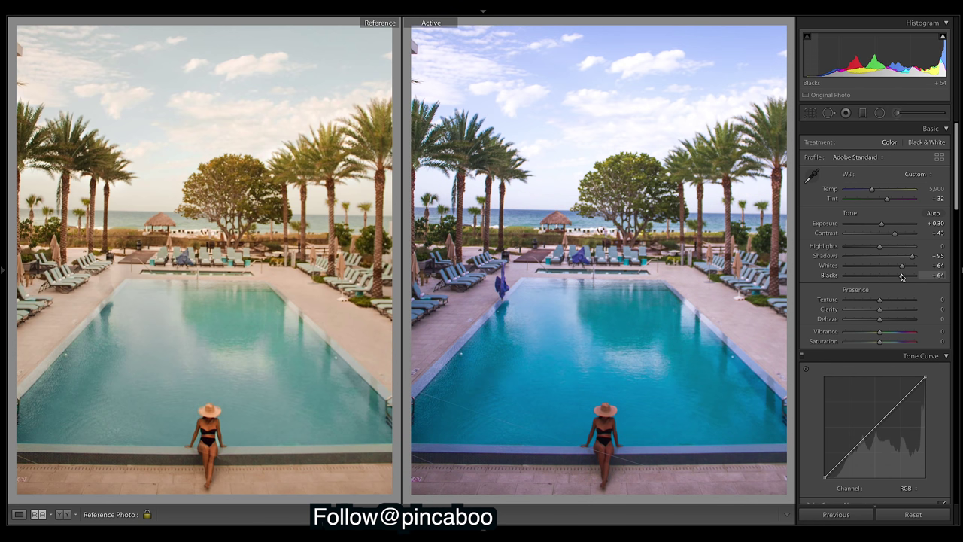
{"action": "left_click_drag", "start_coordinate": [902, 277], "coordinate": [908, 277]}
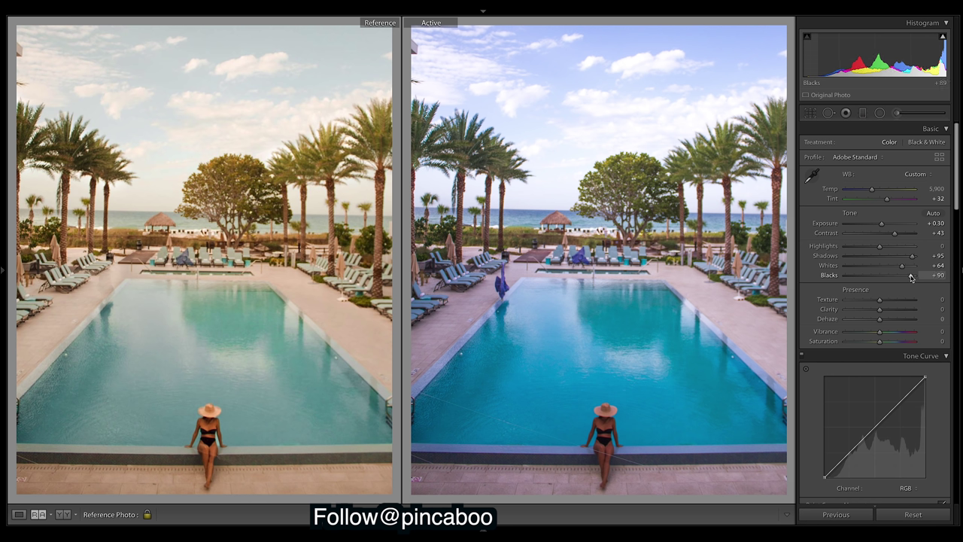
{"action": "left_click_drag", "start_coordinate": [911, 277], "coordinate": [907, 277]}
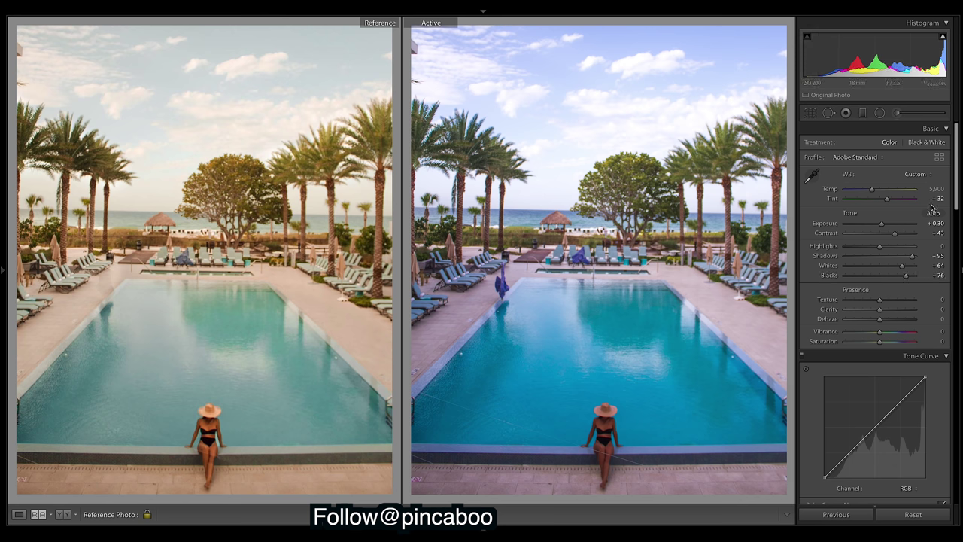
{"action": "left_click_drag", "start_coordinate": [895, 235], "coordinate": [897, 234]}
{"action": "double_click", "coordinate": [897, 236]}
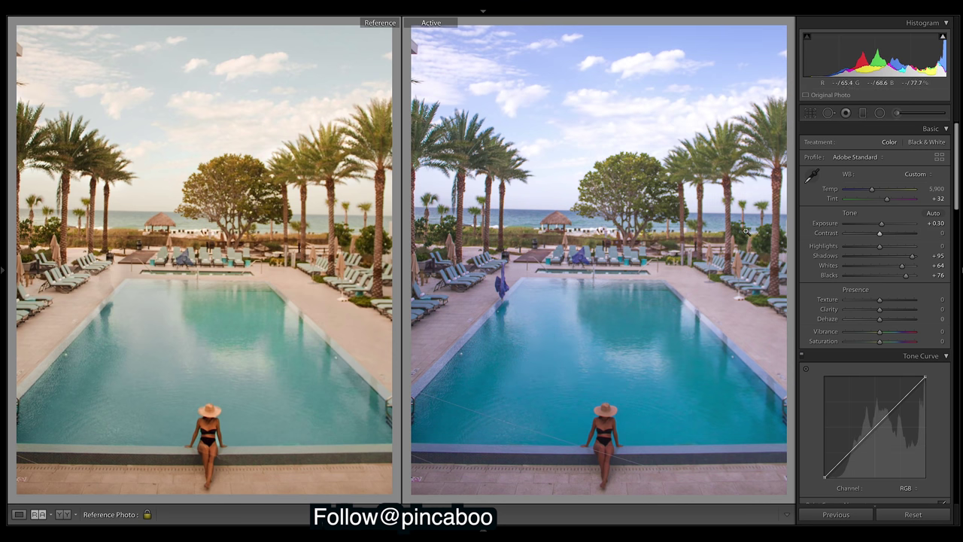
{"action": "key", "text": "ctrl+z"}
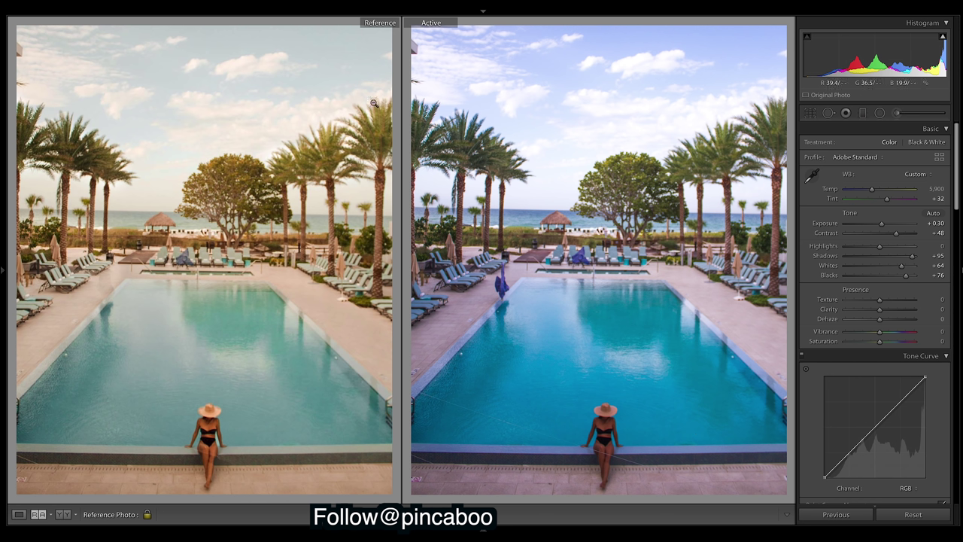
Pull Highlights down to -86 to tame the bright sky.
{"action": "left_click", "coordinate": [851, 247]}
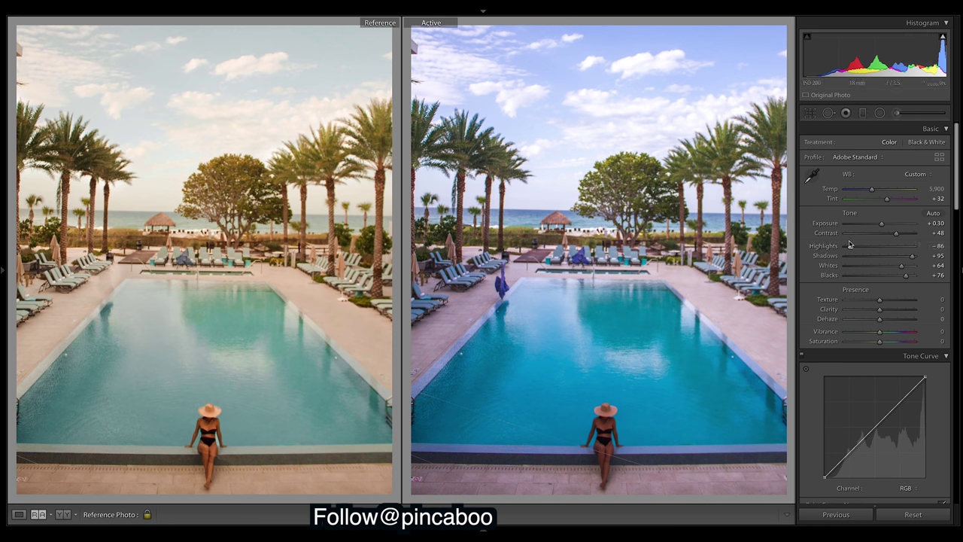
{"action": "key", "text": "ctrl+z"}
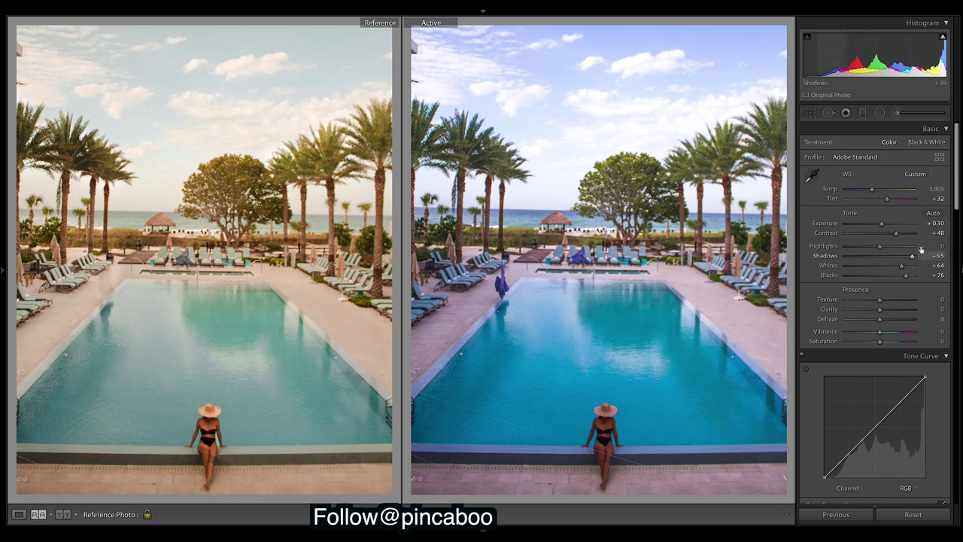
{"action": "left_click", "coordinate": [856, 246]}
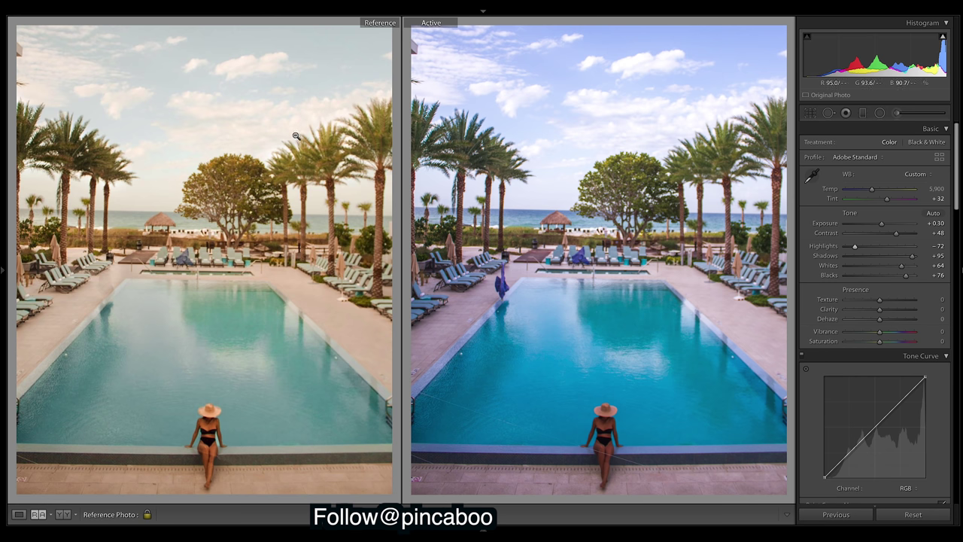
{"action": "left_click_drag", "start_coordinate": [855, 246], "coordinate": [840, 253]}
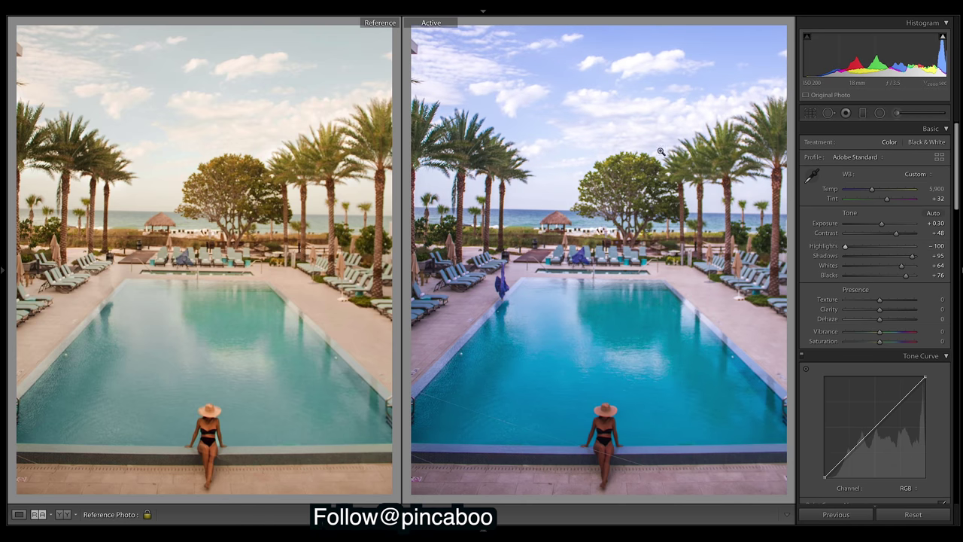
{"action": "mouse_move", "coordinate": [845, 246]}
{"action": "left_mouse_down"}
{"action": "mouse_move", "coordinate": [859, 249]}
{"action": "mouse_move", "coordinate": [850, 247]}
{"action": "left_mouse_up"}
{"action": "key", "text": "F6"}
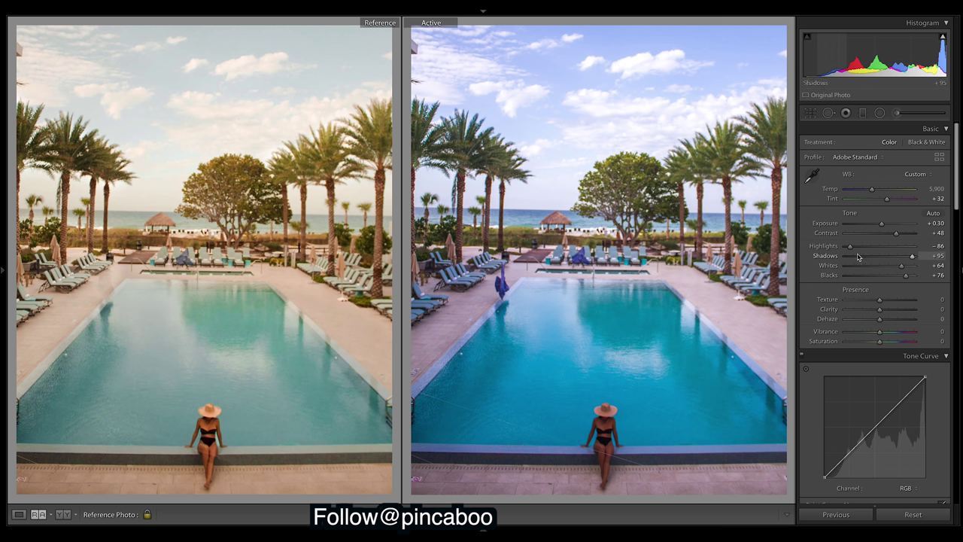
Enter a white-balance Temp of 7,800, then compare with the unedited original.
{"action": "left_click", "coordinate": [934, 188]}
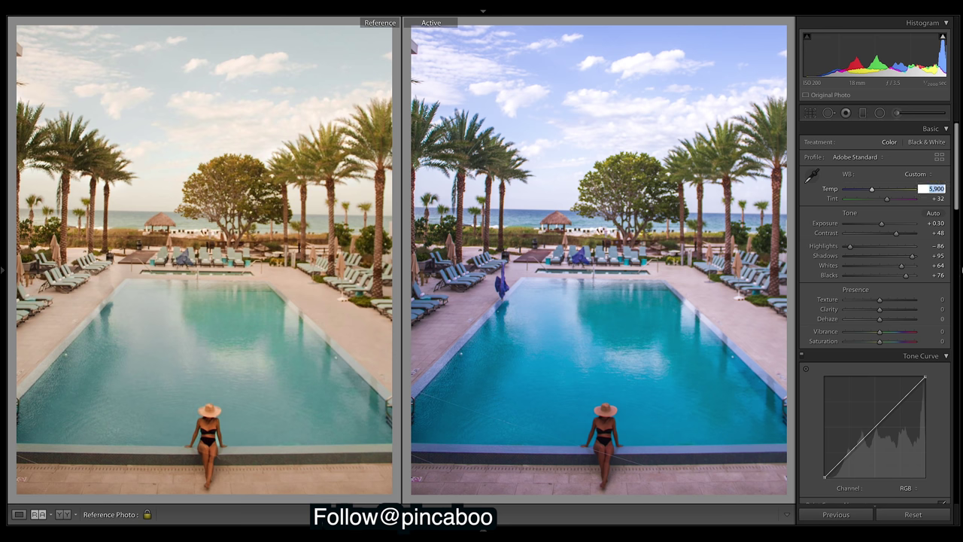
{"action": "type", "text": "7800"}
{"action": "key", "text": "Return"}
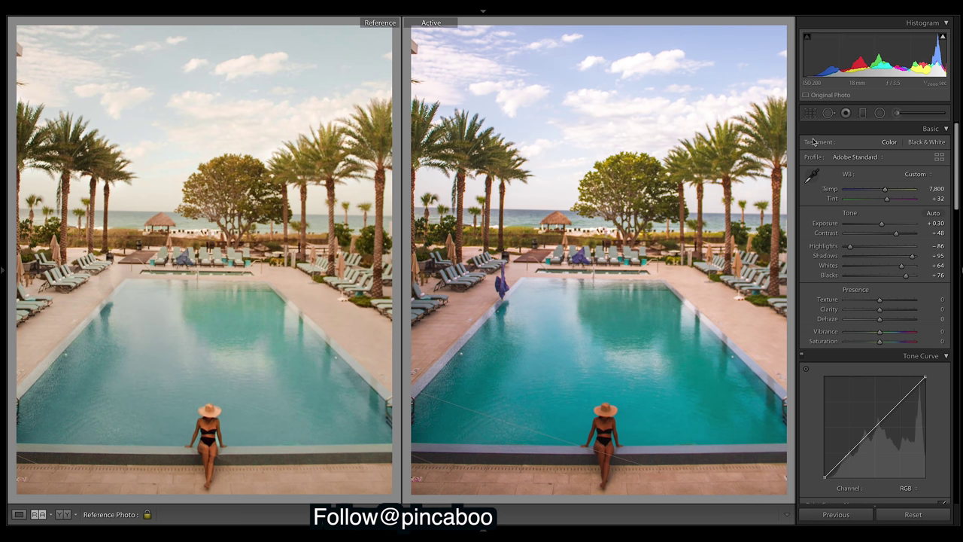
{"action": "key", "text": "backslash"}
{"action": "key", "text": "backslash"}
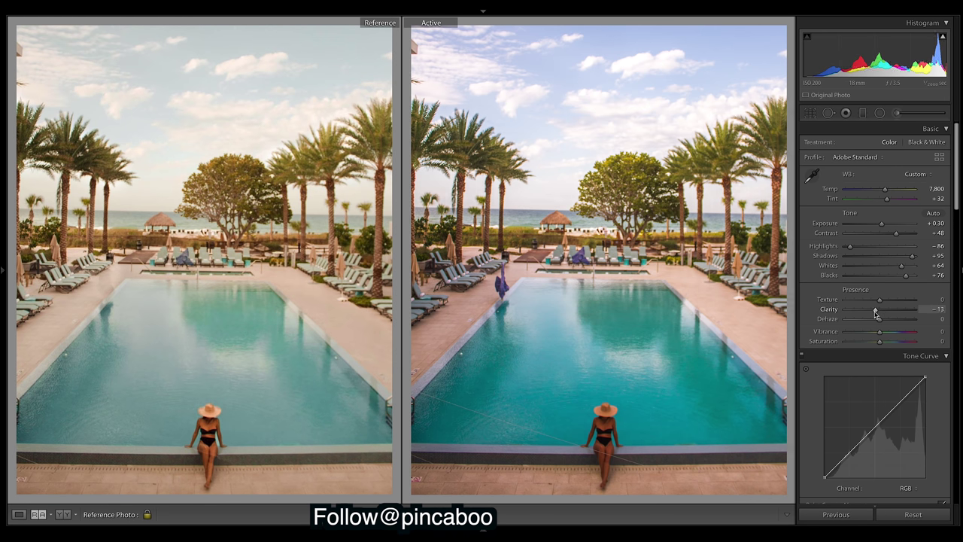
Test clarity and texture changes, undo them, and zoom in to inspect the pool detail.
{"action": "mouse_move", "coordinate": [881, 310]}
{"action": "left_mouse_down"}
{"action": "mouse_move", "coordinate": [903, 315]}
{"action": "mouse_move", "coordinate": [885, 321]}
{"action": "left_mouse_up"}
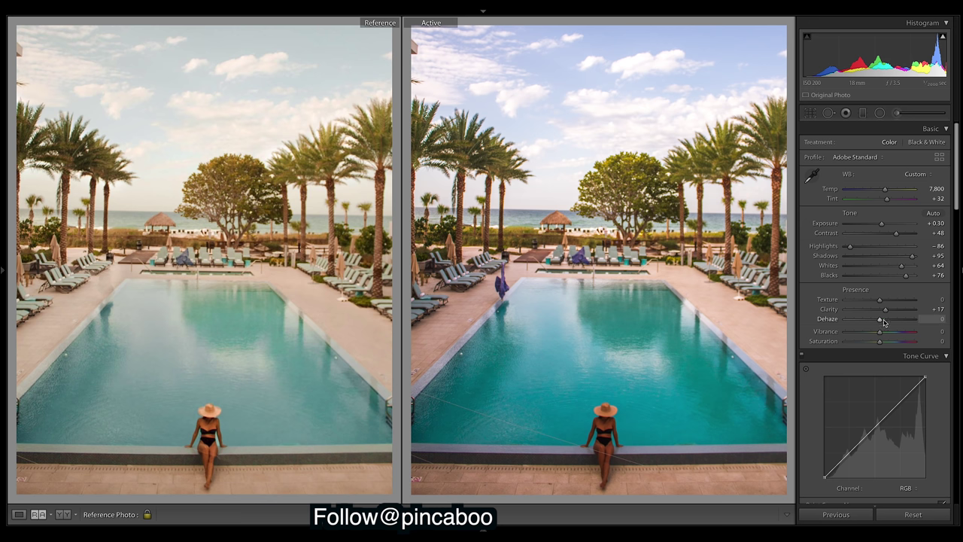
{"action": "key", "text": "ctrl+z"}
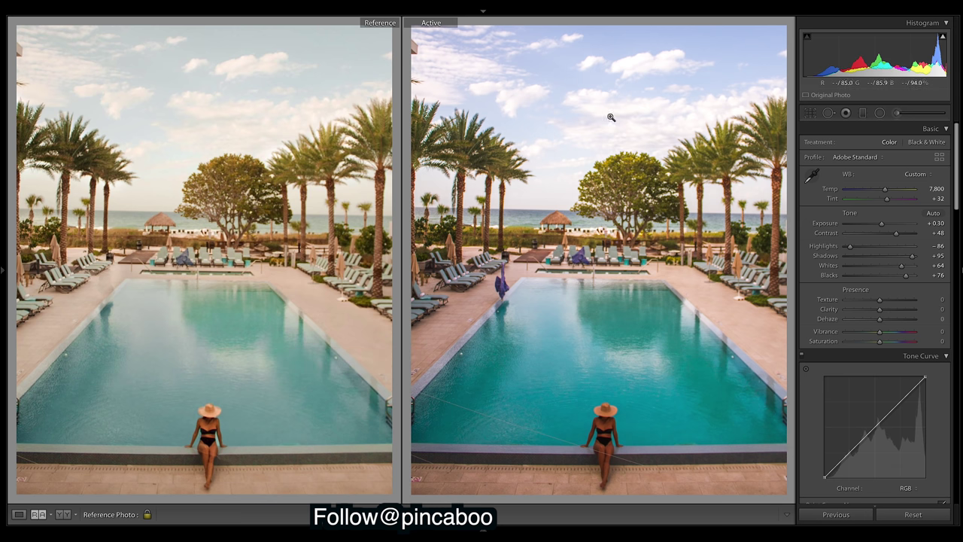
{"action": "left_click_drag", "start_coordinate": [879, 309], "coordinate": [845, 307]}
{"action": "key", "text": "ctrl+z"}
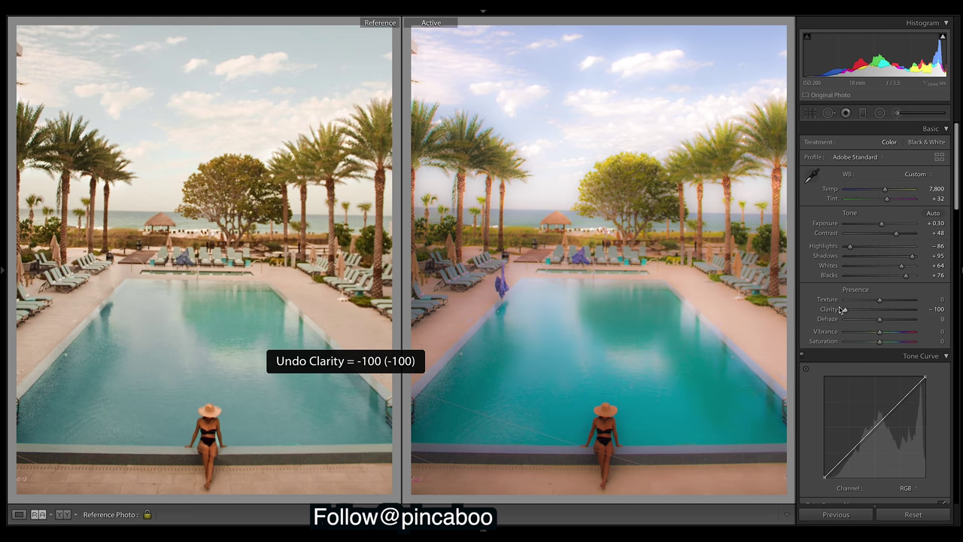
{"action": "left_click_drag", "start_coordinate": [879, 300], "coordinate": [906, 305]}
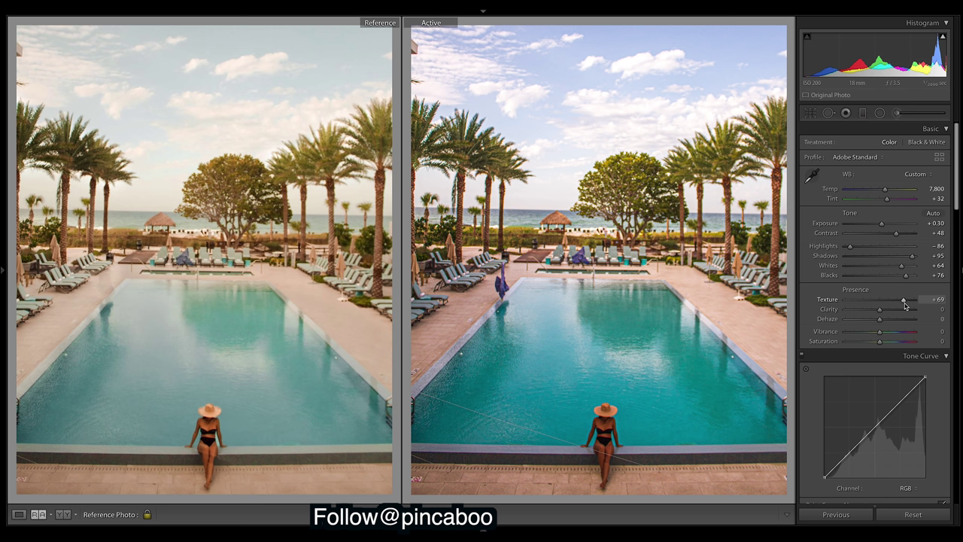
{"action": "key", "text": "ctrl+z"}
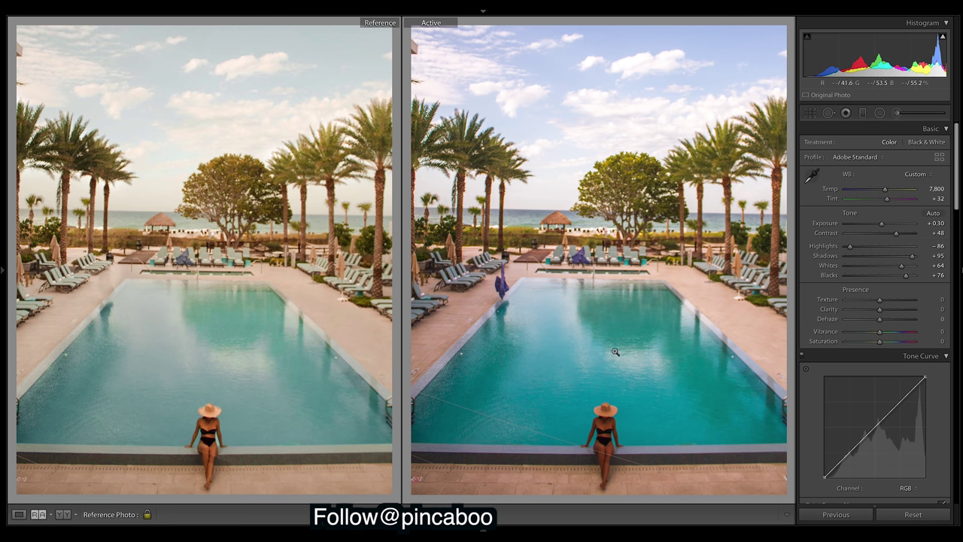
{"action": "left_click", "coordinate": [636, 358]}
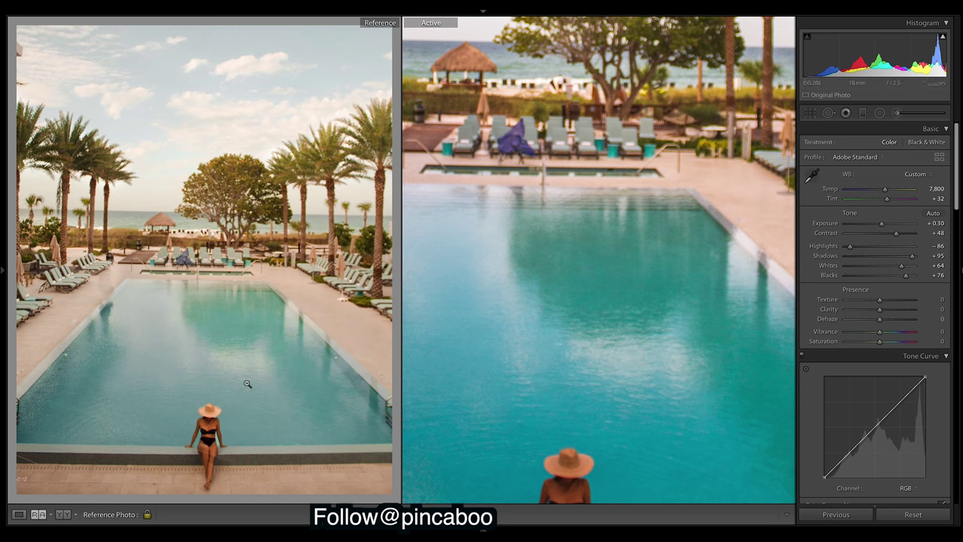
{"action": "left_click", "coordinate": [558, 347]}
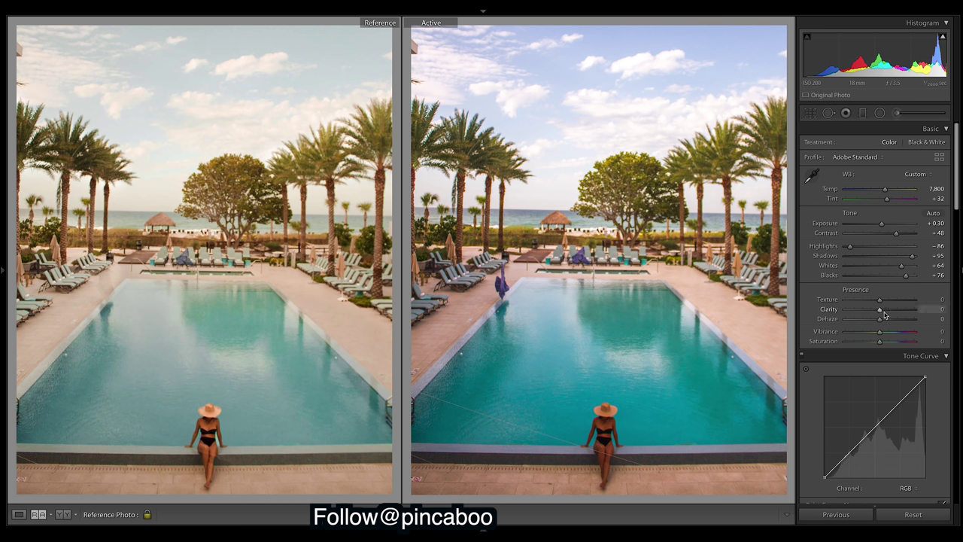
Settle Clarity at -10 and pull Highlights further down to -98.
{"action": "left_click_drag", "start_coordinate": [885, 315], "coordinate": [875, 310]}
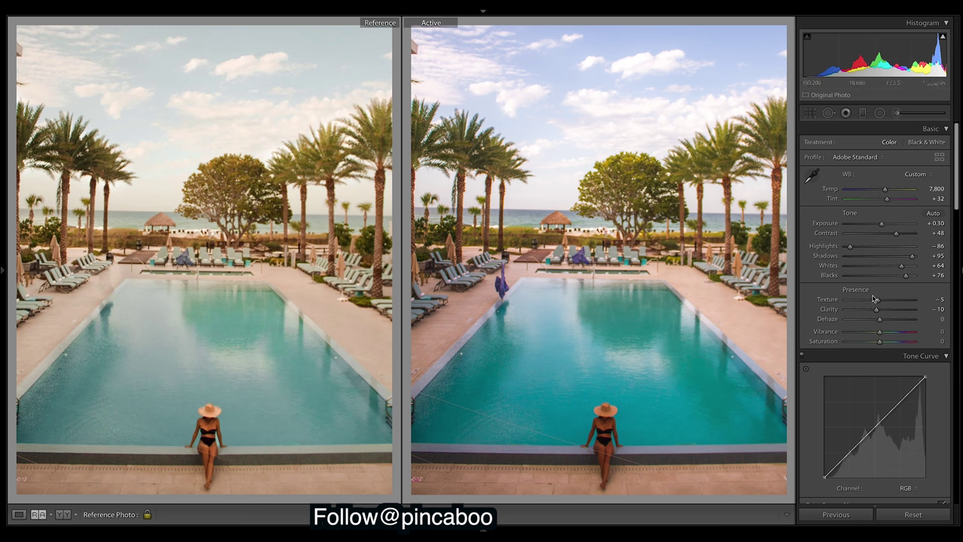
{"action": "left_click_drag", "start_coordinate": [877, 309], "coordinate": [890, 322]}
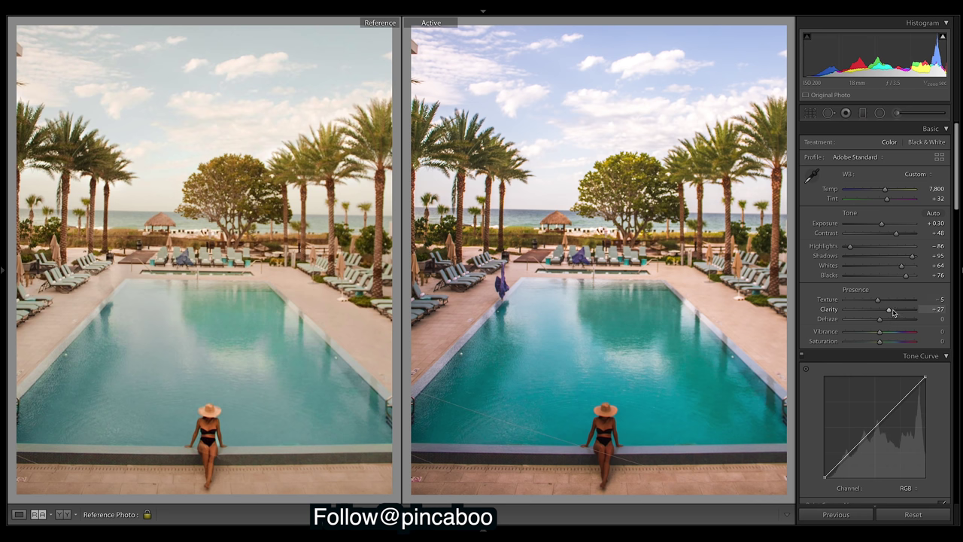
{"action": "left_click_drag", "start_coordinate": [889, 311], "coordinate": [875, 308]}
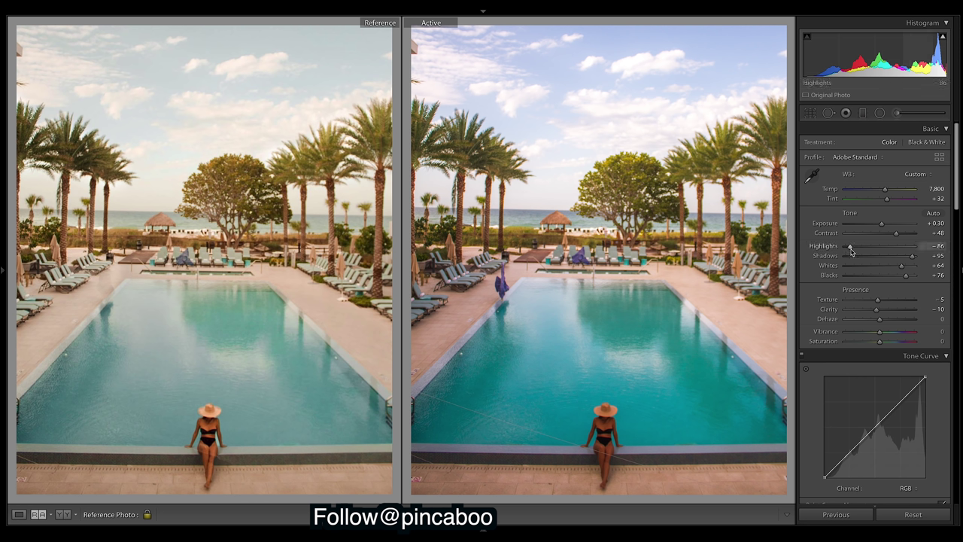
{"action": "left_click_drag", "start_coordinate": [852, 250], "coordinate": [847, 252]}
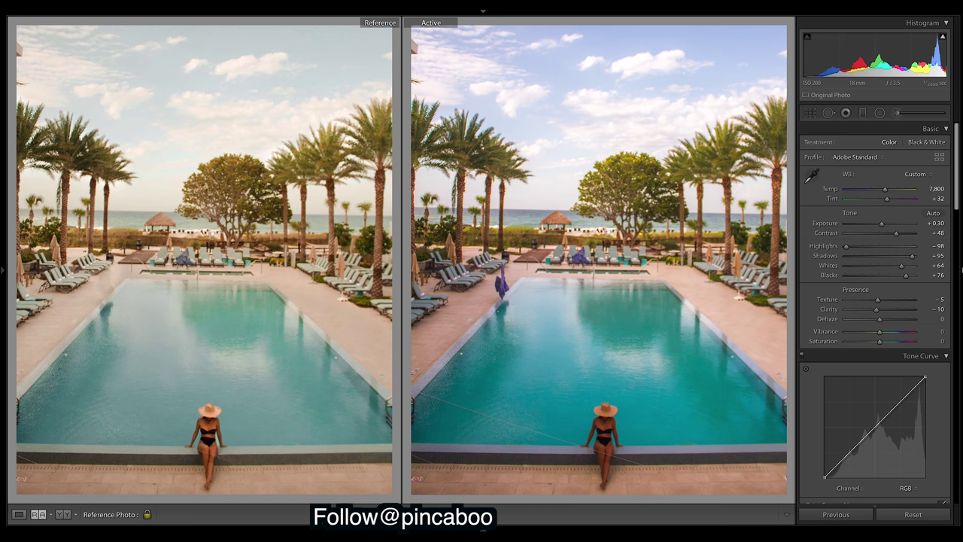
Add upper, midtone and shadow control points to the RGB tone curve.
{"action": "scroll", "coordinate": [914, 426], "scroll_direction": "down", "scroll_amount": 4}
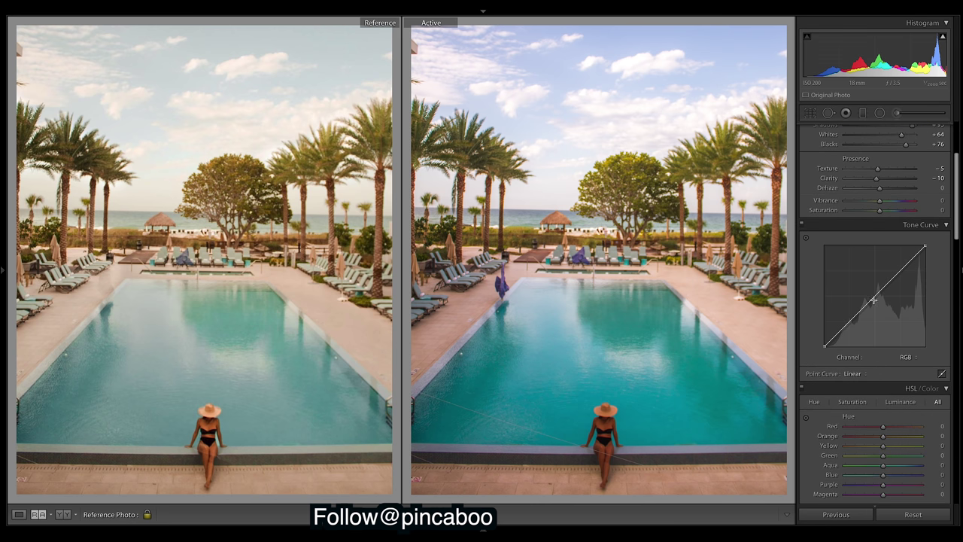
{"action": "left_click_drag", "start_coordinate": [925, 246], "coordinate": [929, 252]}
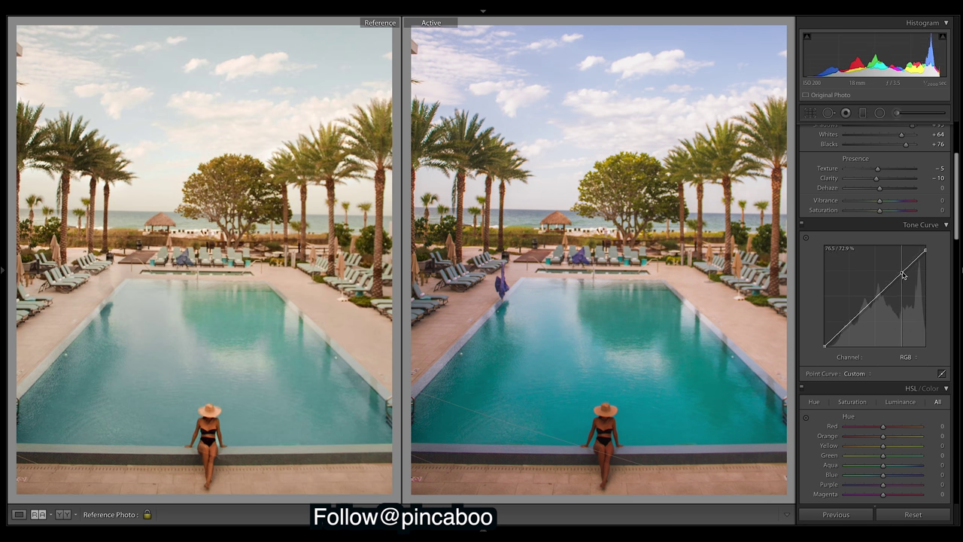
{"action": "left_click", "coordinate": [902, 273]}
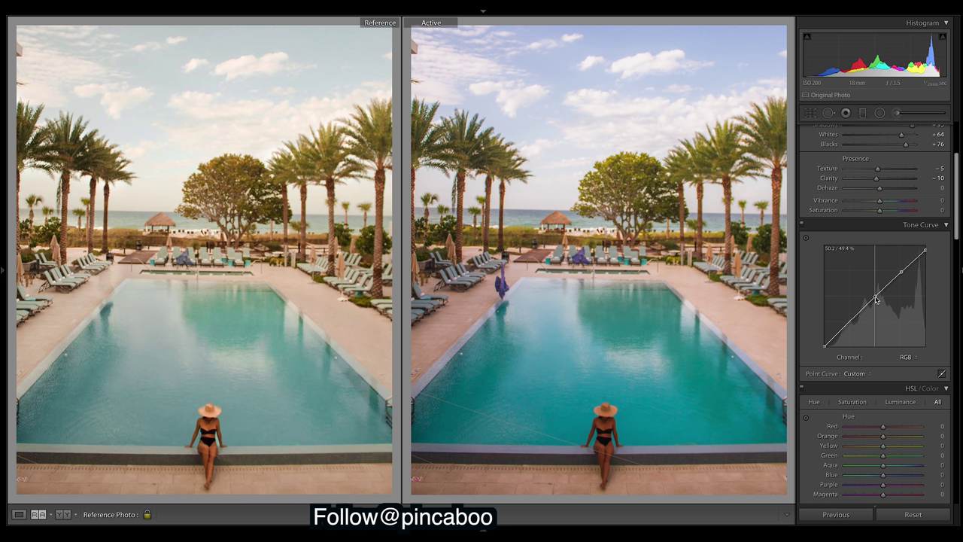
{"action": "left_click", "coordinate": [875, 296]}
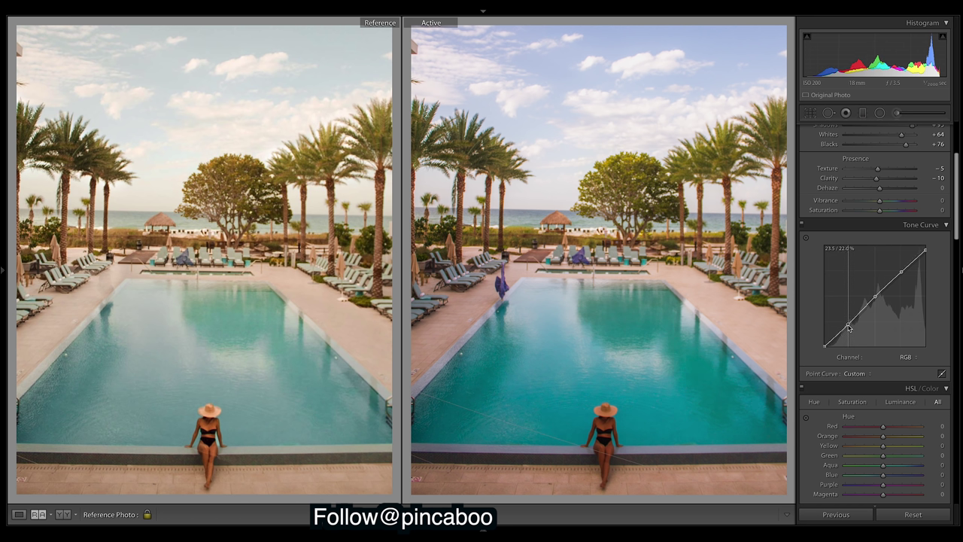
{"action": "left_click", "coordinate": [848, 323]}
Try lowering the curve's white point twice, undoing each attempt.
{"action": "mouse_move", "coordinate": [925, 250]}
{"action": "left_mouse_down"}
{"action": "mouse_move", "coordinate": [940, 263]}
{"action": "mouse_move", "coordinate": [940, 246]}
{"action": "mouse_move", "coordinate": [949, 275]}
{"action": "mouse_move", "coordinate": [925, 258]}
{"action": "left_mouse_up"}
{"action": "key", "text": "ctrl+z"}
{"action": "left_click_drag", "start_coordinate": [926, 251], "coordinate": [924, 266]}
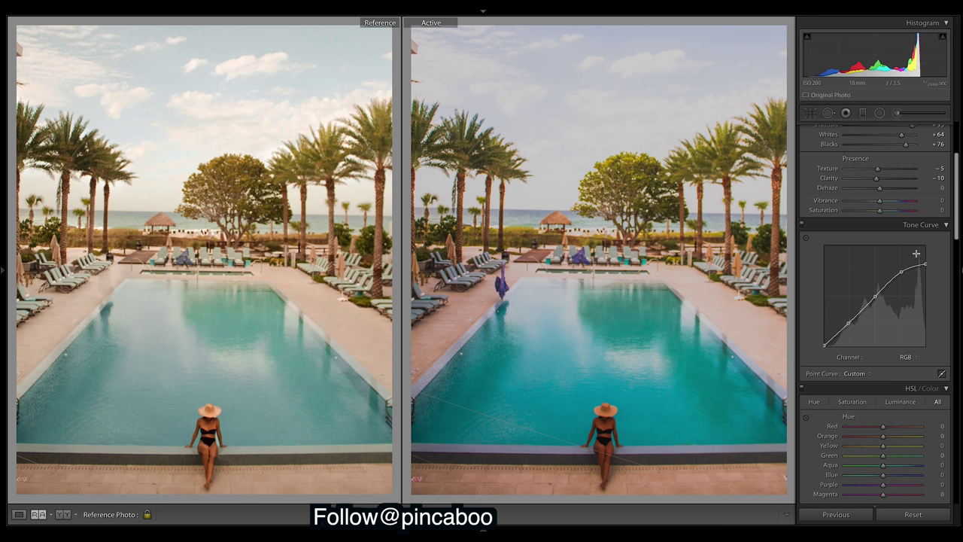
{"action": "key", "text": "ctrl+z"}
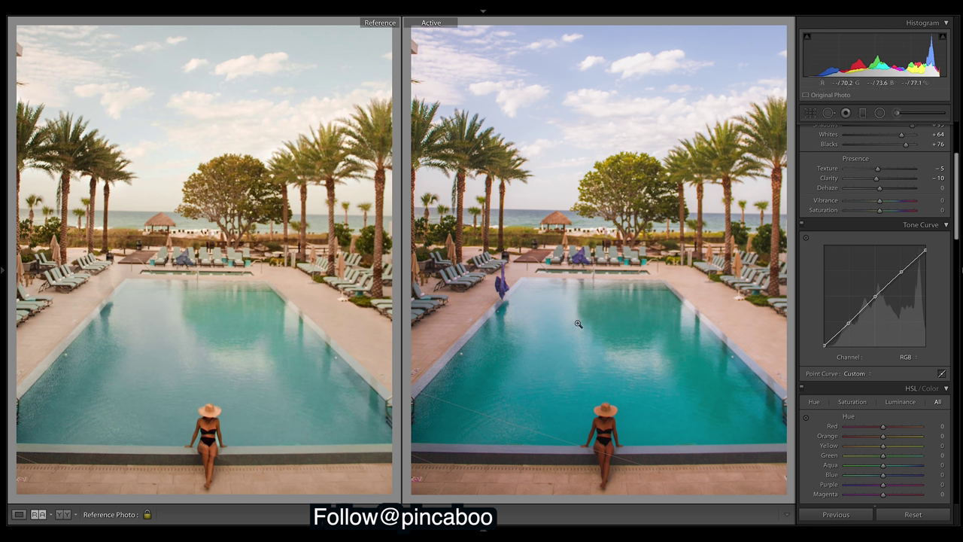
Toggle the tone curve off and on to compare its effect.
{"action": "left_click", "coordinate": [803, 226]}
{"action": "left_click", "coordinate": [803, 225]}
{"action": "left_click", "coordinate": [802, 226]}
{"action": "left_click", "coordinate": [801, 225]}
Undo the latest curve edits so the top point returns to full white.
{"action": "left_click_drag", "start_coordinate": [923, 251], "coordinate": [934, 261]}
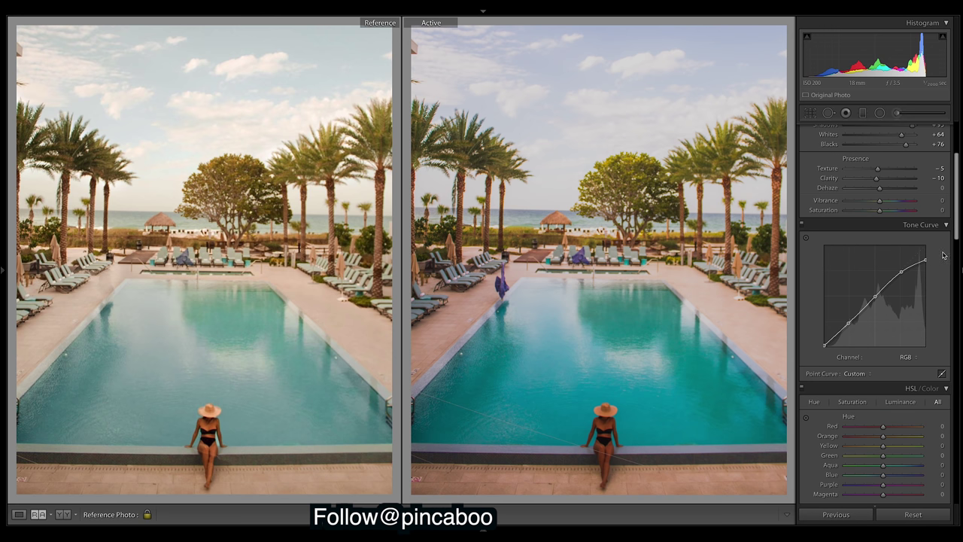
{"action": "key", "text": "ctrl+z"}
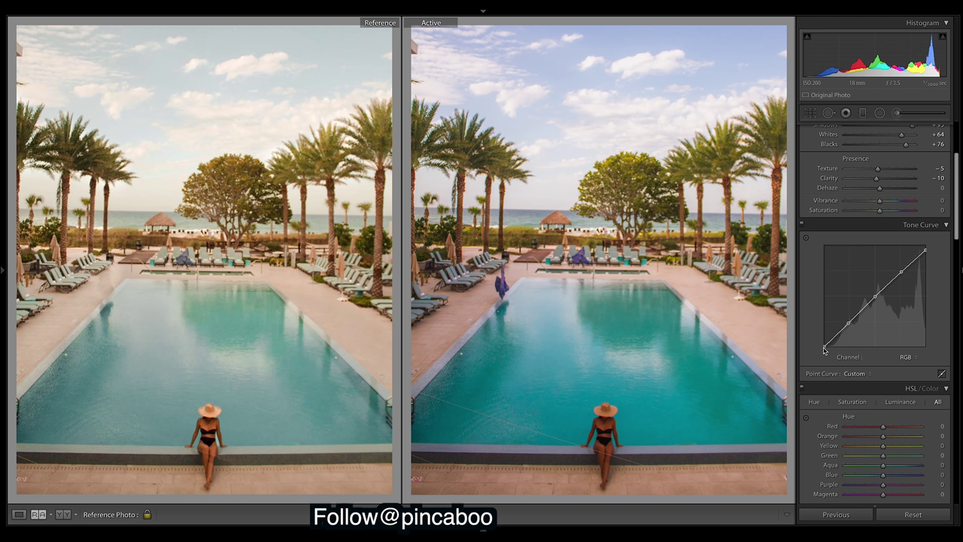
{"action": "key", "text": "ctrl+z"}
{"action": "left_click_drag", "start_coordinate": [958, 188], "coordinate": [958, 187]}
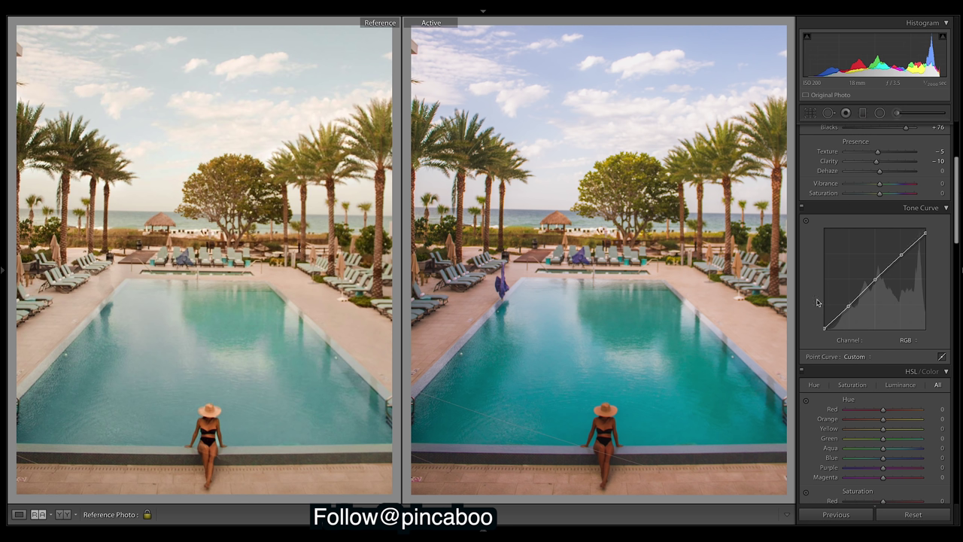
Move down to Calibration and shift the Green Primary hue negative.
{"action": "left_click_drag", "start_coordinate": [959, 198], "coordinate": [958, 459]}
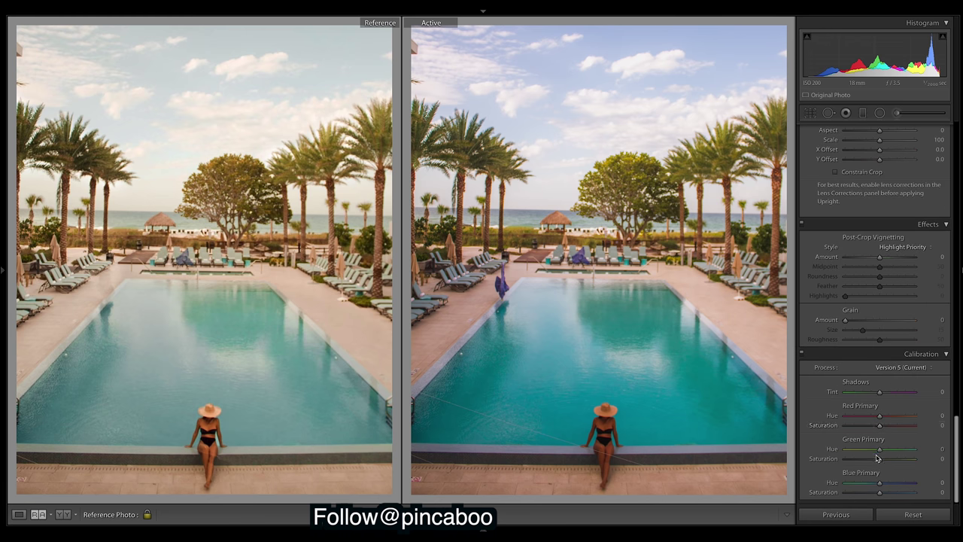
{"action": "mouse_move", "coordinate": [879, 449]}
{"action": "left_mouse_down"}
{"action": "mouse_move", "coordinate": [845, 449]}
{"action": "mouse_move", "coordinate": [892, 449]}
{"action": "mouse_move", "coordinate": [824, 448]}
{"action": "mouse_move", "coordinate": [875, 452]}
{"action": "left_mouse_up"}
{"action": "left_click_drag", "start_coordinate": [957, 459], "coordinate": [957, 269]}
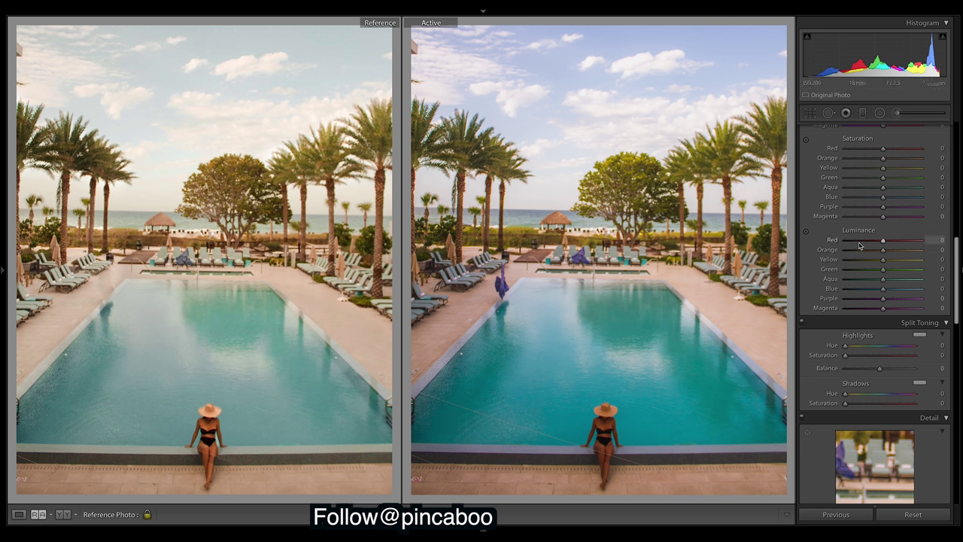
Set the split-toning Highlights Hue to 52 and Saturation to 20.
{"action": "left_click_drag", "start_coordinate": [845, 345], "coordinate": [858, 347]}
{"action": "left_click_drag", "start_coordinate": [855, 347], "coordinate": [856, 348]}
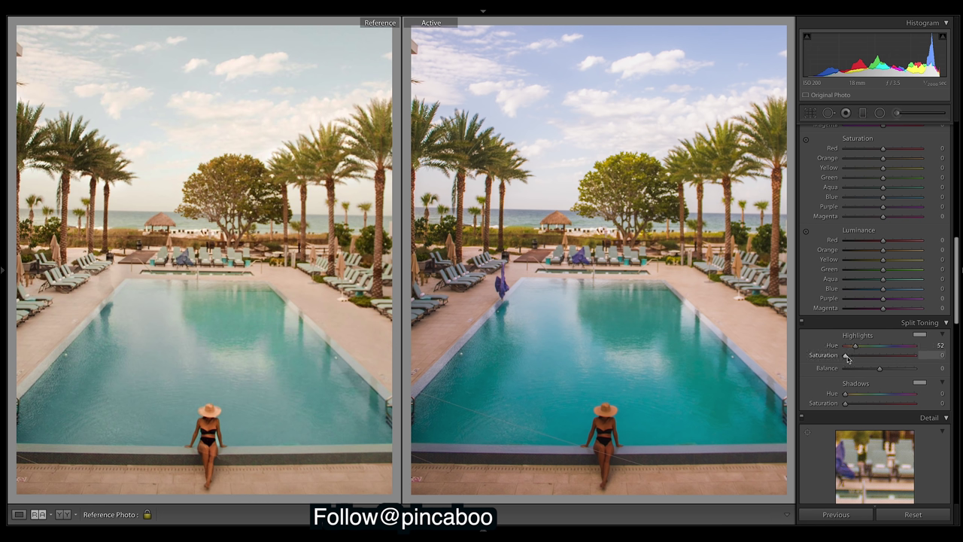
{"action": "left_click_drag", "start_coordinate": [846, 356], "coordinate": [856, 357]}
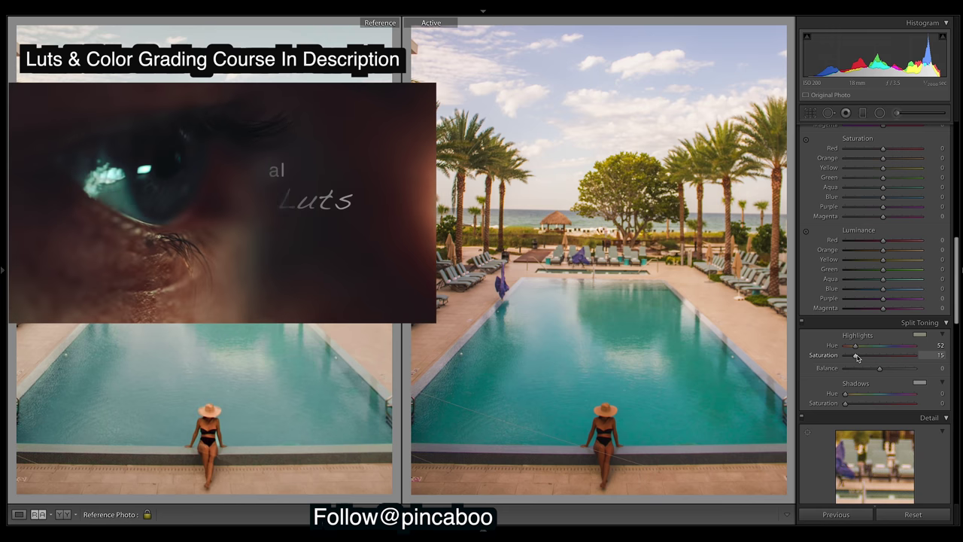
{"action": "left_click_drag", "start_coordinate": [857, 358], "coordinate": [865, 353]}
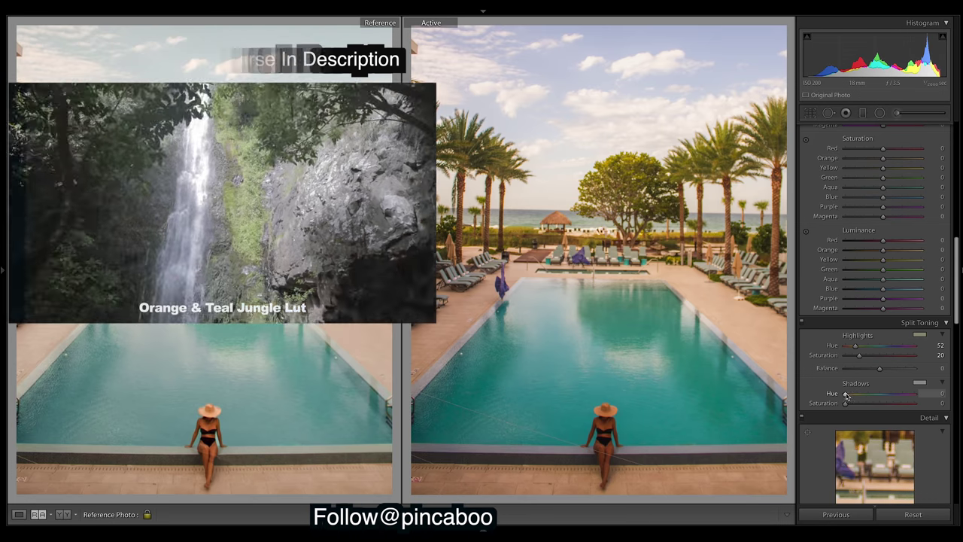
Set the Split Toning Shadows Hue to 66 and Shadows Saturation to 2.
{"action": "left_click_drag", "start_coordinate": [846, 392], "coordinate": [852, 397]}
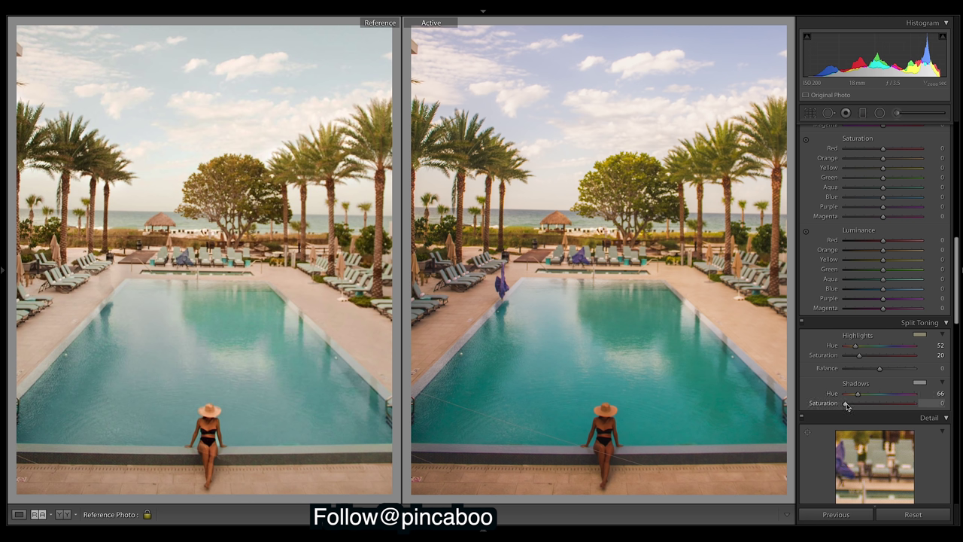
{"action": "left_click_drag", "start_coordinate": [845, 403], "coordinate": [848, 403]}
Add film grain in the Effects panel with Grain Amount 13.
{"action": "left_click_drag", "start_coordinate": [957, 275], "coordinate": [956, 529]}
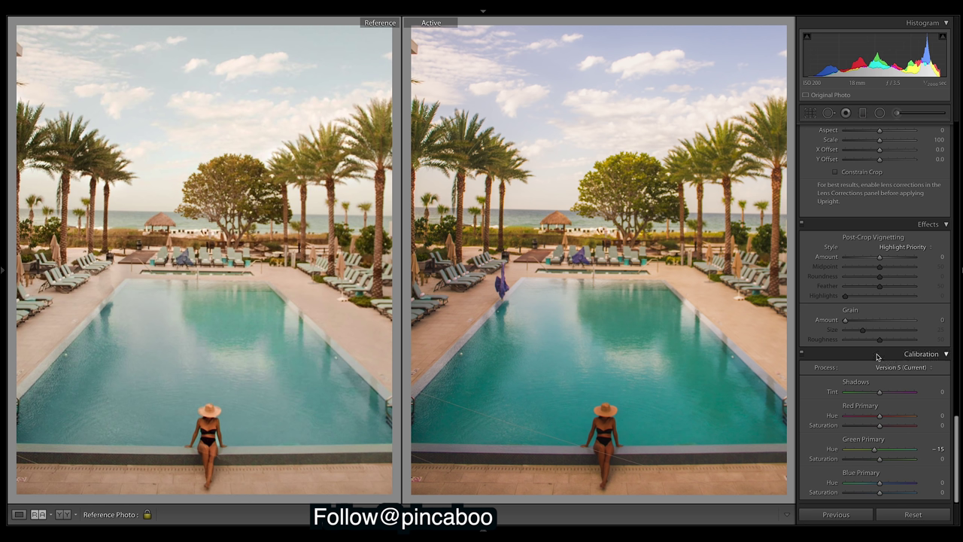
{"action": "left_click_drag", "start_coordinate": [849, 325], "coordinate": [860, 326]}
{"action": "left_click_drag", "start_coordinate": [958, 433], "coordinate": [957, 159]}
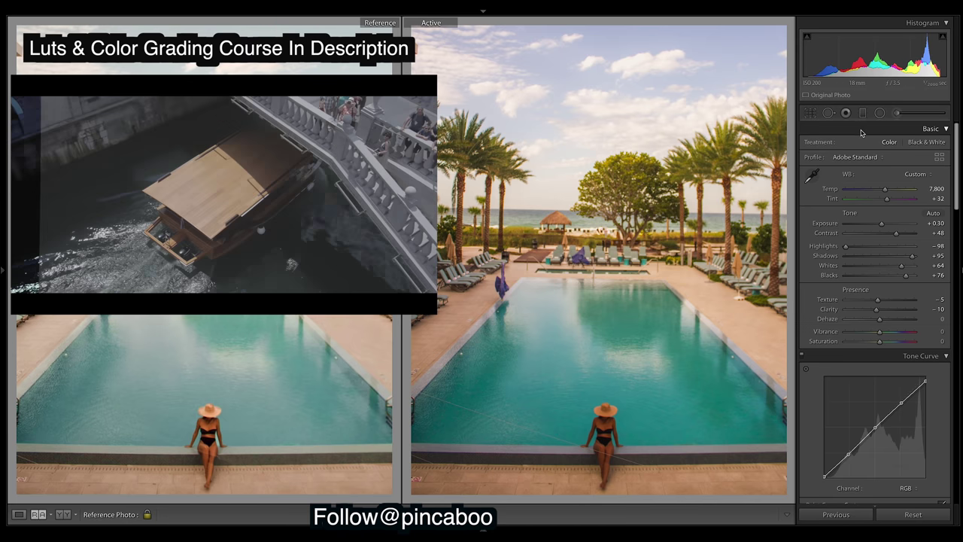
Check the existing graduated filter's mask and before/after, then lift its Shadows to 100.
{"action": "key", "text": "m"}
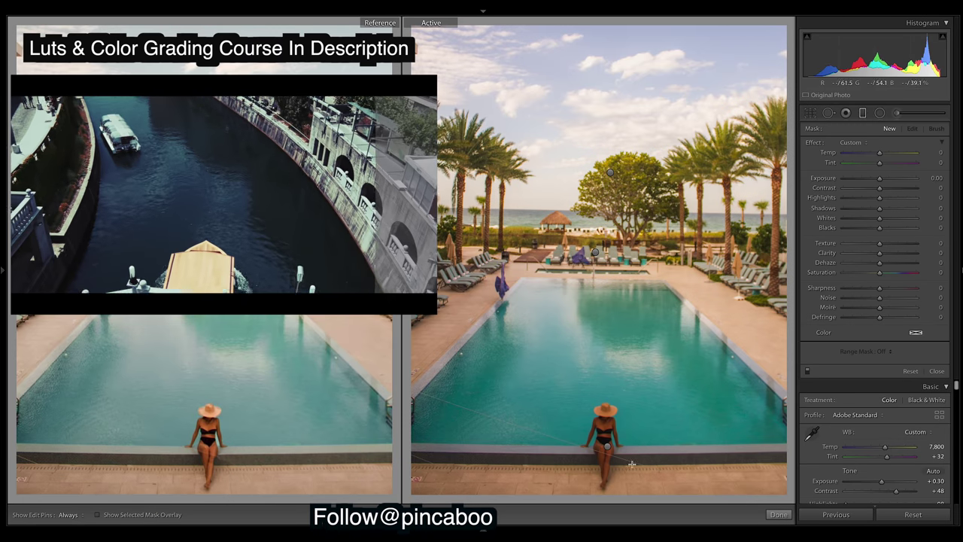
{"action": "left_click", "coordinate": [594, 253]}
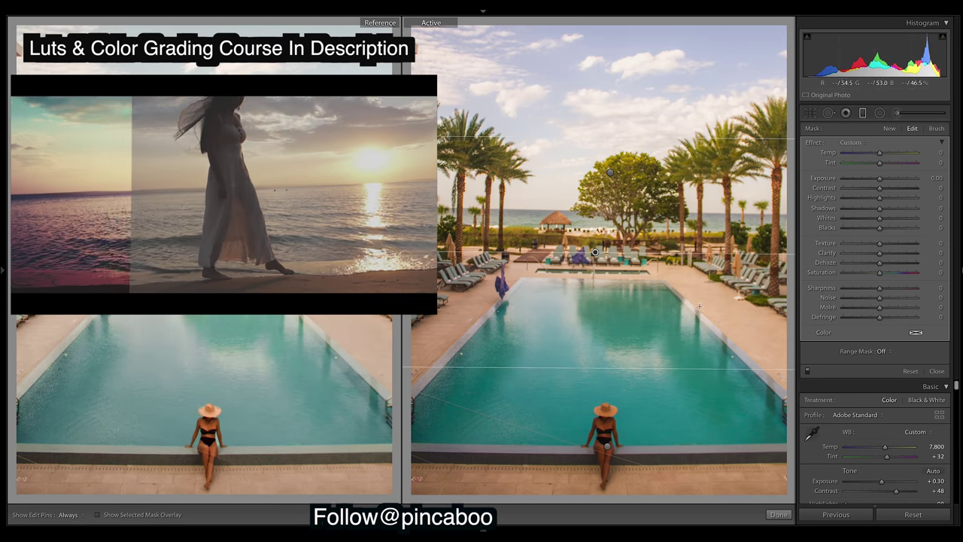
{"action": "left_click", "coordinate": [97, 515]}
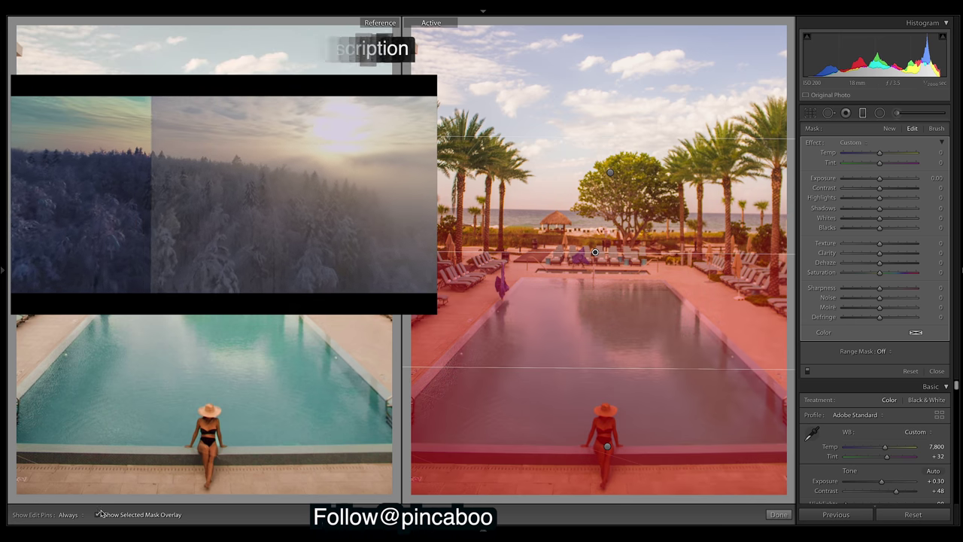
{"action": "left_click", "coordinate": [96, 514]}
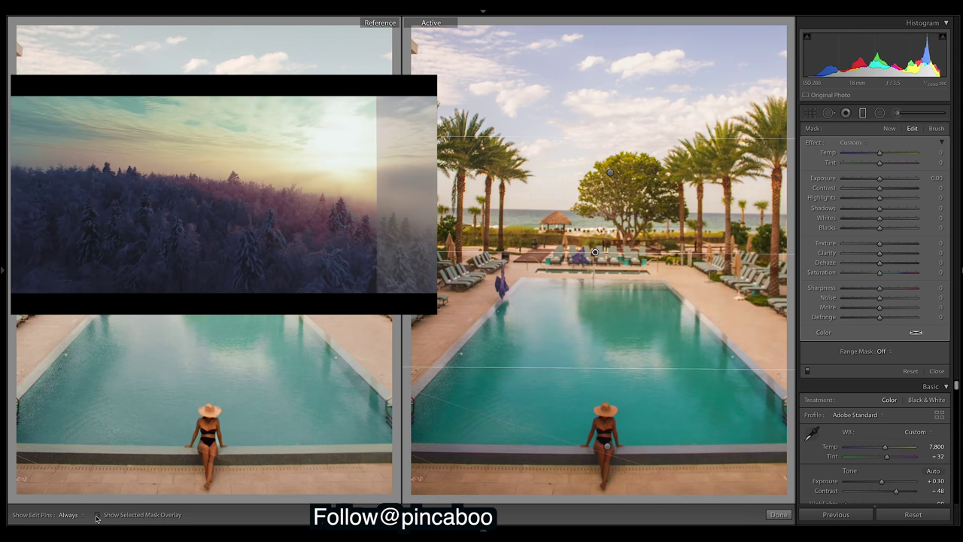
{"action": "key", "text": "backslash"}
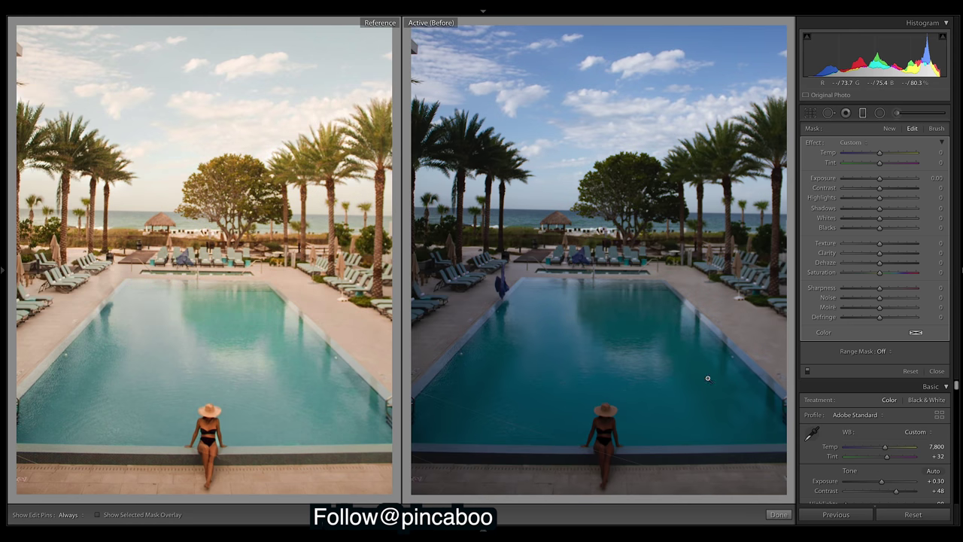
{"action": "key", "text": "backslash"}
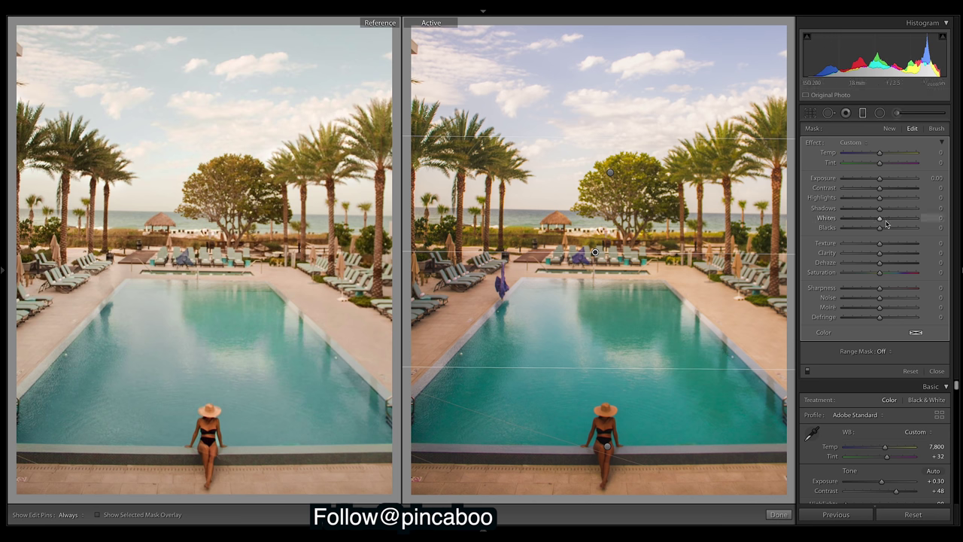
{"action": "left_click_drag", "start_coordinate": [879, 208], "coordinate": [917, 207]}
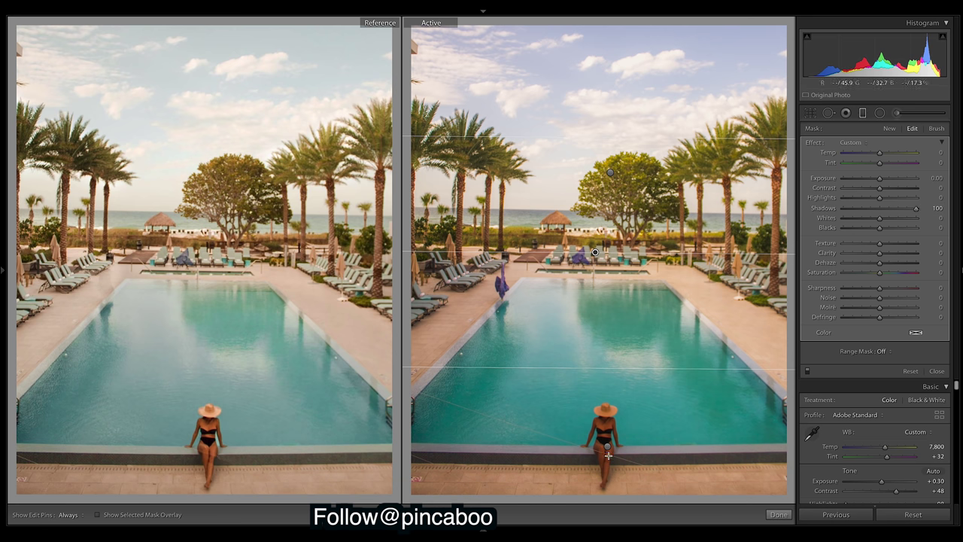
Add a new graduated filter across the pool's near edge with Exposure +0.14.
{"action": "left_click_drag", "start_coordinate": [607, 465], "coordinate": [607, 429]}
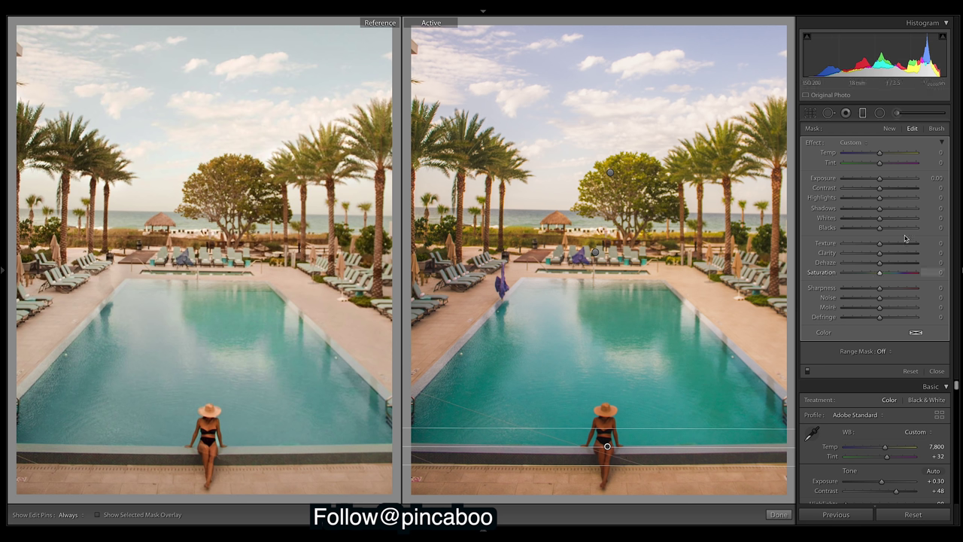
{"action": "left_click_drag", "start_coordinate": [881, 181], "coordinate": [883, 182]}
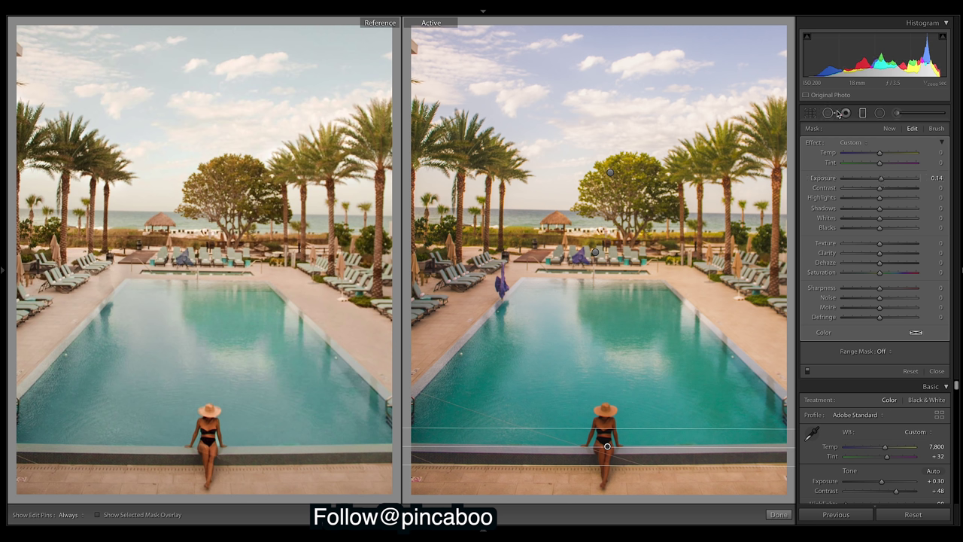
{"action": "left_click", "coordinate": [879, 112]}
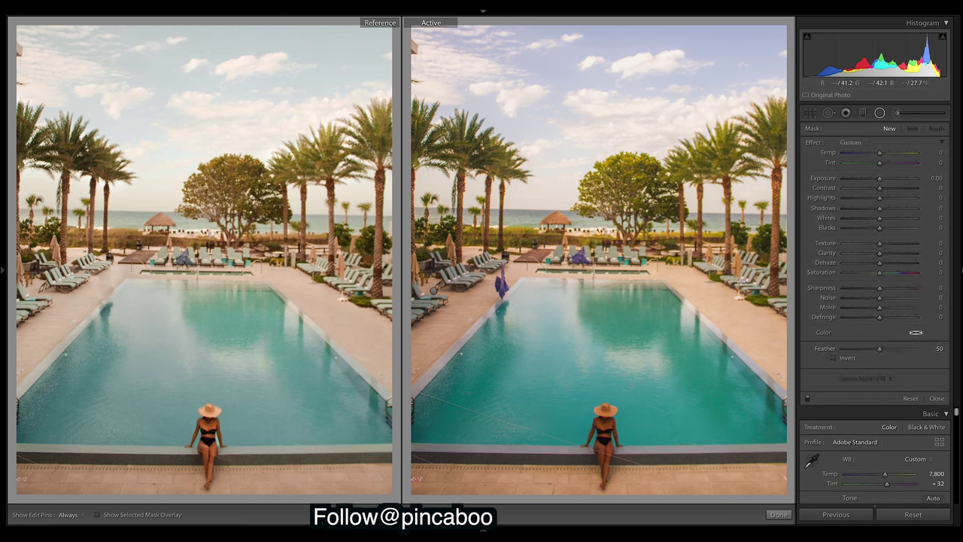
Raise the existing radial filter's Exposure to 0.36 and close the local adjustments.
{"action": "left_click", "coordinate": [434, 290]}
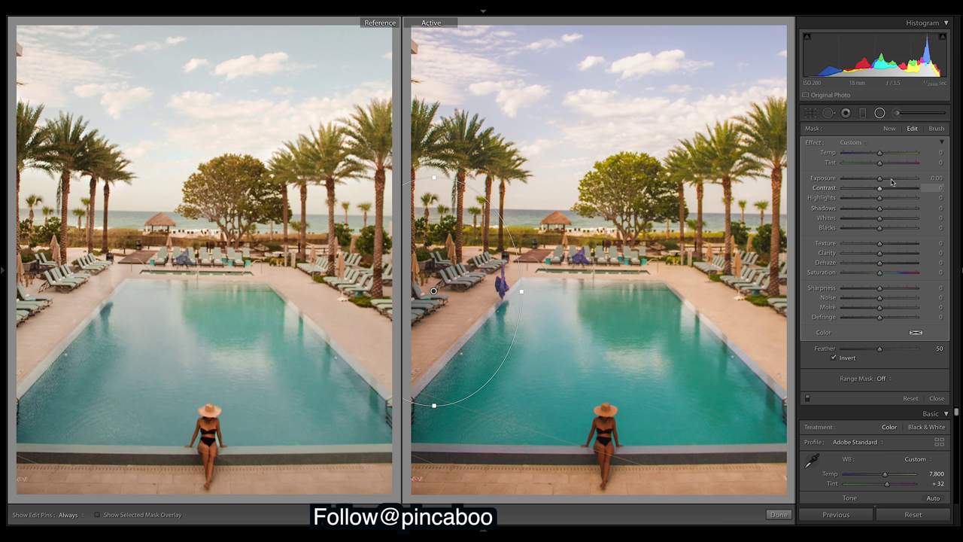
{"action": "left_click_drag", "start_coordinate": [880, 180], "coordinate": [883, 180]}
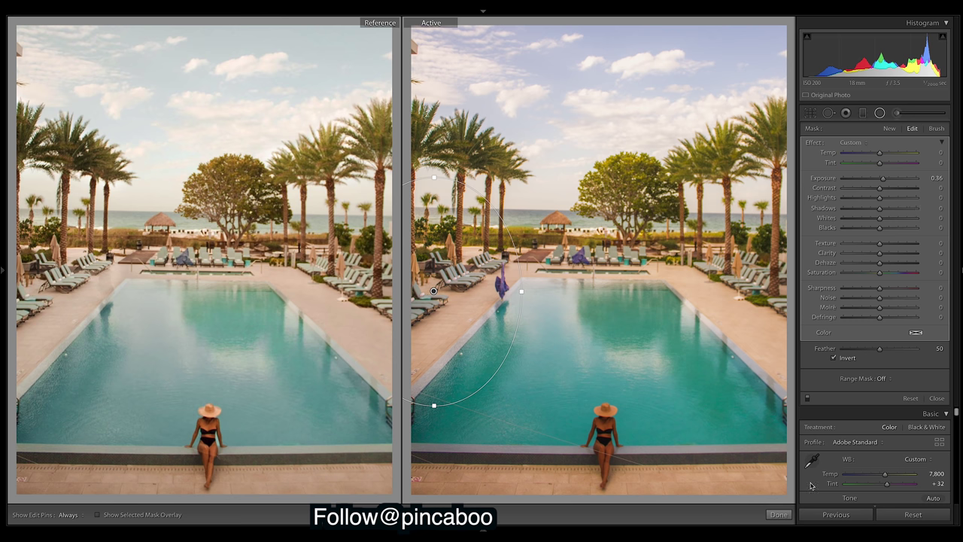
{"action": "left_click", "coordinate": [779, 515]}
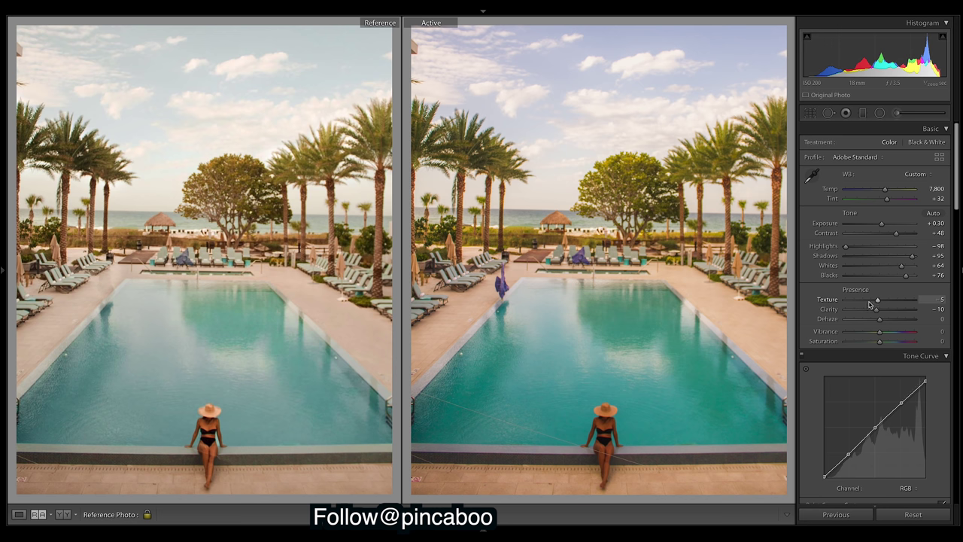
{"action": "left_click_drag", "start_coordinate": [901, 266], "coordinate": [925, 267]}
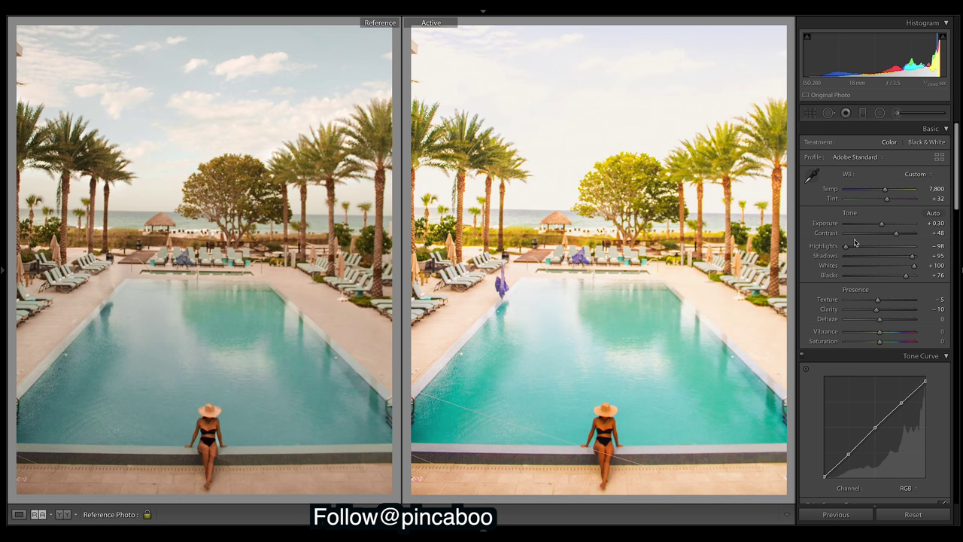
{"action": "key", "text": "ctrl+z"}
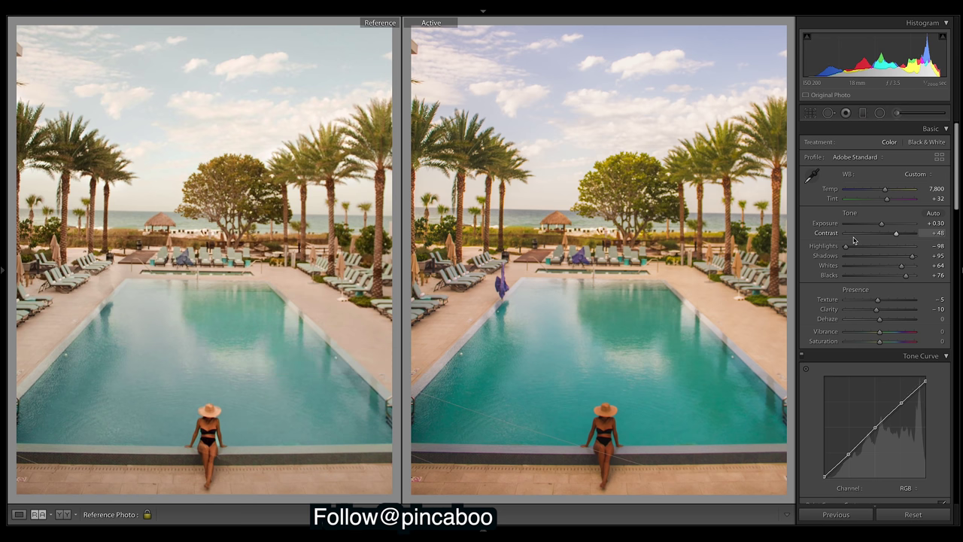
{"action": "left_click_drag", "start_coordinate": [957, 136], "coordinate": [957, 253]}
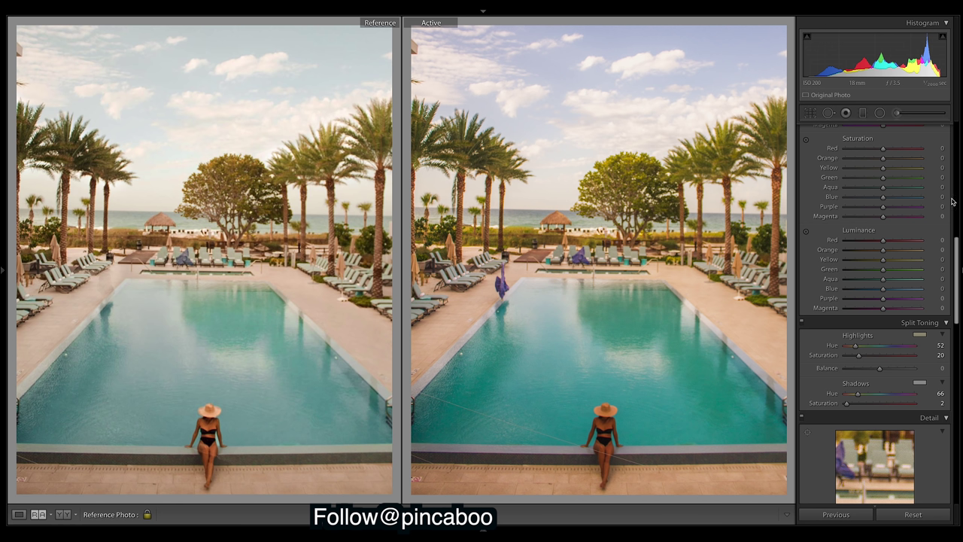
Set HSL Luminance to Aqua about +81, Green +32 and Yellow +41.
{"action": "left_click_drag", "start_coordinate": [885, 282], "coordinate": [922, 285]}
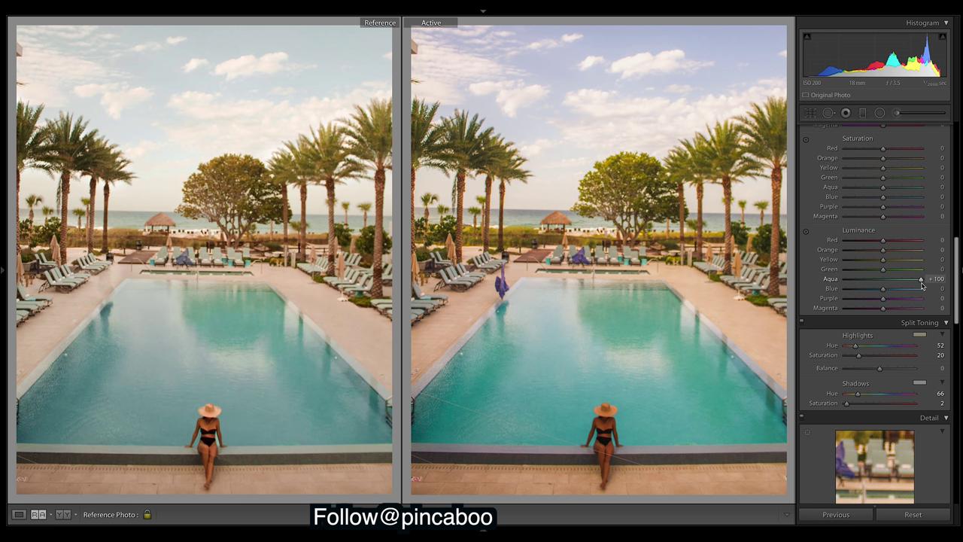
{"action": "left_click_drag", "start_coordinate": [923, 285], "coordinate": [916, 283]}
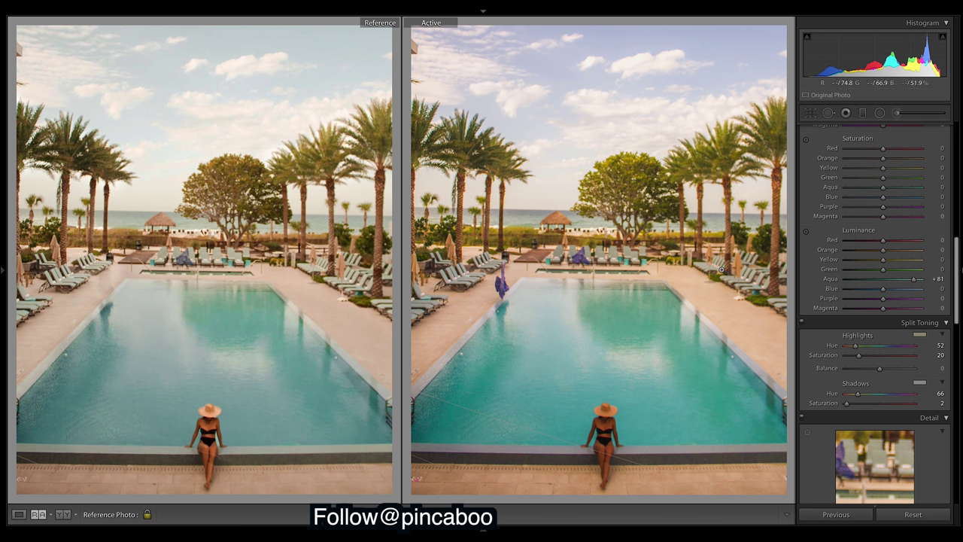
{"action": "mouse_move", "coordinate": [883, 269]}
{"action": "left_mouse_down"}
{"action": "mouse_move", "coordinate": [898, 274]}
{"action": "mouse_move", "coordinate": [852, 270]}
{"action": "mouse_move", "coordinate": [921, 267]}
{"action": "mouse_move", "coordinate": [895, 274]}
{"action": "left_mouse_up"}
{"action": "mouse_move", "coordinate": [895, 274]}
{"action": "left_mouse_down"}
{"action": "mouse_move", "coordinate": [889, 264]}
{"action": "mouse_move", "coordinate": [912, 261]}
{"action": "mouse_move", "coordinate": [895, 263]}
{"action": "left_mouse_up"}
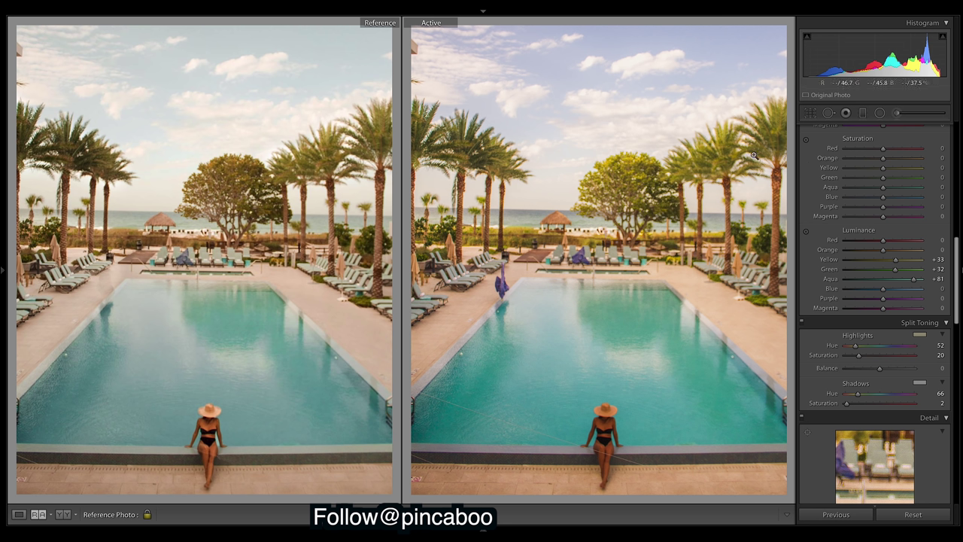
{"action": "left_click_drag", "start_coordinate": [895, 259], "coordinate": [898, 259]}
Boost Vibrance to +17 in the Basic panel.
{"action": "scroll", "coordinate": [957, 295], "scroll_direction": "up", "scroll_amount": 6}
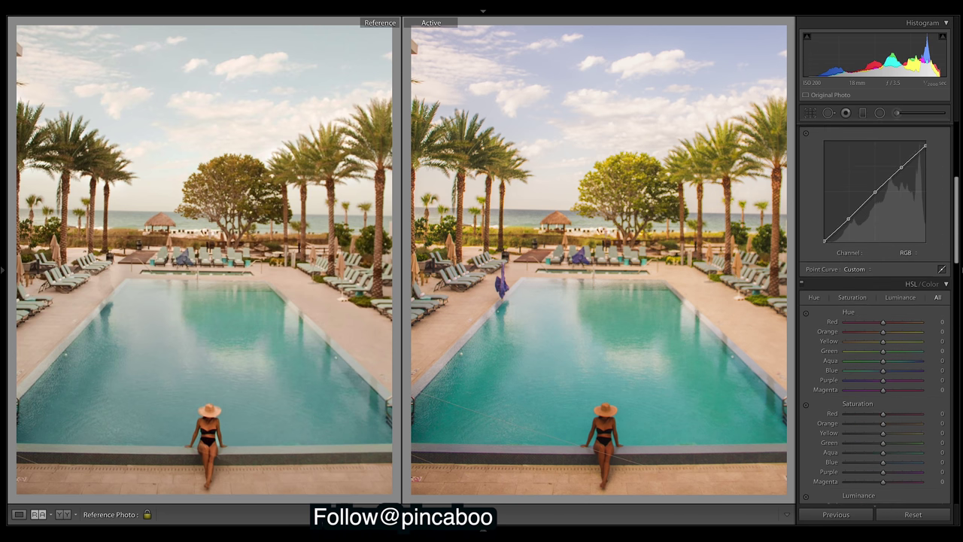
{"action": "scroll", "coordinate": [875, 301], "scroll_direction": "up", "scroll_amount": 3}
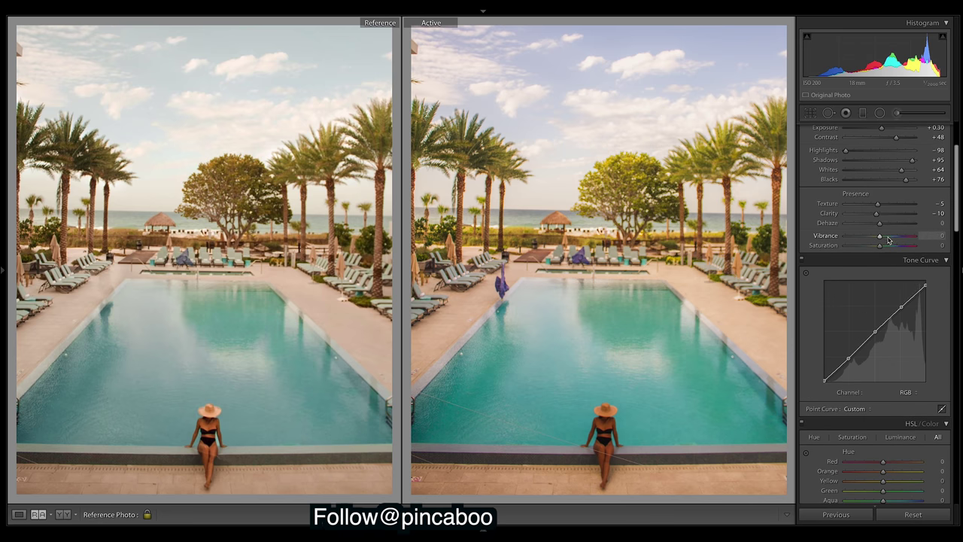
{"action": "left_click_drag", "start_coordinate": [882, 238], "coordinate": [897, 239]}
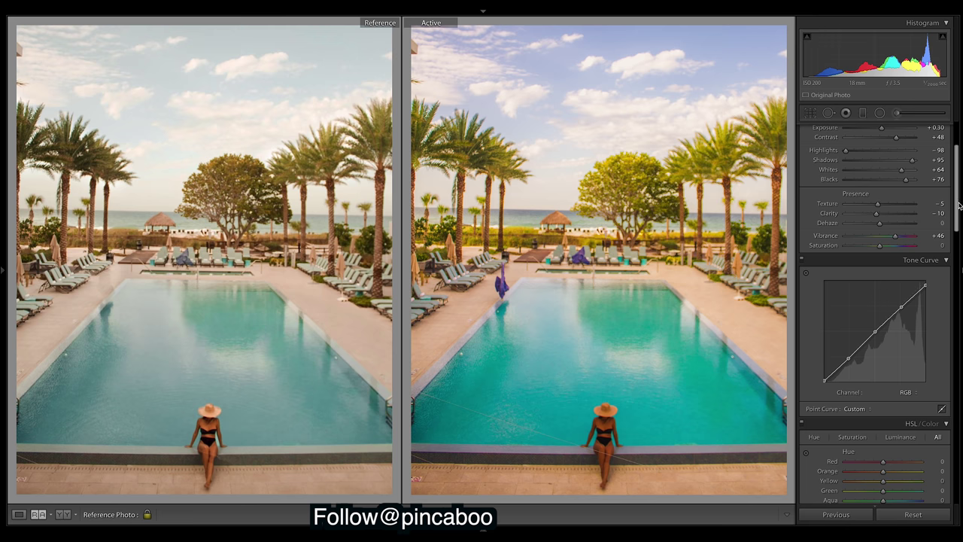
{"action": "left_click_drag", "start_coordinate": [958, 207], "coordinate": [958, 249]}
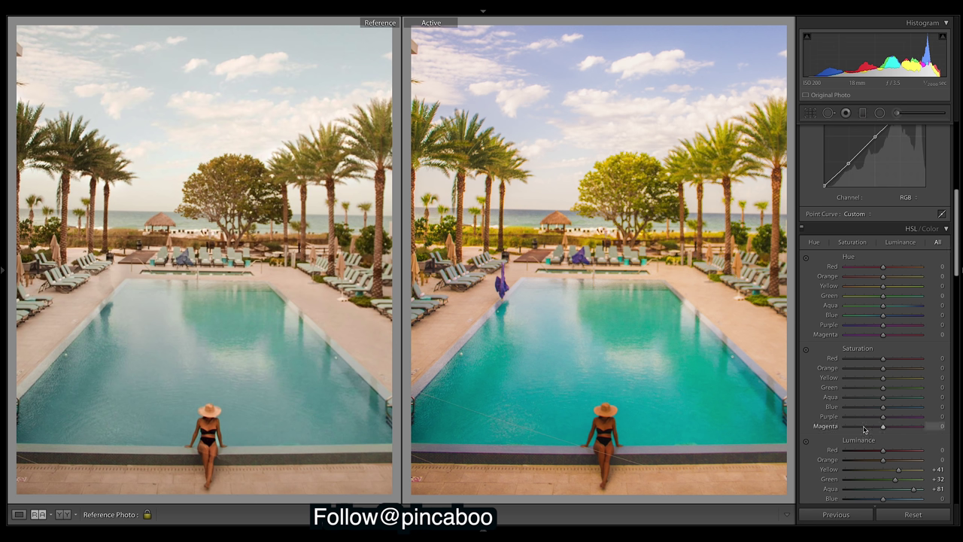
Lower HSL Saturation for every band (Red -53 to Magenta -45), then raise Saturation to +37.
{"action": "left_click", "coordinate": [863, 359]}
{"action": "left_click", "coordinate": [863, 368]}
{"action": "left_click", "coordinate": [861, 378]}
{"action": "left_click", "coordinate": [864, 388]}
{"action": "left_click", "coordinate": [863, 397]}
{"action": "left_click", "coordinate": [865, 406]}
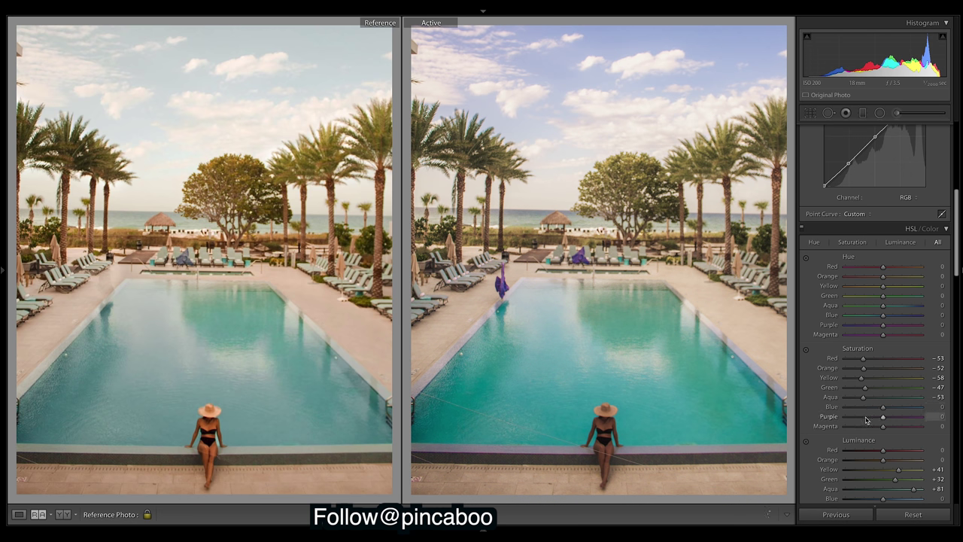
{"action": "left_click", "coordinate": [866, 416]}
{"action": "left_click", "coordinate": [866, 426]}
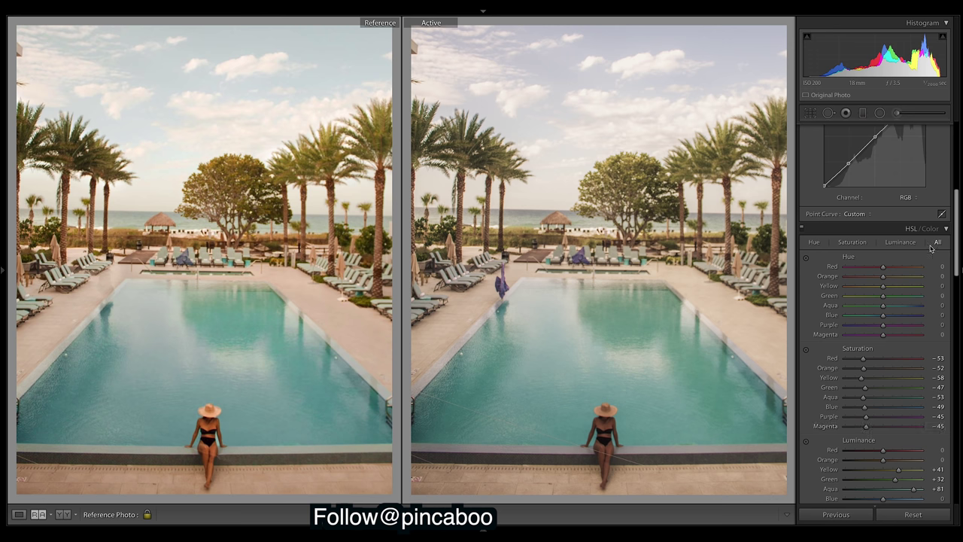
{"action": "scroll", "coordinate": [937, 284], "scroll_direction": "up", "scroll_amount": 5}
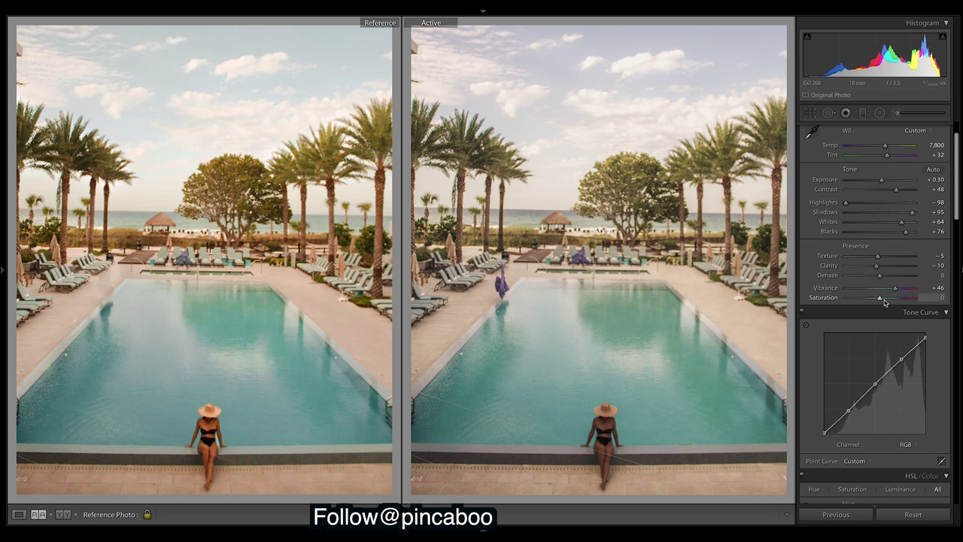
{"action": "mouse_move", "coordinate": [880, 299]}
{"action": "left_mouse_down"}
{"action": "mouse_move", "coordinate": [902, 301]}
{"action": "mouse_move", "coordinate": [890, 293]}
{"action": "left_mouse_up"}
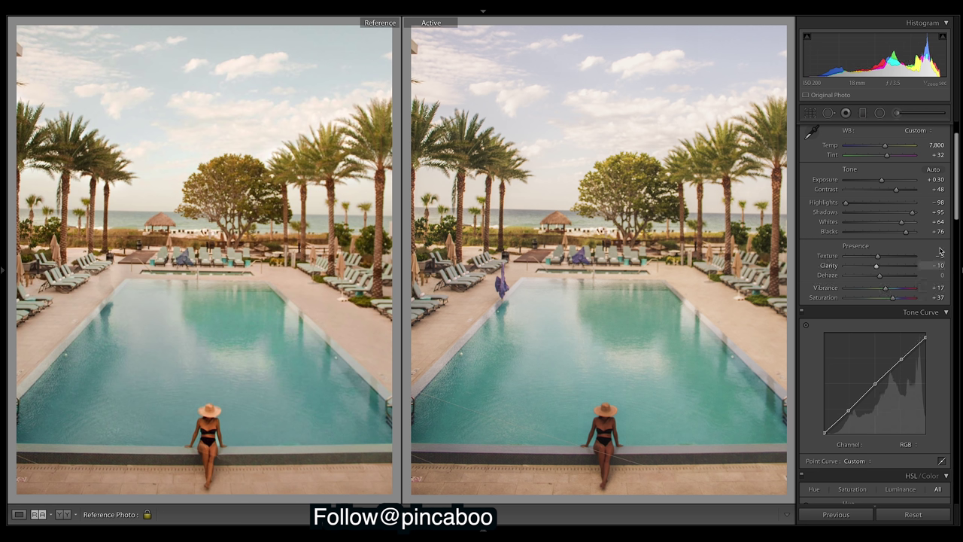
Settle Red saturation at -27, mute Yellow to about -62, and push Green saturation up.
{"action": "scroll", "coordinate": [859, 227], "scroll_direction": "down", "scroll_amount": 10}
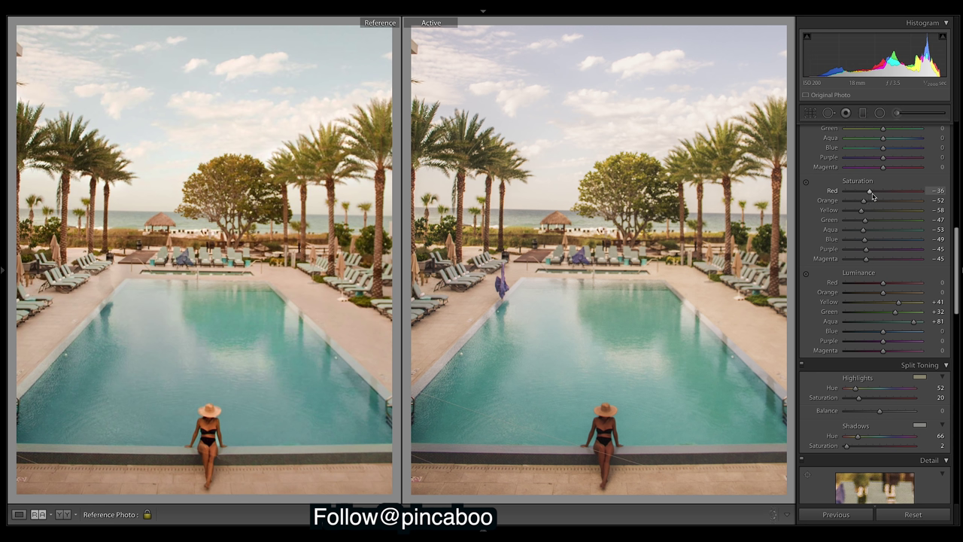
{"action": "mouse_move", "coordinate": [865, 194]}
{"action": "left_mouse_down"}
{"action": "mouse_move", "coordinate": [791, 196]}
{"action": "mouse_move", "coordinate": [919, 200]}
{"action": "mouse_move", "coordinate": [877, 199]}
{"action": "left_mouse_up"}
{"action": "mouse_move", "coordinate": [873, 193]}
{"action": "left_mouse_down"}
{"action": "mouse_move", "coordinate": [875, 204]}
{"action": "mouse_move", "coordinate": [897, 206]}
{"action": "mouse_move", "coordinate": [867, 205]}
{"action": "left_mouse_up"}
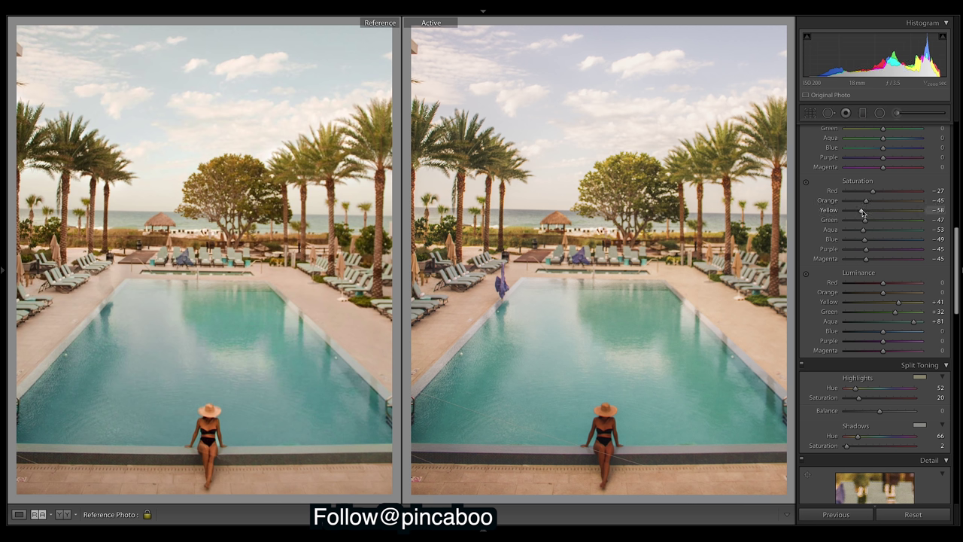
{"action": "mouse_move", "coordinate": [863, 213]}
{"action": "left_mouse_down"}
{"action": "mouse_move", "coordinate": [884, 213]}
{"action": "mouse_move", "coordinate": [866, 212]}
{"action": "left_mouse_up"}
{"action": "left_click_drag", "start_coordinate": [866, 213], "coordinate": [861, 213]}
{"action": "left_click_drag", "start_coordinate": [864, 222], "coordinate": [947, 228]}
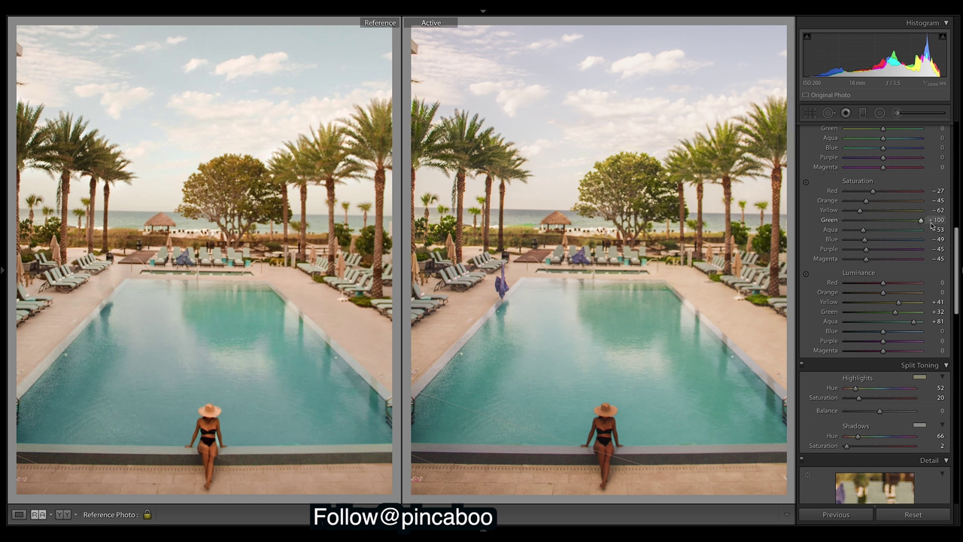
{"action": "left_click_drag", "start_coordinate": [931, 224], "coordinate": [921, 223]}
Ease Green saturation down to about +41 and mute Yellow to about -62.
{"action": "key", "text": "ctrl+z"}
{"action": "mouse_move", "coordinate": [902, 219]}
{"action": "left_mouse_down"}
{"action": "mouse_move", "coordinate": [832, 211]}
{"action": "mouse_move", "coordinate": [917, 213]}
{"action": "mouse_move", "coordinate": [869, 205]}
{"action": "mouse_move", "coordinate": [929, 220]}
{"action": "mouse_move", "coordinate": [899, 224]}
{"action": "left_mouse_up"}
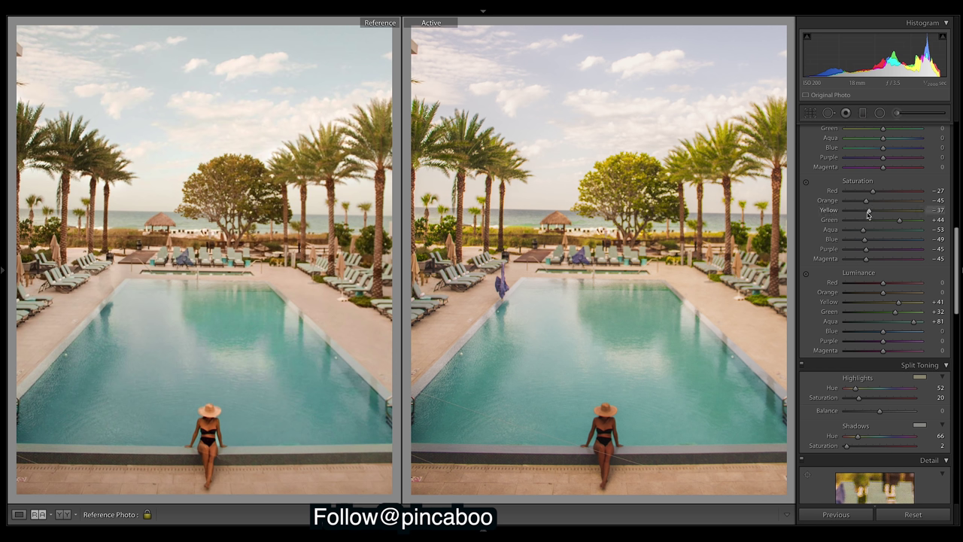
{"action": "left_click_drag", "start_coordinate": [868, 214], "coordinate": [858, 213]}
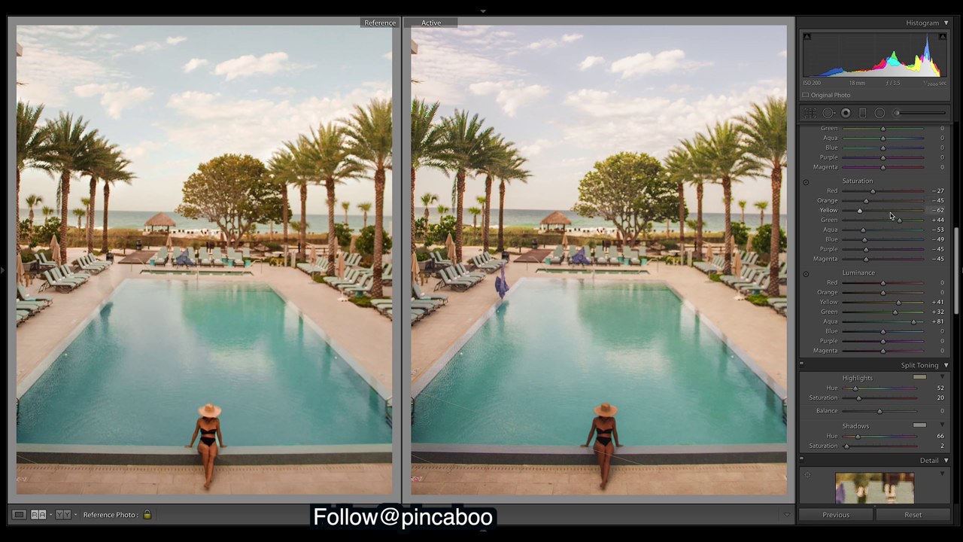
Settle Aqua saturation at -33 after testing and undoing stronger aqua and blue values.
{"action": "left_click_drag", "start_coordinate": [864, 231], "coordinate": [874, 234]}
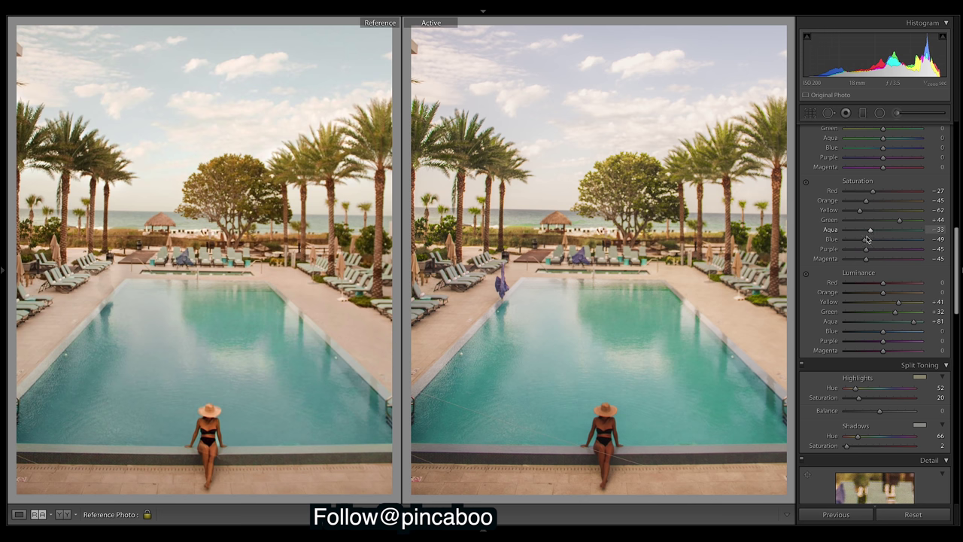
{"action": "mouse_move", "coordinate": [865, 242]}
{"action": "left_mouse_down"}
{"action": "mouse_move", "coordinate": [851, 239]}
{"action": "mouse_move", "coordinate": [882, 234]}
{"action": "left_mouse_up"}
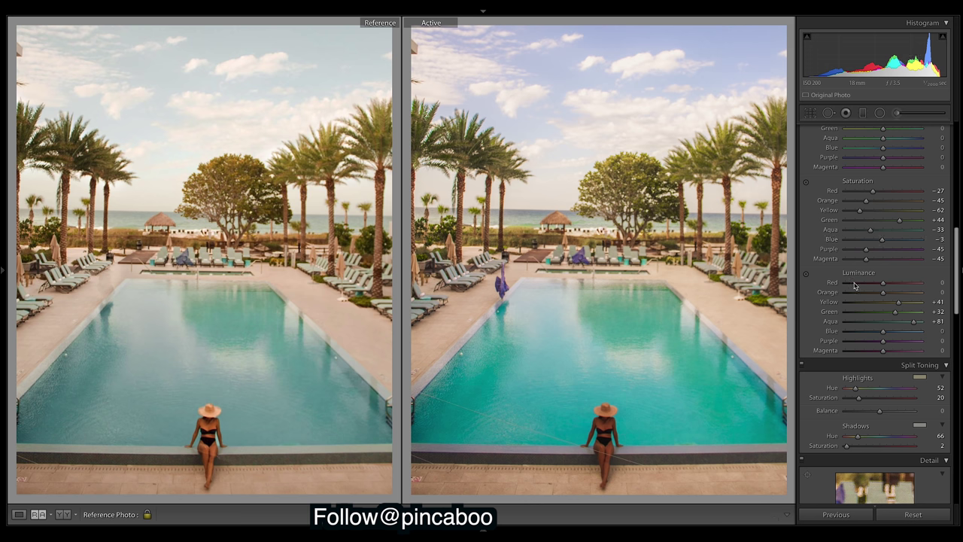
{"action": "key", "text": "ctrl+z"}
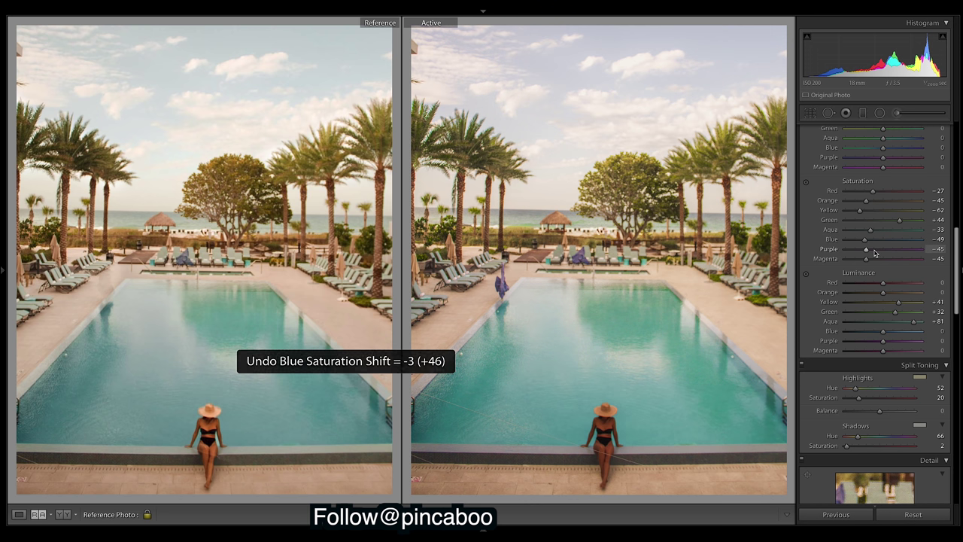
{"action": "left_click_drag", "start_coordinate": [867, 244], "coordinate": [904, 243]}
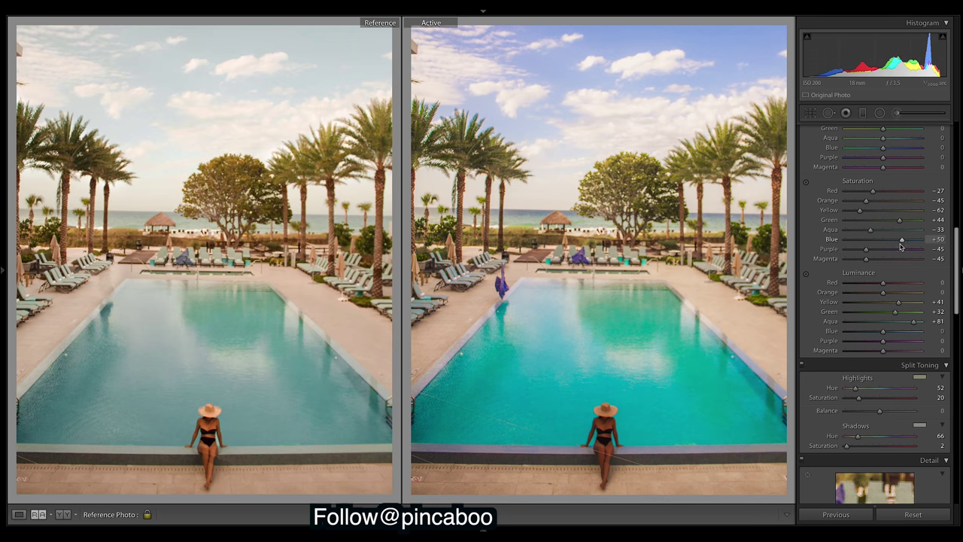
{"action": "key", "text": "ctrl+z"}
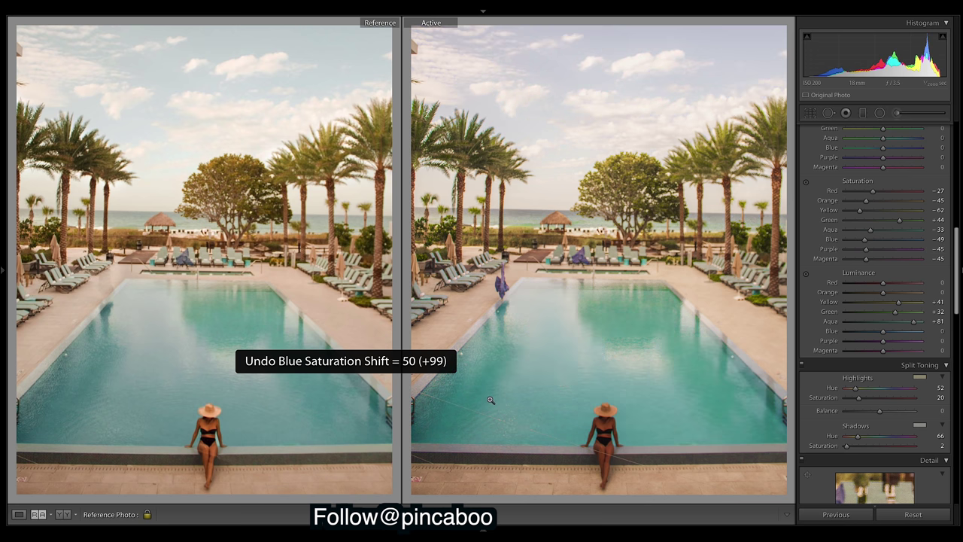
{"action": "left_click_drag", "start_coordinate": [867, 234], "coordinate": [889, 232]}
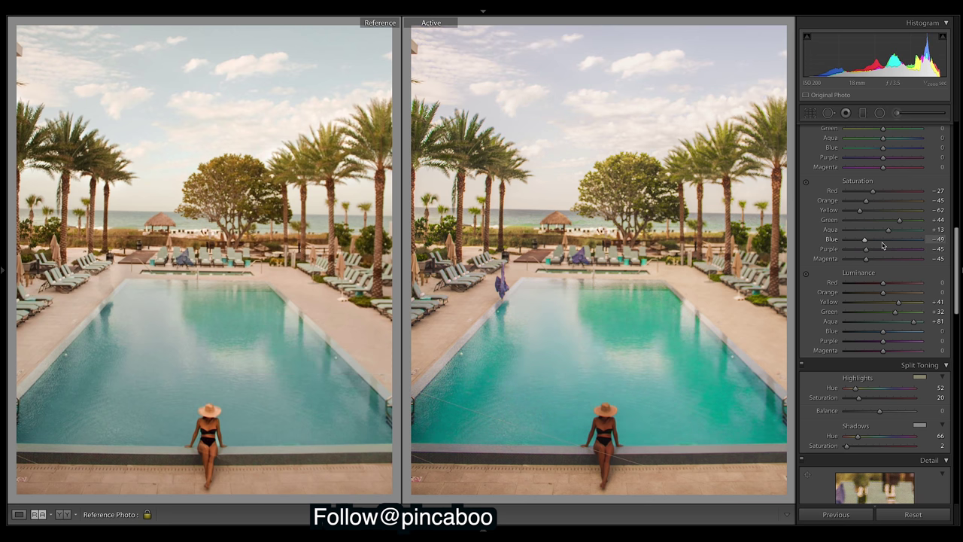
{"action": "key", "text": "ctrl+z"}
{"action": "left_click_drag", "start_coordinate": [864, 242], "coordinate": [897, 258]}
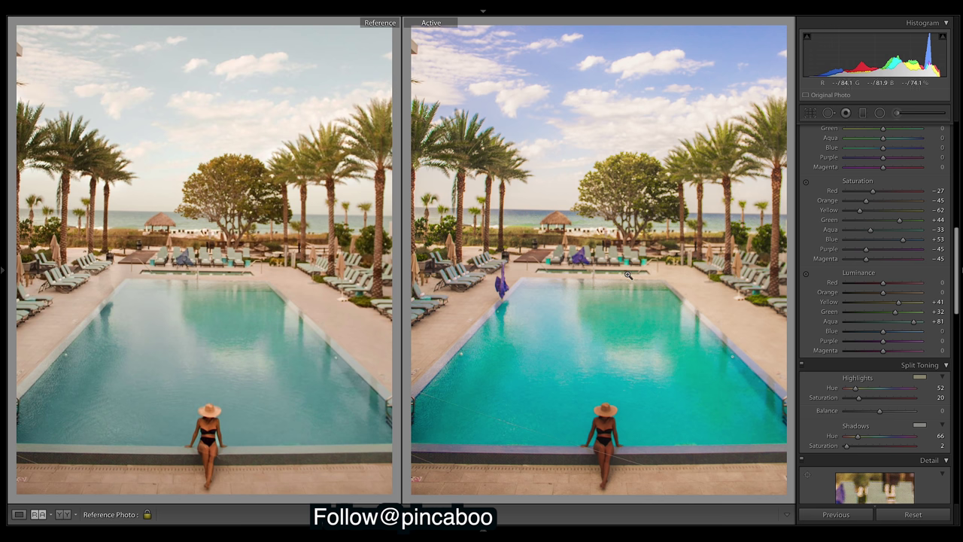
{"action": "key", "text": "ctrl+z"}
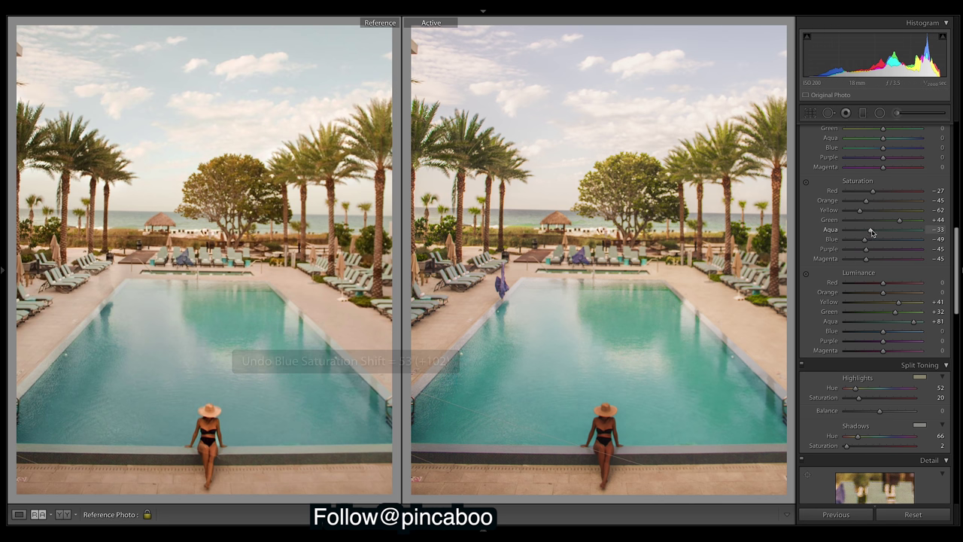
{"action": "mouse_move", "coordinate": [870, 230]}
{"action": "left_mouse_down"}
{"action": "mouse_move", "coordinate": [859, 230]}
{"action": "mouse_move", "coordinate": [899, 229]}
{"action": "mouse_move", "coordinate": [860, 230]}
{"action": "mouse_move", "coordinate": [875, 230]}
{"action": "left_mouse_up"}
{"action": "left_click_drag", "start_coordinate": [934, 254], "coordinate": [922, 259]}
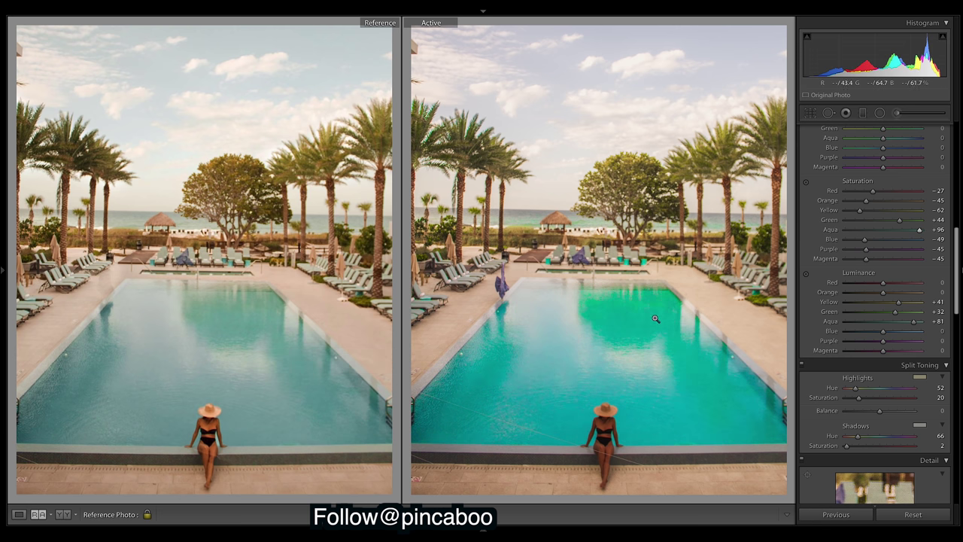
{"action": "key", "text": "ctrl+z"}
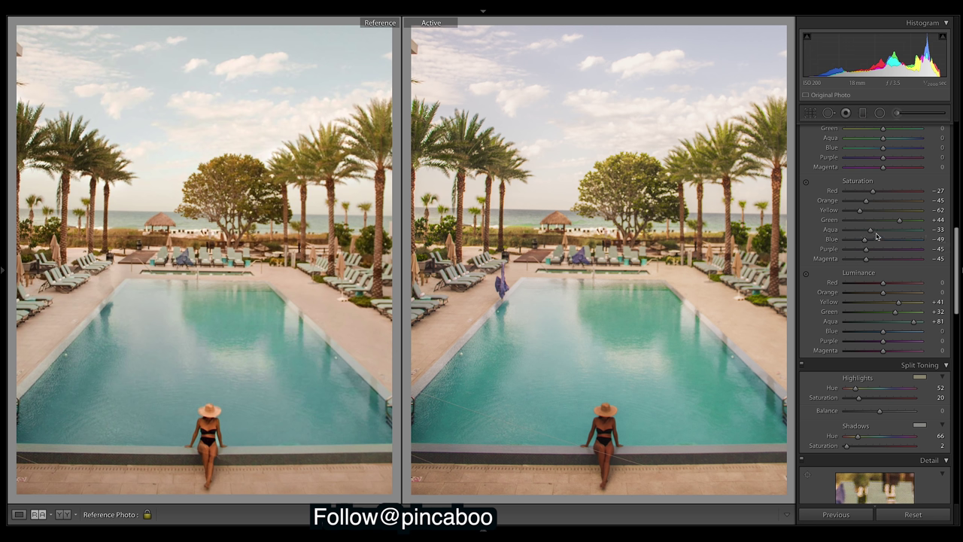
Set Blue saturation to -66, reset Magenta to 0, and nudge Red to -26.
{"action": "mouse_move", "coordinate": [865, 238]}
{"action": "left_mouse_down"}
{"action": "mouse_move", "coordinate": [857, 242]}
{"action": "mouse_move", "coordinate": [869, 251]}
{"action": "left_mouse_up"}
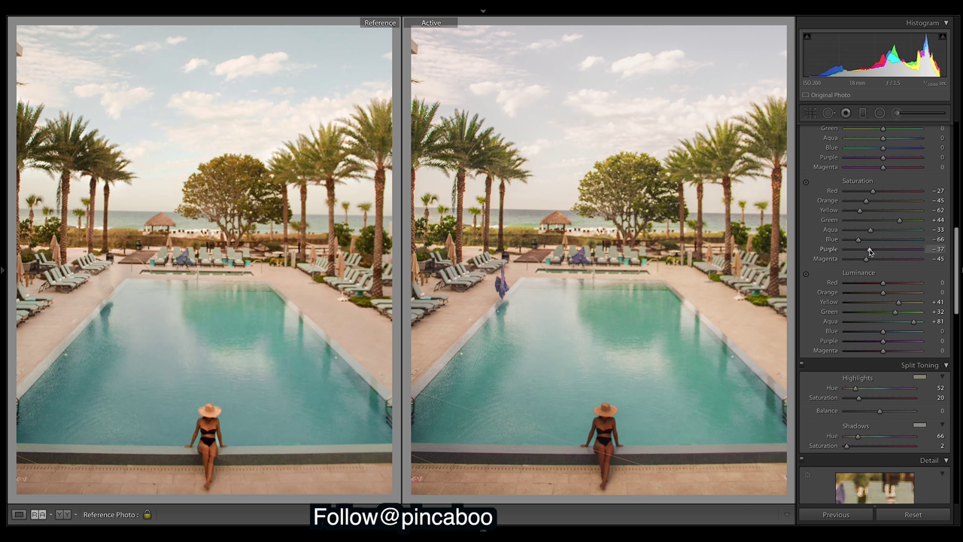
{"action": "double_click", "coordinate": [866, 259]}
{"action": "left_click_drag", "start_coordinate": [872, 193], "coordinate": [900, 222]}
Shift HSL hues to Yellow -35, Green +19, Red +8 and Blue +3.
{"action": "scroll", "coordinate": [957, 236], "scroll_direction": "up", "scroll_amount": 4}
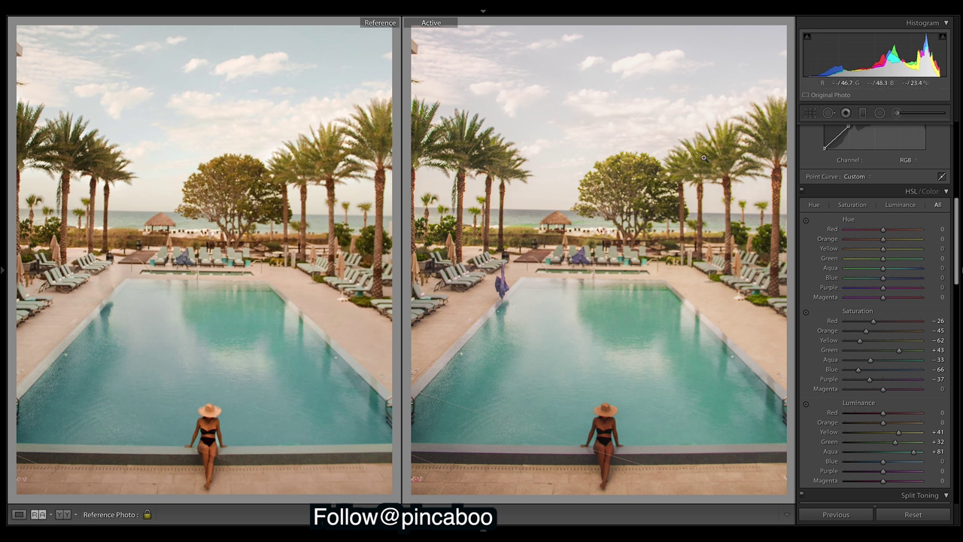
{"action": "mouse_move", "coordinate": [883, 248]}
{"action": "left_mouse_down"}
{"action": "mouse_move", "coordinate": [853, 248]}
{"action": "mouse_move", "coordinate": [872, 256]}
{"action": "left_mouse_up"}
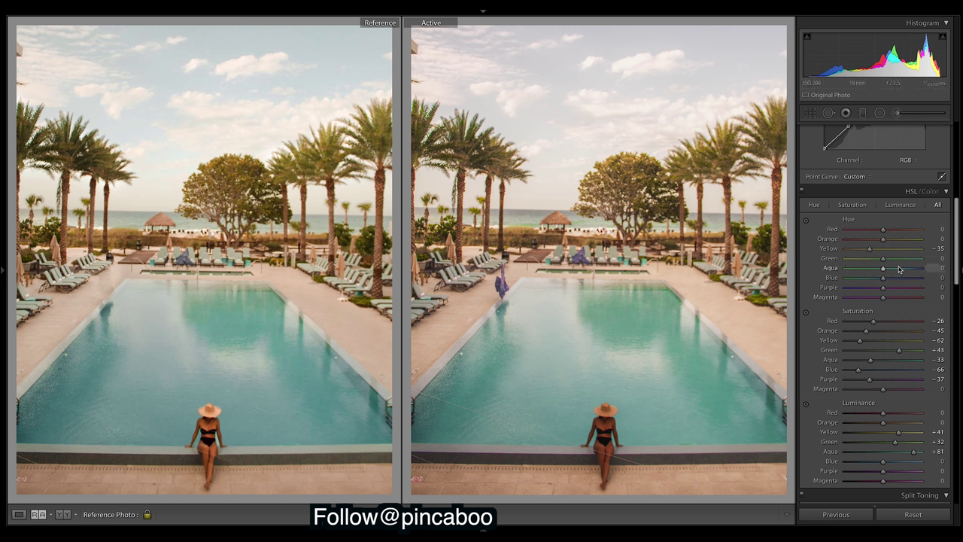
{"action": "left_click_drag", "start_coordinate": [886, 262], "coordinate": [894, 264]}
{"action": "left_click_drag", "start_coordinate": [896, 266], "coordinate": [897, 266]}
{"action": "left_click_drag", "start_coordinate": [898, 267], "coordinate": [893, 265]}
{"action": "mouse_move", "coordinate": [884, 229]}
{"action": "left_mouse_down"}
{"action": "mouse_move", "coordinate": [959, 237]}
{"action": "mouse_move", "coordinate": [881, 231]}
{"action": "mouse_move", "coordinate": [889, 235]}
{"action": "left_mouse_up"}
{"action": "left_click_drag", "start_coordinate": [886, 282], "coordinate": [891, 284]}
Nudge Aqua hue to +6 and shift Purple hue to -100 so the umbrella turns blue.
{"action": "left_click_drag", "start_coordinate": [883, 273], "coordinate": [886, 275]}
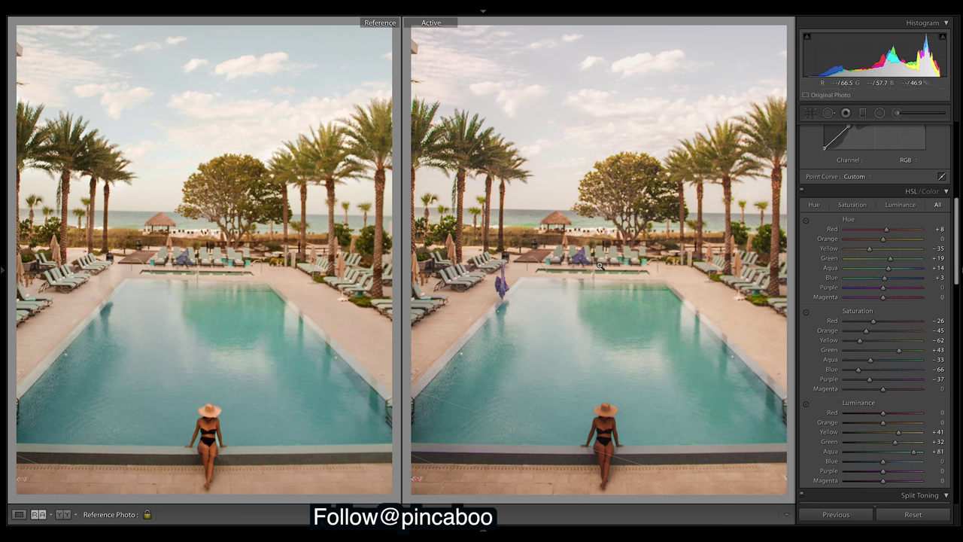
{"action": "left_click_drag", "start_coordinate": [885, 292], "coordinate": [820, 287]}
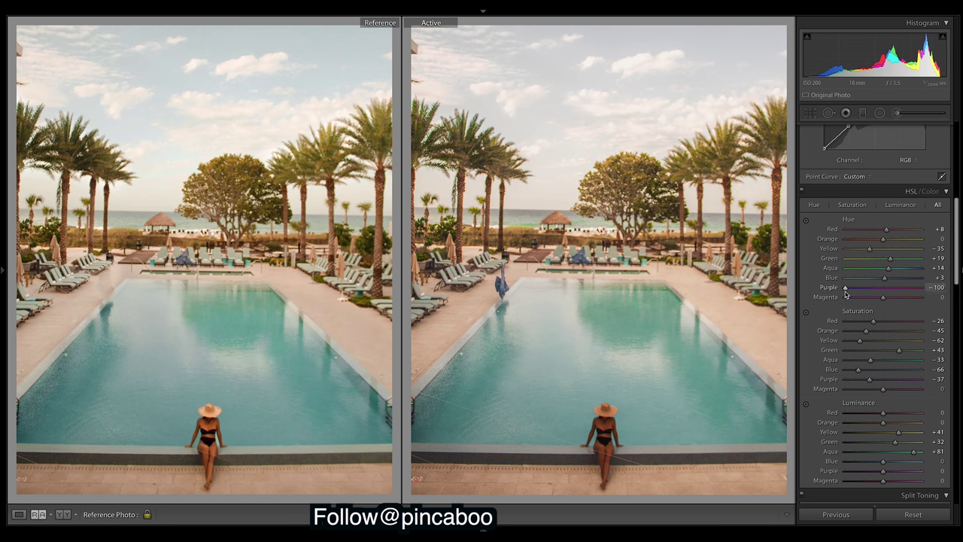
{"action": "left_click_drag", "start_coordinate": [846, 288], "coordinate": [894, 287]}
{"action": "left_click_drag", "start_coordinate": [897, 289], "coordinate": [820, 293]}
{"action": "left_click", "coordinate": [845, 290]}
{"action": "left_click_drag", "start_coordinate": [960, 257], "coordinate": [957, 362]}
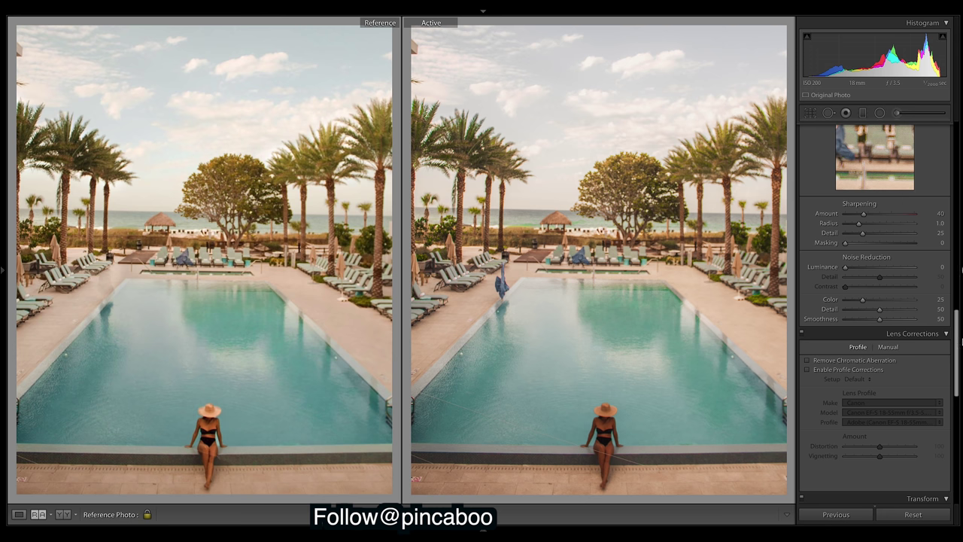
Reveal the filmstrip below the comparison and browse through neighbouring pool photos.
{"action": "scroll", "coordinate": [948, 331], "scroll_direction": "down", "scroll_amount": 1}
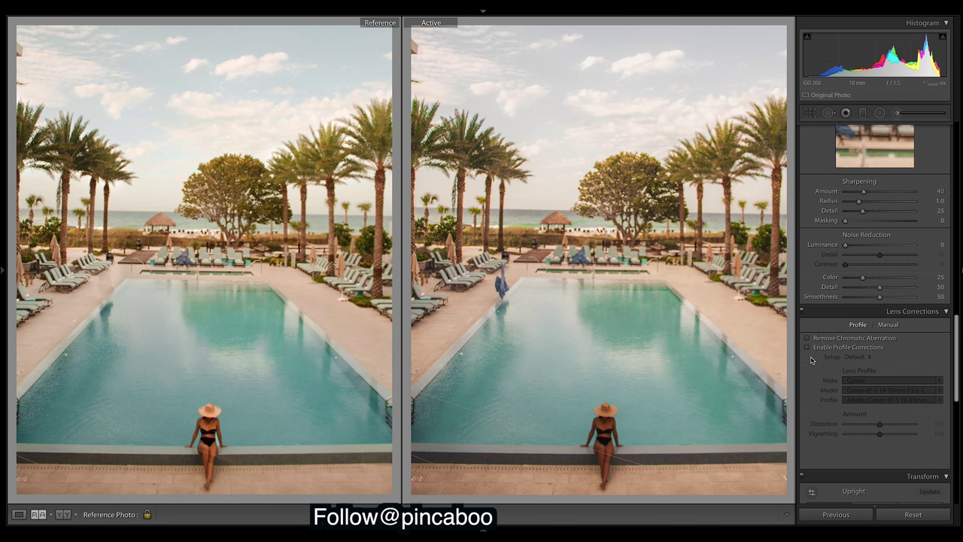
{"action": "left_click", "coordinate": [483, 530]}
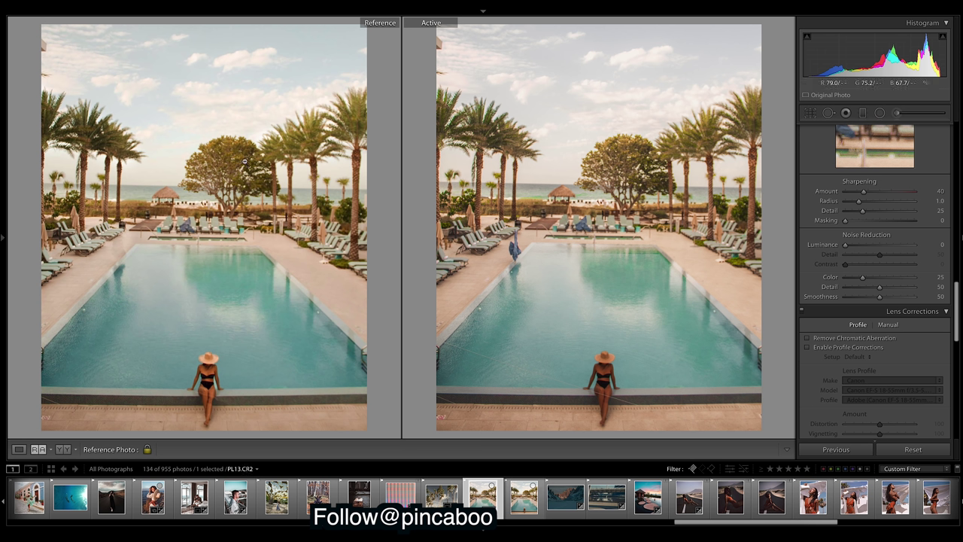
{"action": "left_click", "coordinate": [524, 501]}
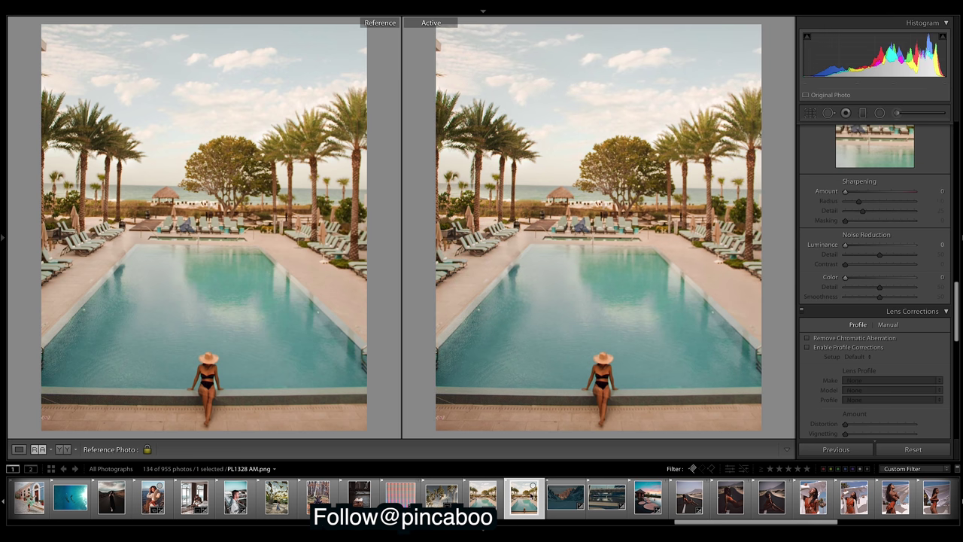
{"action": "left_click", "coordinate": [484, 500]}
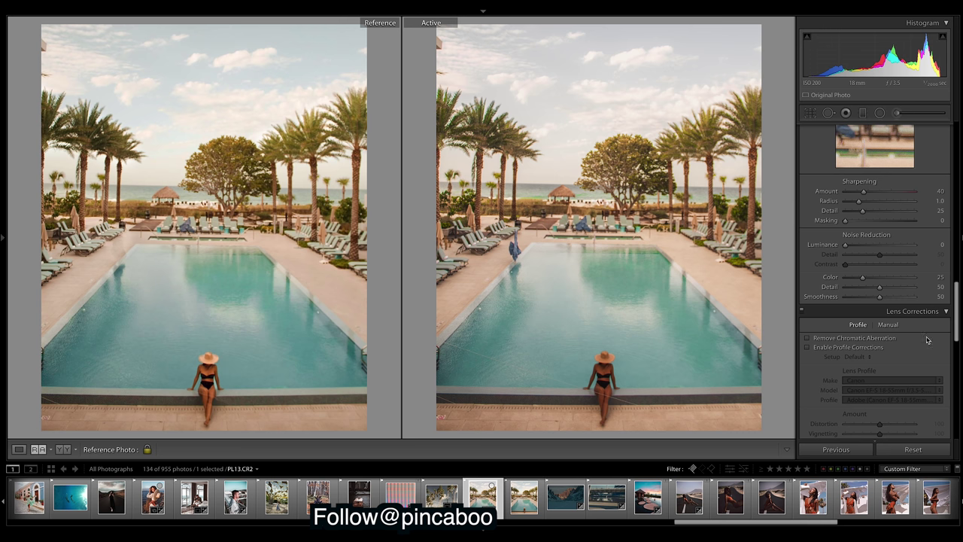
Try Enable Profile Corrections, reselect PL13.CR2, then undo the lens profile correction.
{"action": "left_click", "coordinate": [807, 348]}
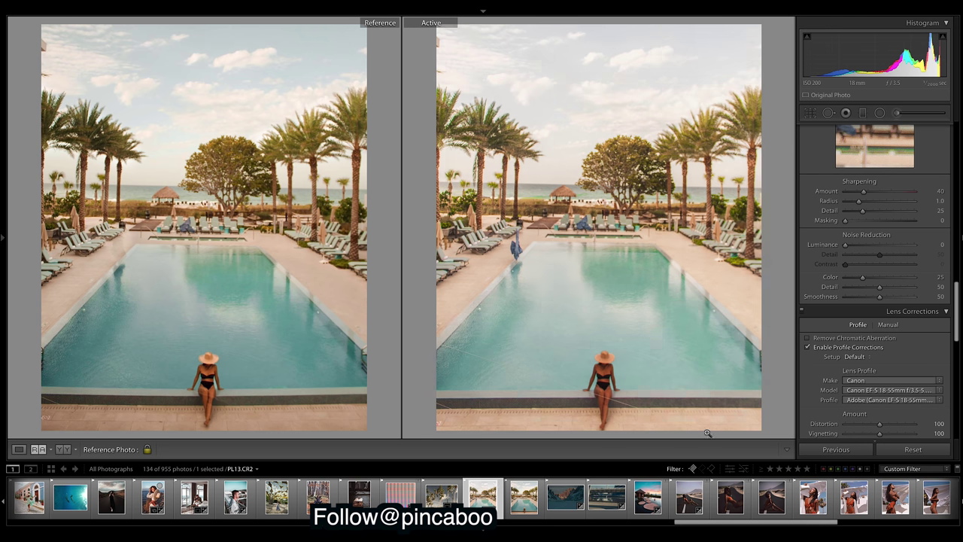
{"action": "left_click", "coordinate": [525, 509]}
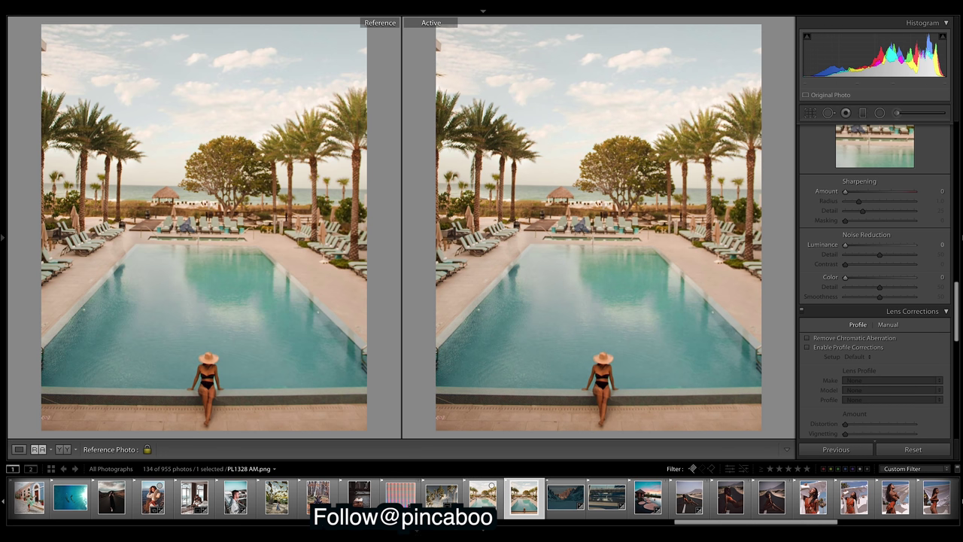
{"action": "left_click", "coordinate": [484, 503]}
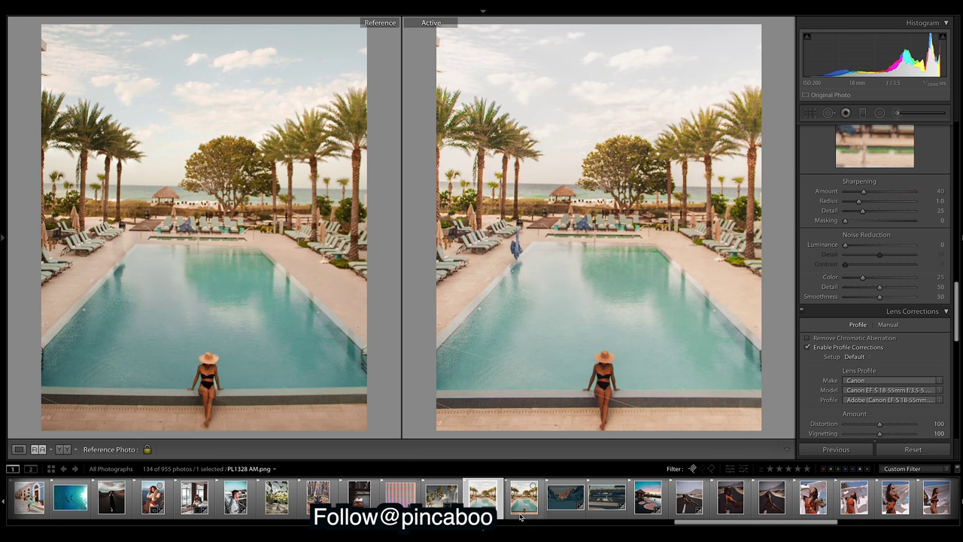
{"action": "left_click", "coordinate": [524, 506]}
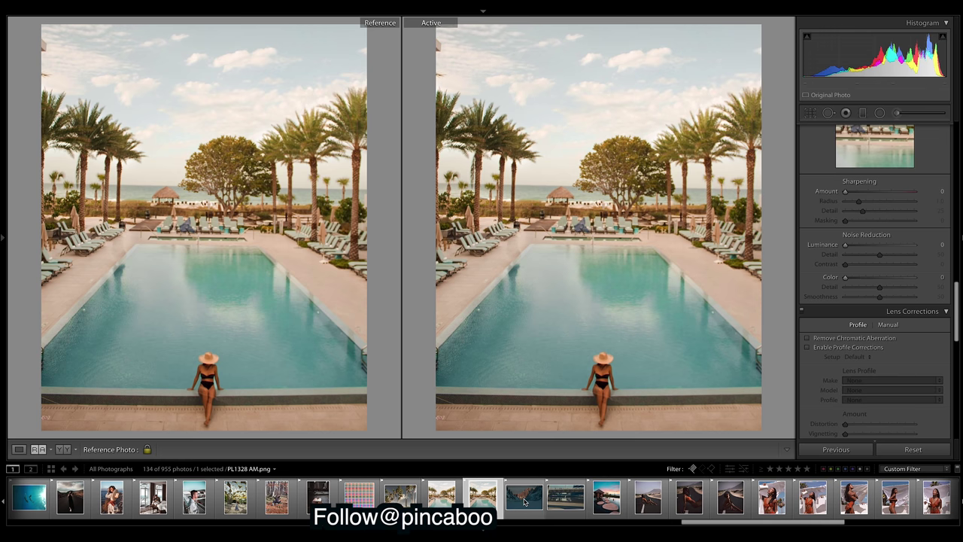
{"action": "key", "text": "ctrl+z"}
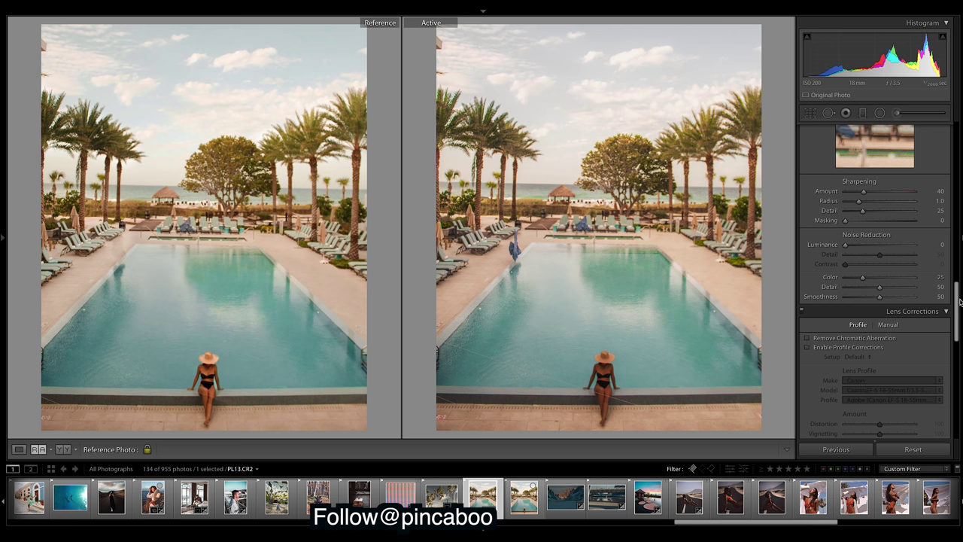
{"action": "scroll", "coordinate": [959, 299], "scroll_direction": "down", "scroll_amount": 8}
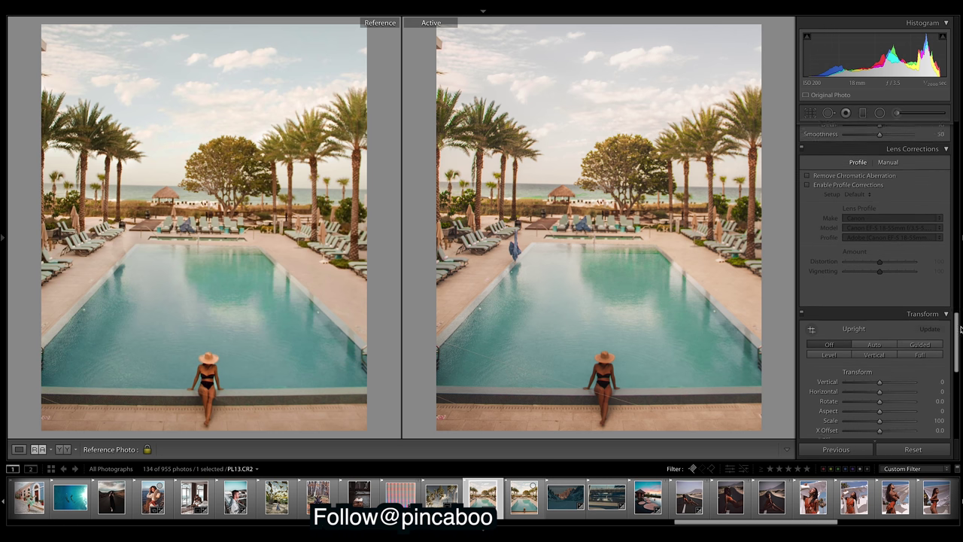
{"action": "scroll", "coordinate": [875, 282], "scroll_direction": "down", "scroll_amount": 6}
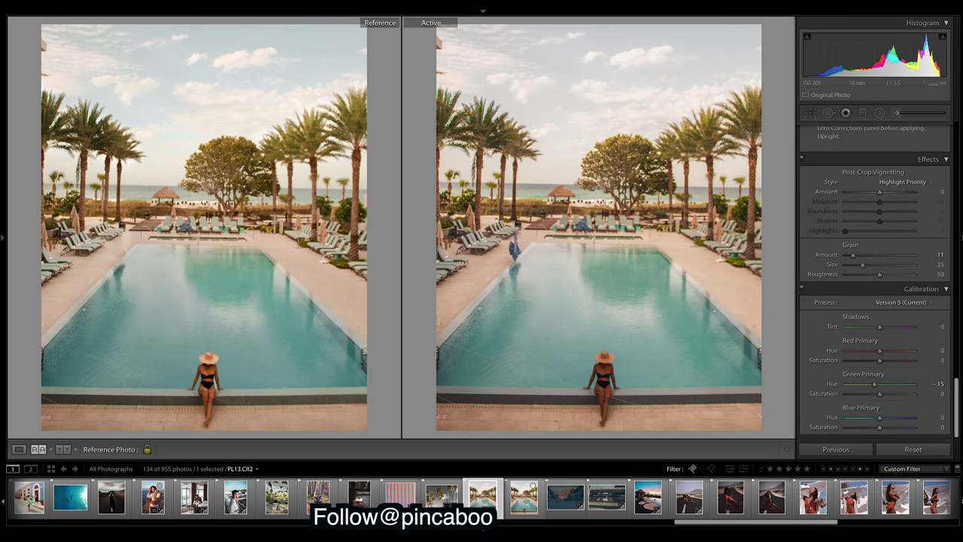
{"action": "scroll", "coordinate": [875, 284], "scroll_direction": "up", "scroll_amount": 10}
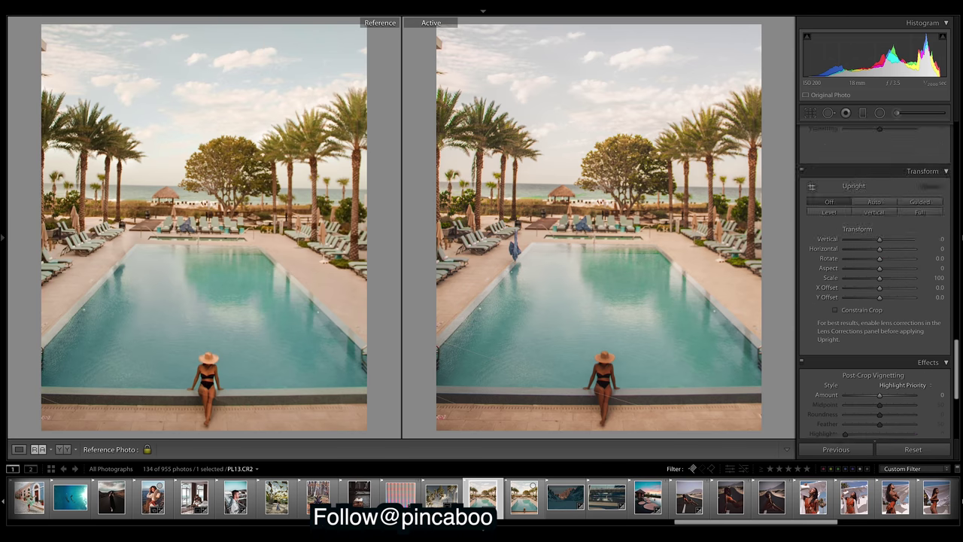
{"action": "scroll", "coordinate": [876, 282], "scroll_direction": "up", "scroll_amount": 5}
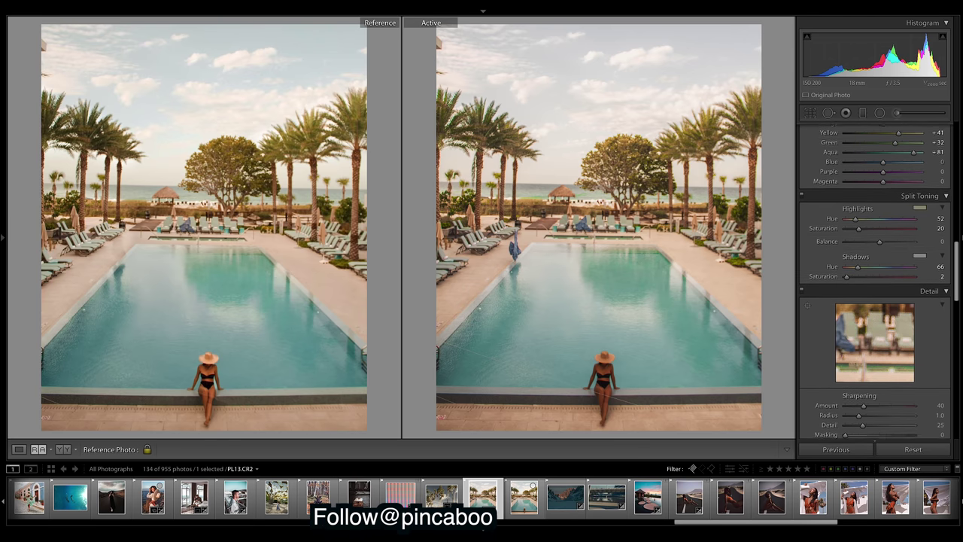
{"action": "scroll", "coordinate": [875, 283], "scroll_direction": "up", "scroll_amount": 8}
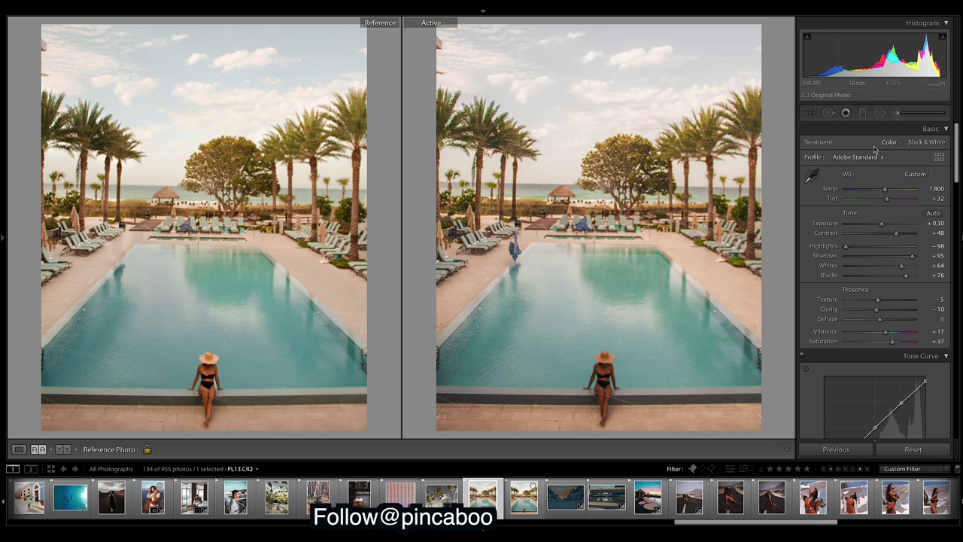
Set the existing graduated filter's Saturation to +16 and finish editing the mask.
{"action": "left_click", "coordinate": [862, 112]}
{"action": "left_click", "coordinate": [608, 151]}
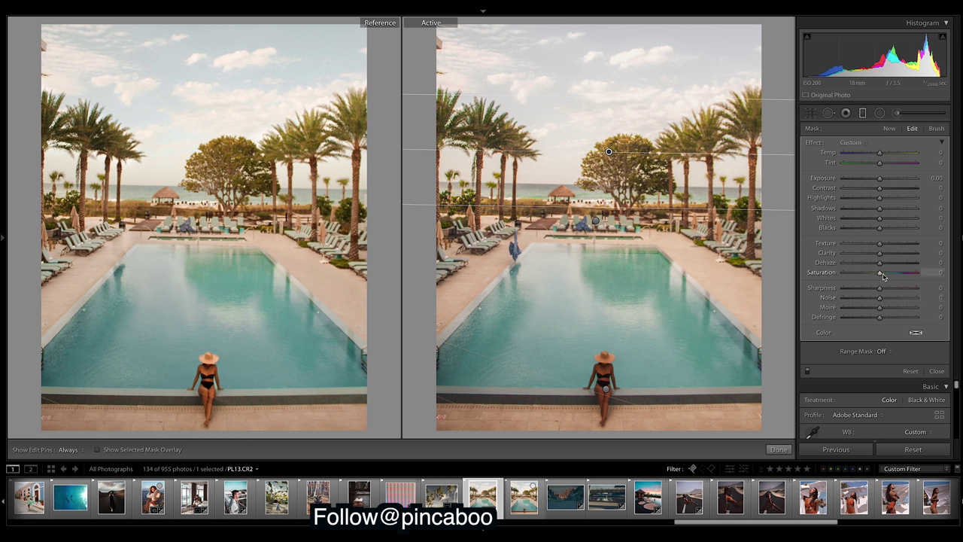
{"action": "left_click_drag", "start_coordinate": [885, 277], "coordinate": [889, 278]}
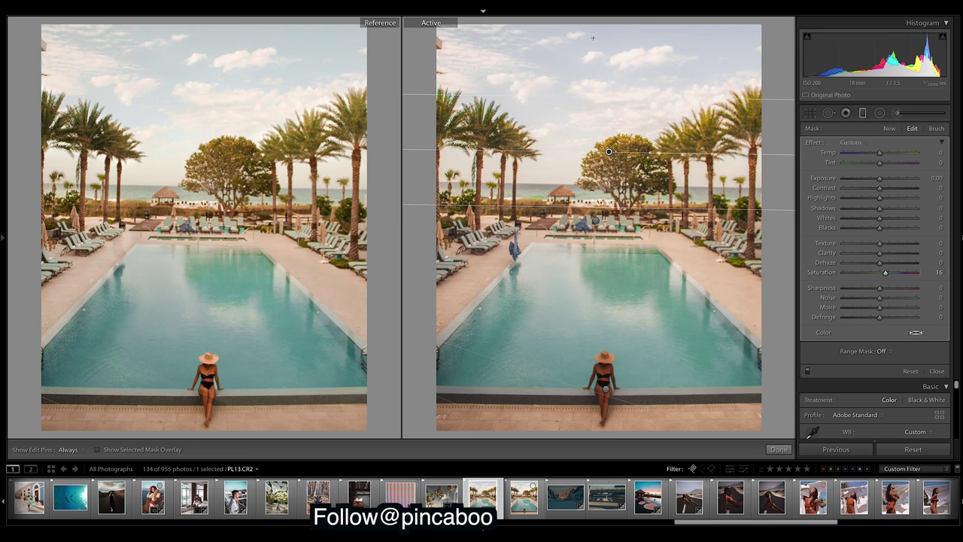
{"action": "left_click", "coordinate": [779, 449]}
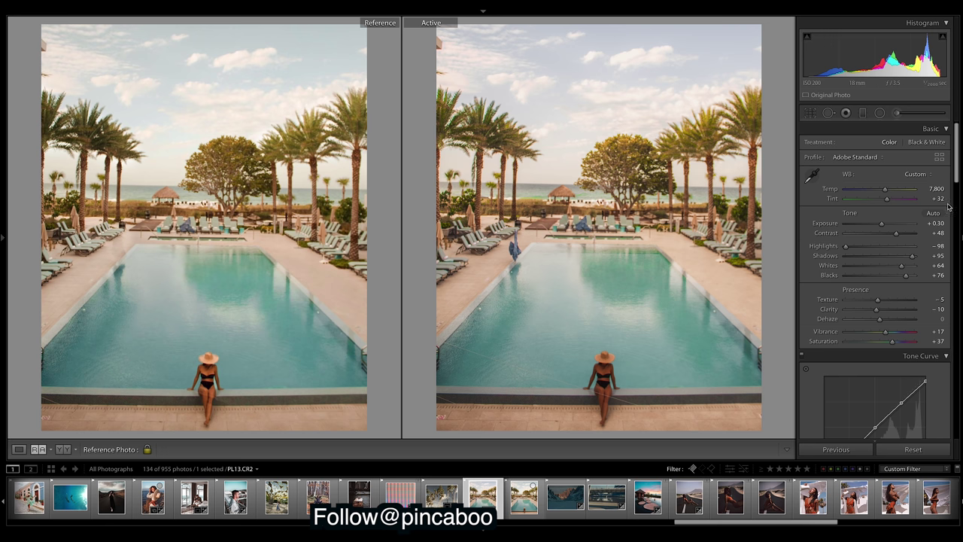
Switch the tone curve to the Blue channel and adjust its shadow and top points.
{"action": "left_click_drag", "start_coordinate": [958, 167], "coordinate": [960, 205]}
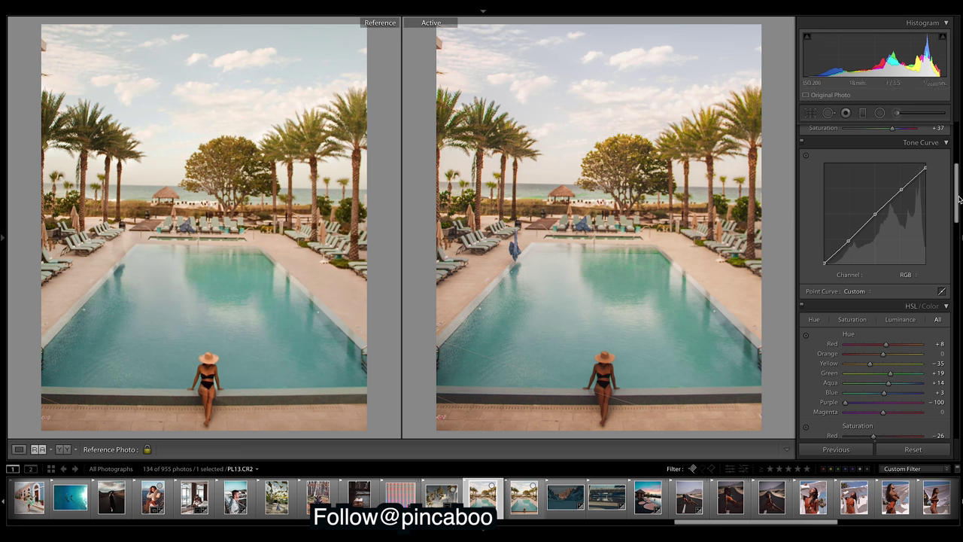
{"action": "left_click_drag", "start_coordinate": [958, 191], "coordinate": [957, 260]}
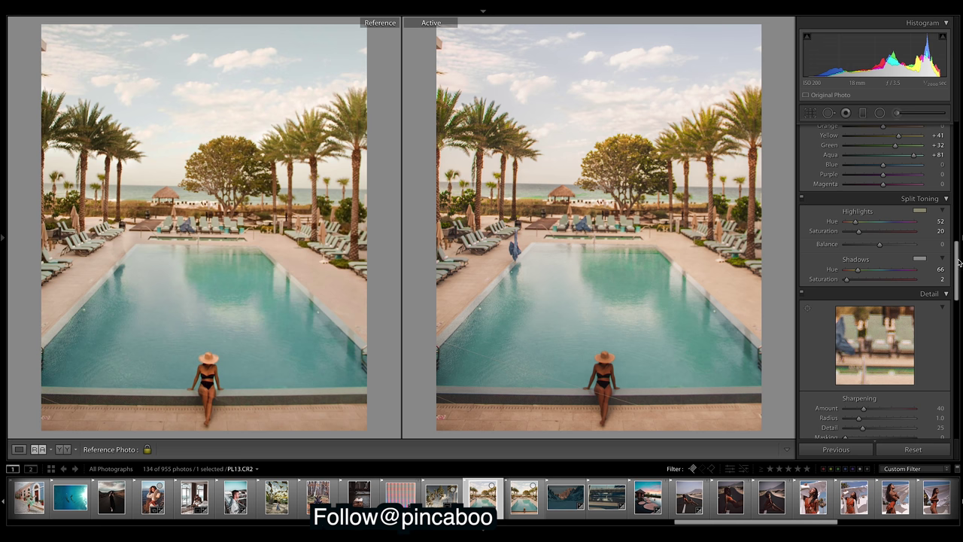
{"action": "left_click_drag", "start_coordinate": [959, 261], "coordinate": [959, 179]}
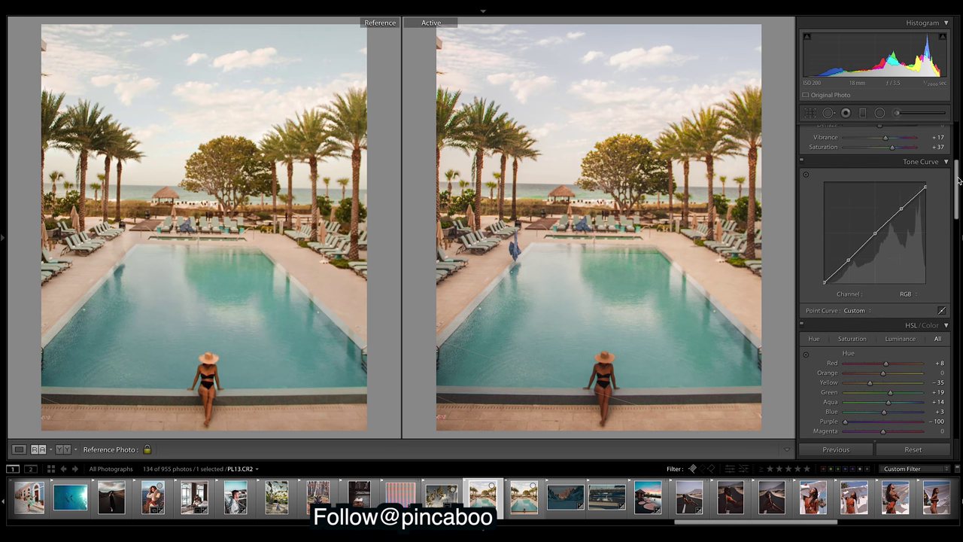
{"action": "left_click", "coordinate": [917, 295]}
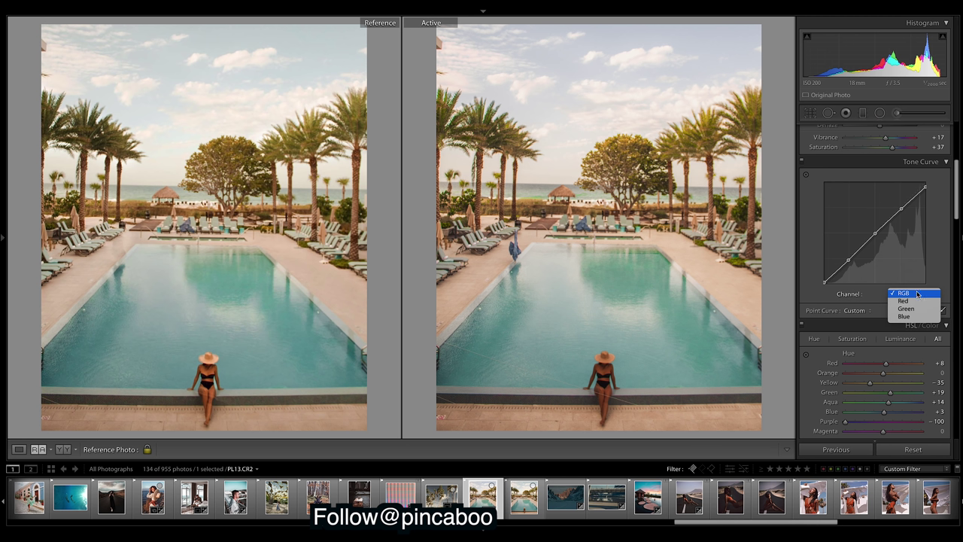
{"action": "left_click", "coordinate": [913, 318]}
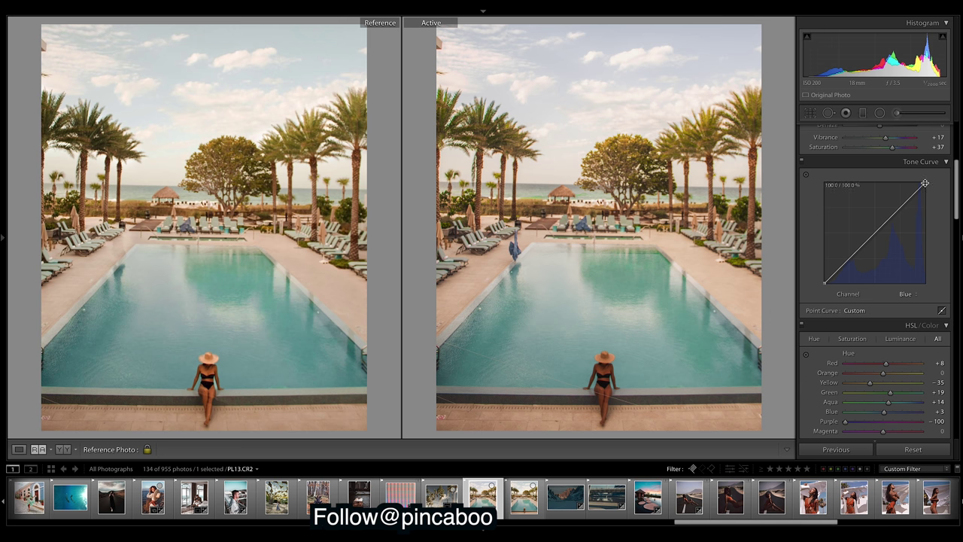
{"action": "left_click_drag", "start_coordinate": [828, 274], "coordinate": [826, 283]}
{"action": "left_click_drag", "start_coordinate": [902, 211], "coordinate": [849, 258]}
{"action": "left_click_drag", "start_coordinate": [924, 187], "coordinate": [940, 178]}
{"action": "key", "text": "ctrl+z"}
Add a blue-curve control point, test flattening the curve, then restore it.
{"action": "left_click", "coordinate": [900, 206]}
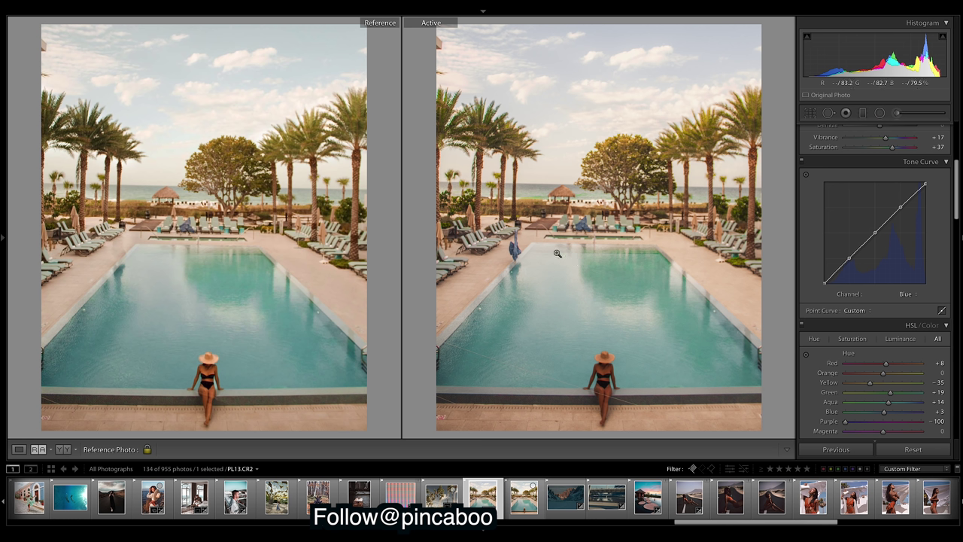
{"action": "right_click", "coordinate": [906, 236]}
{"action": "left_click", "coordinate": [923, 241]}
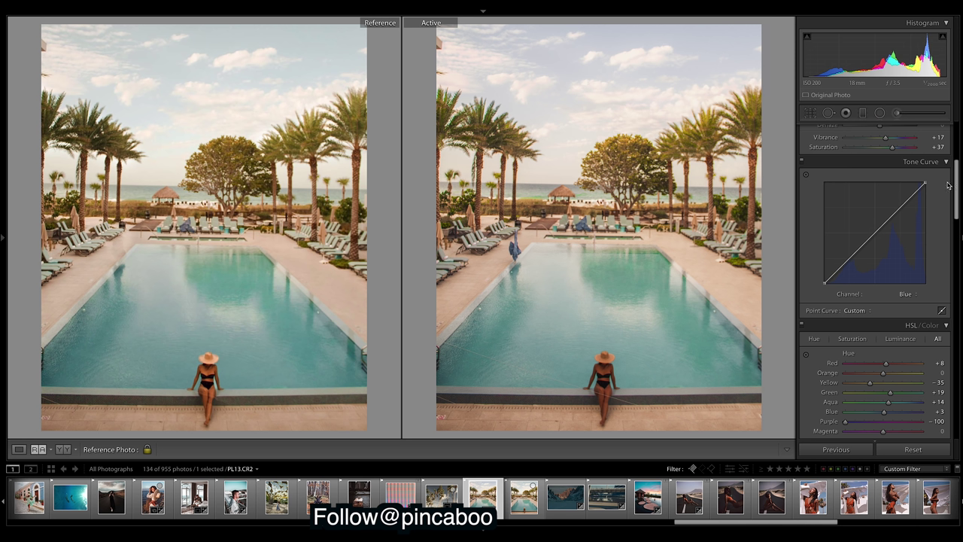
{"action": "key", "text": "ctrl+z"}
{"action": "scroll", "coordinate": [956, 194], "scroll_direction": "up", "scroll_amount": 1}
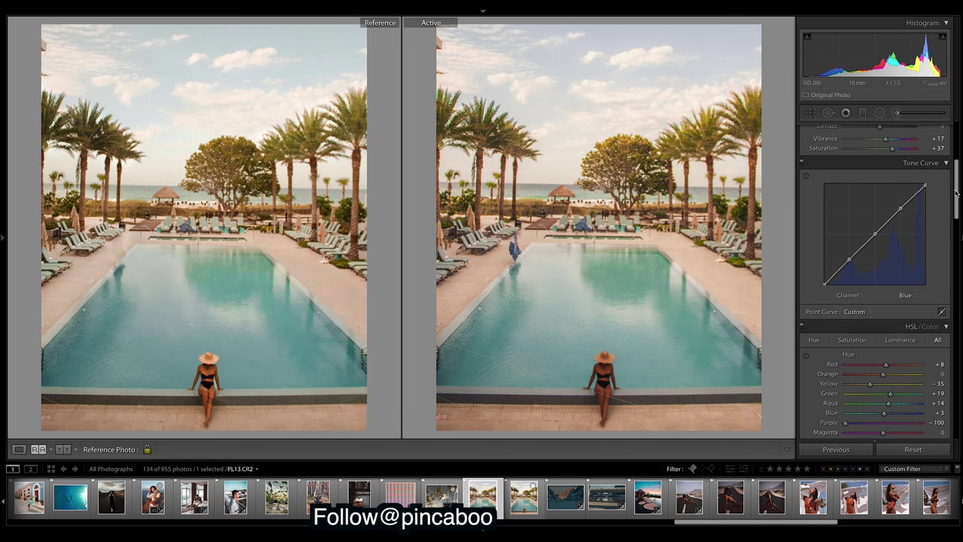
{"action": "left_click_drag", "start_coordinate": [956, 194], "coordinate": [961, 238]}
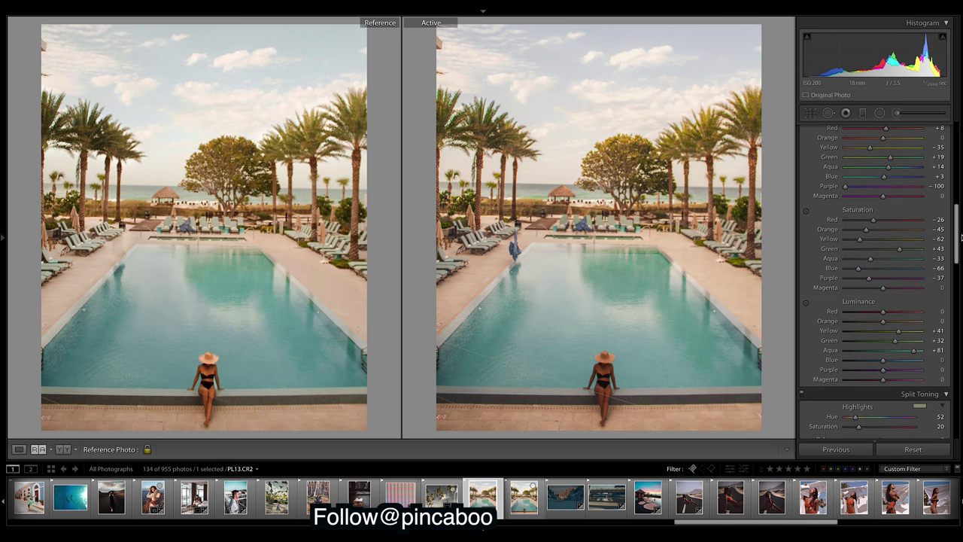
{"action": "scroll", "coordinate": [961, 238], "scroll_direction": "up", "scroll_amount": 1}
{"action": "scroll", "coordinate": [961, 238], "scroll_direction": "down", "scroll_amount": 1}
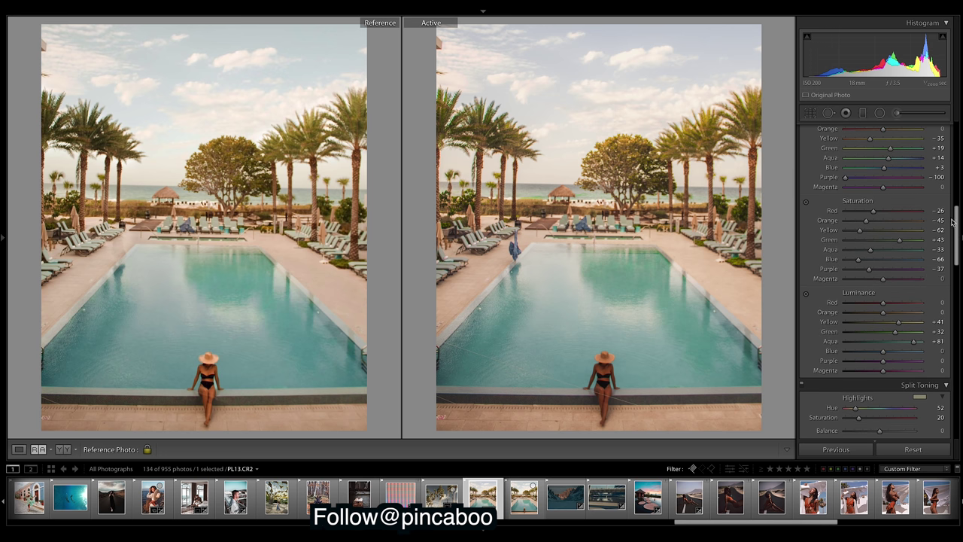
{"action": "scroll", "coordinate": [960, 215], "scroll_direction": "up", "scroll_amount": 10}
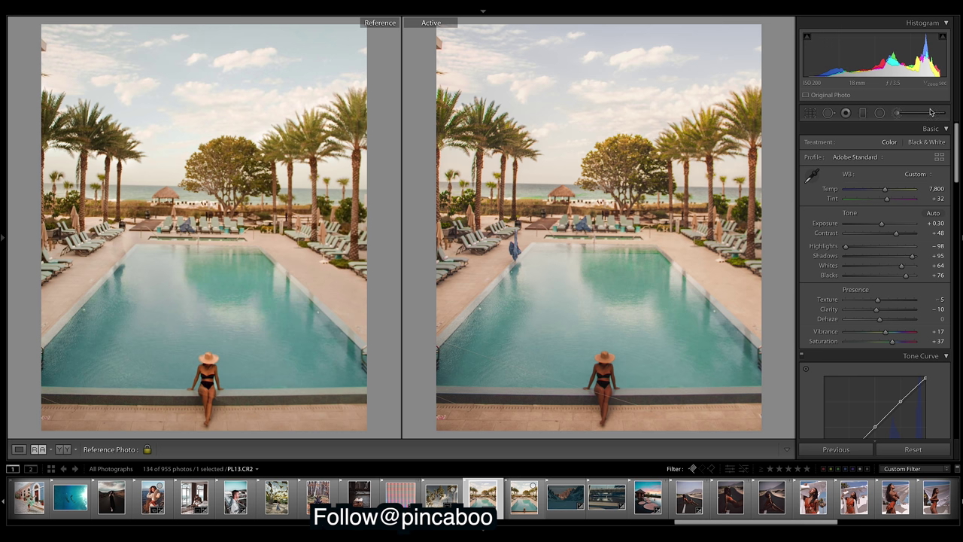
Paint a brush mask over the seated woman and raise its Exposure to +1.50.
{"action": "left_click", "coordinate": [898, 114]}
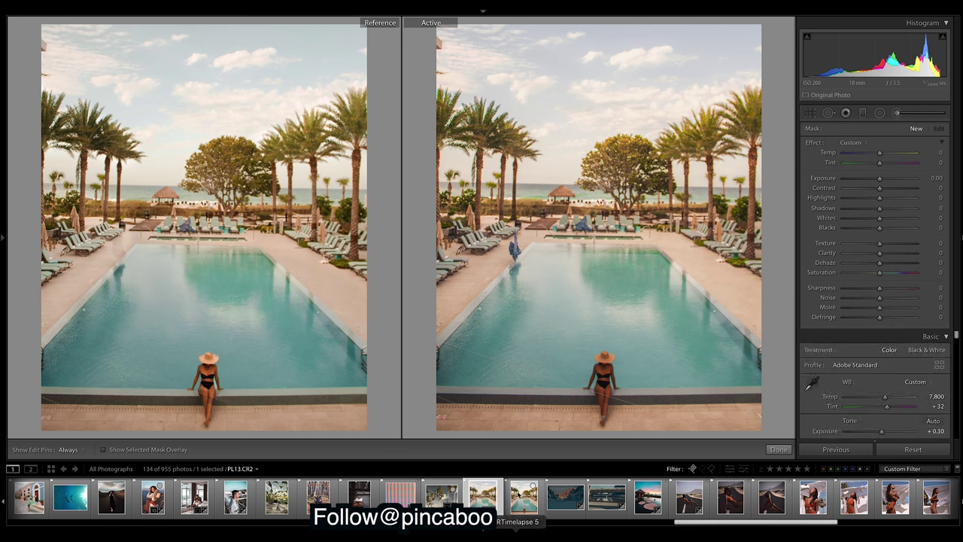
{"action": "left_click", "coordinate": [603, 419]}
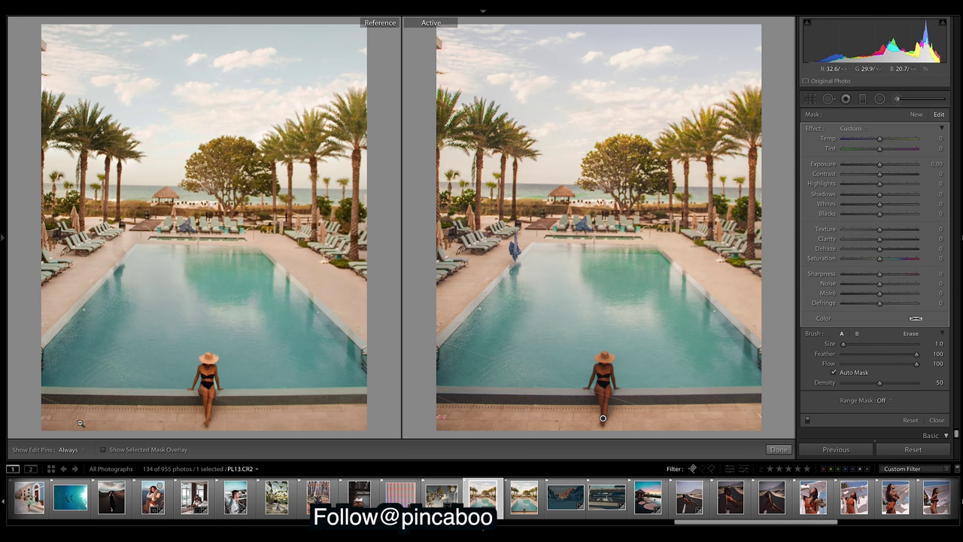
{"action": "left_click", "coordinate": [104, 450]}
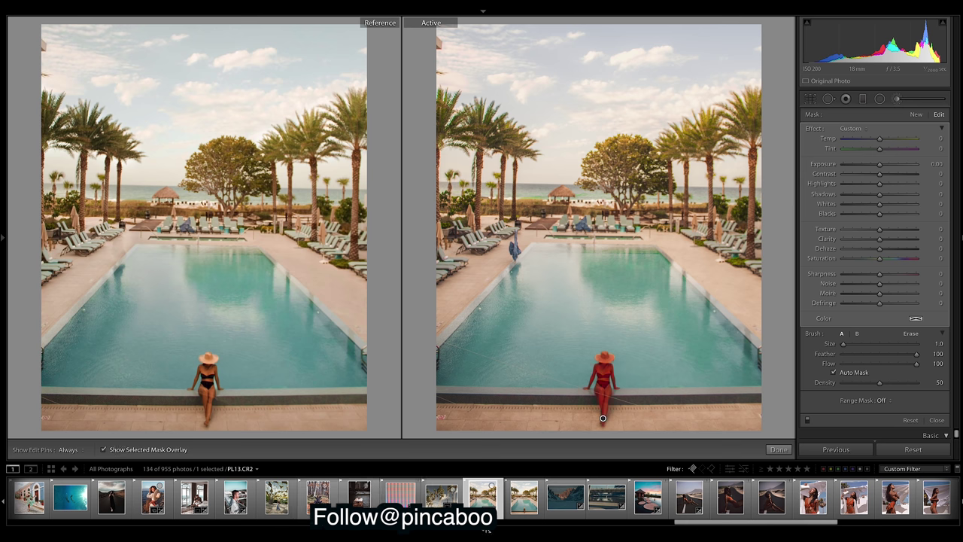
{"action": "key", "text": "t"}
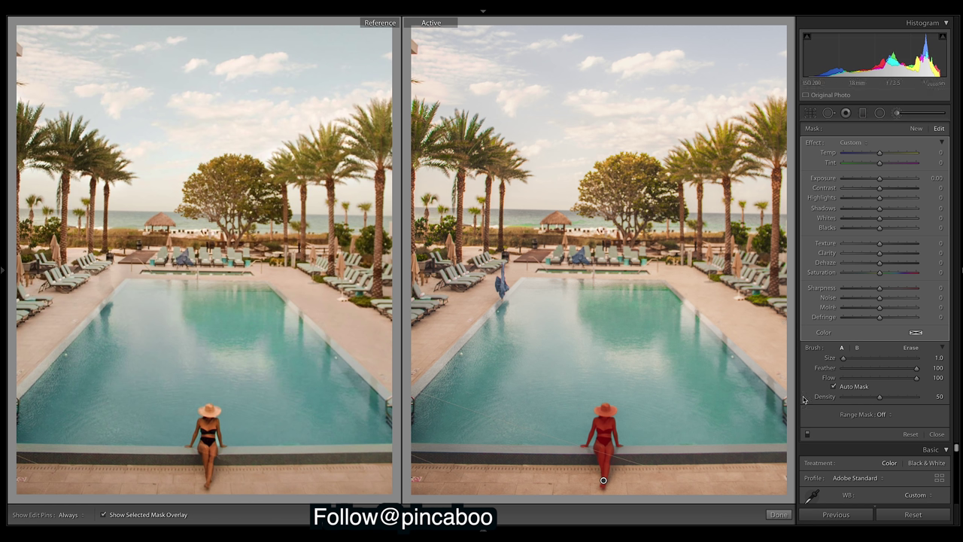
{"action": "left_click", "coordinate": [909, 350]}
{"action": "mouse_move", "coordinate": [96, 522]}
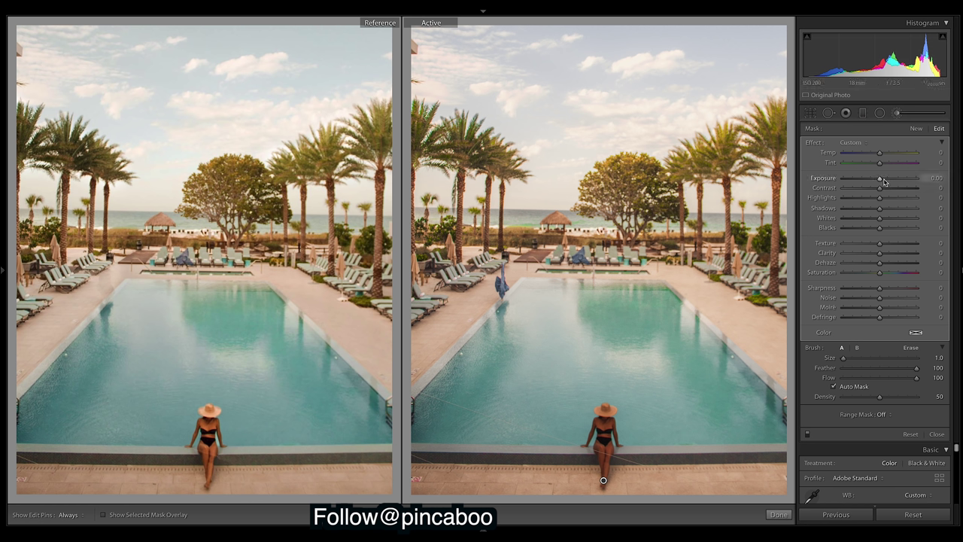
{"action": "left_click_drag", "start_coordinate": [884, 182], "coordinate": [887, 181]}
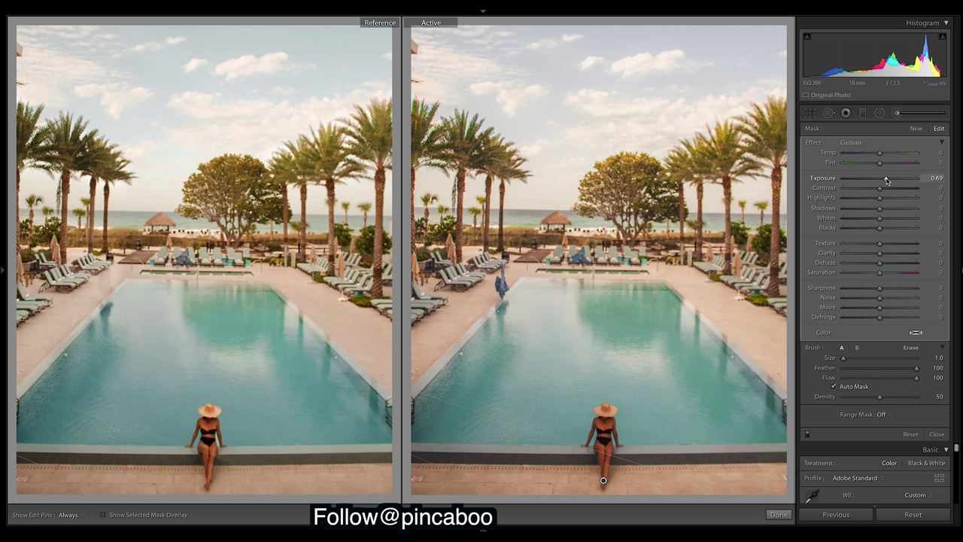
{"action": "left_click_drag", "start_coordinate": [886, 180], "coordinate": [894, 185]}
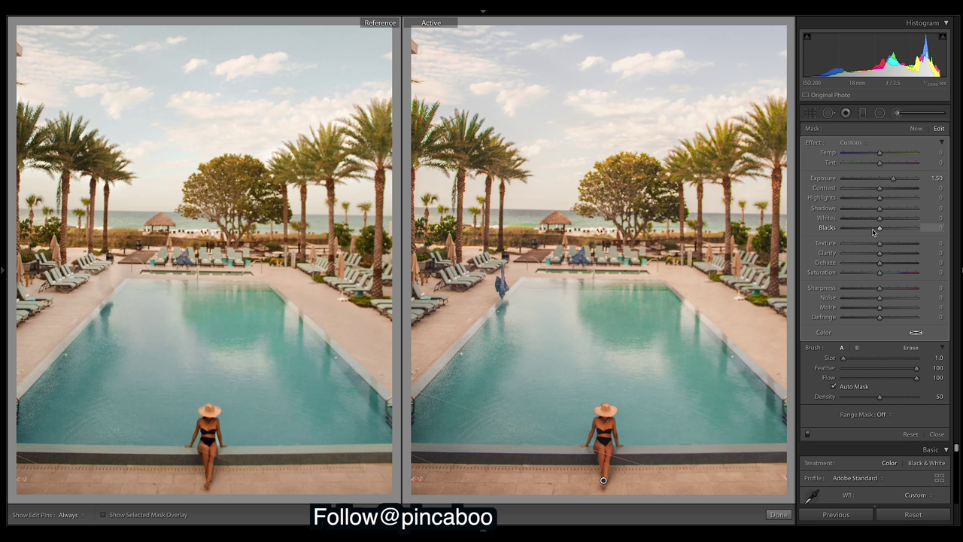
Set the woman's brush mask Contrast to +92.
{"action": "left_click", "coordinate": [890, 193]}
{"action": "left_click_drag", "start_coordinate": [891, 193], "coordinate": [942, 197]}
{"action": "left_click_drag", "start_coordinate": [936, 201], "coordinate": [915, 198]}
{"action": "left_click_drag", "start_coordinate": [917, 197], "coordinate": [914, 196]}
Give the mask Saturation -14, Sharpness 37, Tint -25 and Whites +33.
{"action": "left_click_drag", "start_coordinate": [880, 274], "coordinate": [876, 274]}
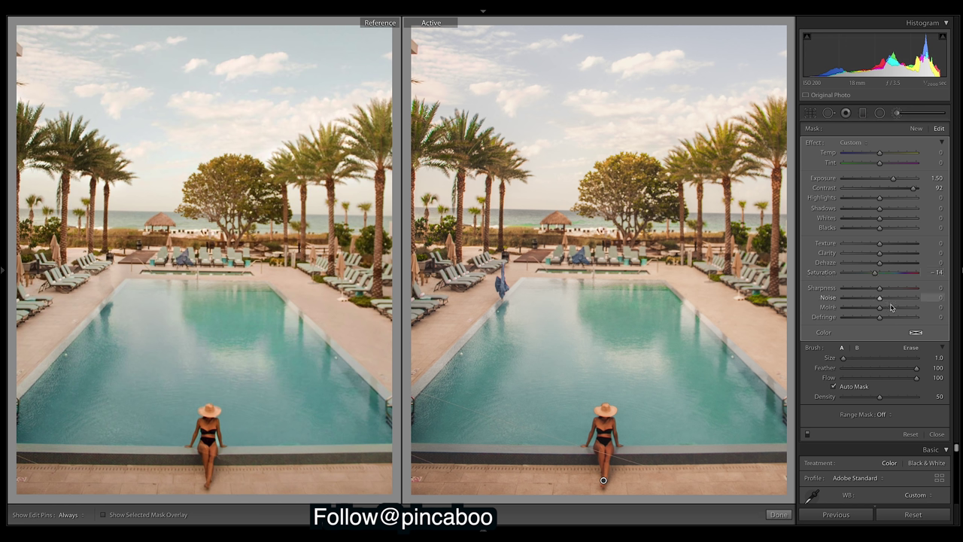
{"action": "left_click", "coordinate": [895, 290]}
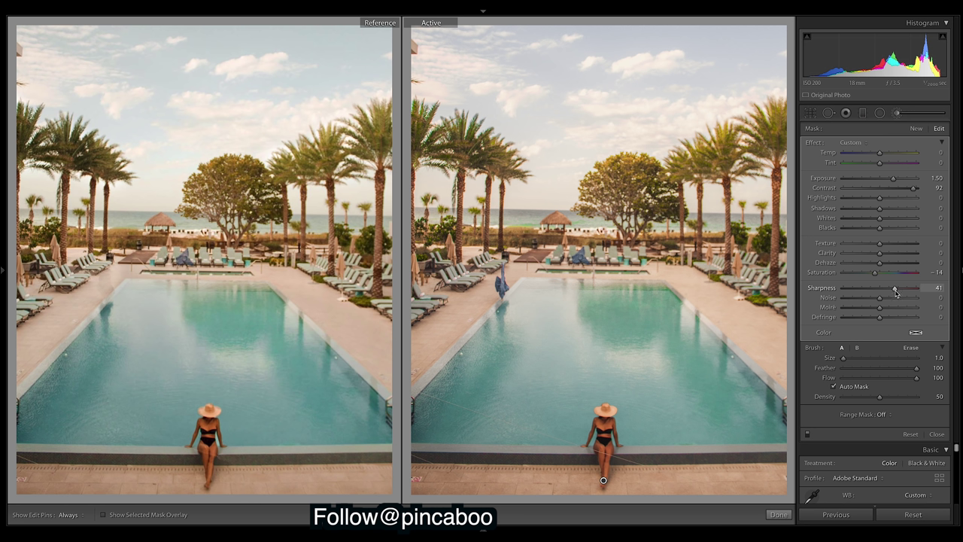
{"action": "left_click_drag", "start_coordinate": [895, 291], "coordinate": [893, 292]}
{"action": "mouse_move", "coordinate": [882, 165]}
{"action": "left_mouse_down"}
{"action": "mouse_move", "coordinate": [862, 168]}
{"action": "mouse_move", "coordinate": [897, 174]}
{"action": "mouse_move", "coordinate": [877, 171]}
{"action": "left_mouse_up"}
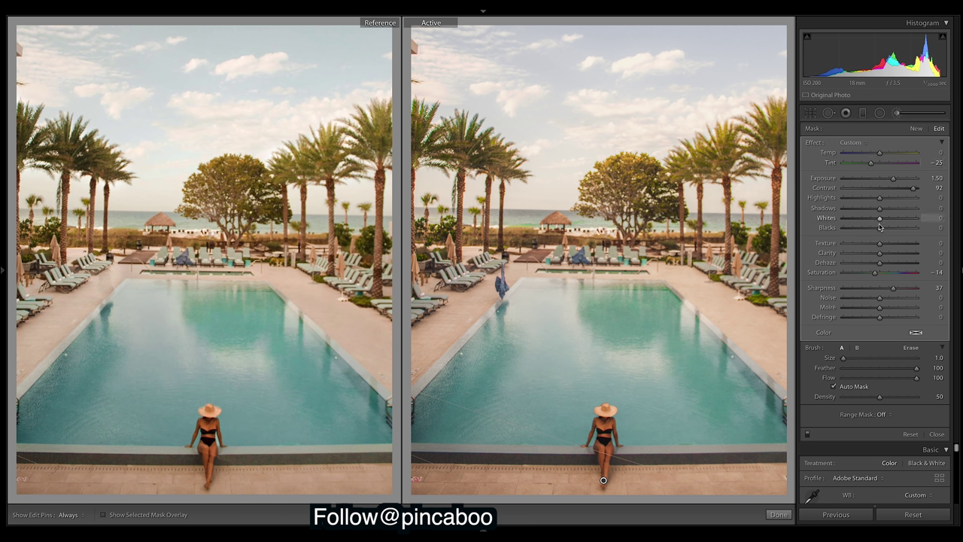
{"action": "left_click_drag", "start_coordinate": [881, 220], "coordinate": [886, 223]}
{"action": "mouse_move", "coordinate": [886, 223]}
{"action": "left_mouse_down"}
{"action": "mouse_move", "coordinate": [876, 222]}
{"action": "mouse_move", "coordinate": [893, 223]}
{"action": "left_mouse_up"}
Switch the brush to Erase, hide the edit pins, and close the Adjustment Brush.
{"action": "left_click", "coordinate": [910, 347]}
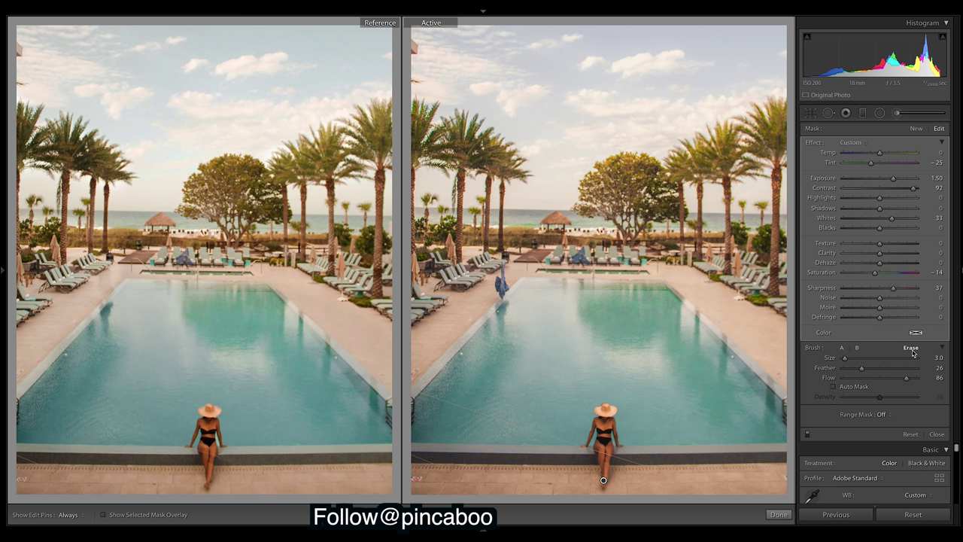
{"action": "key", "text": "h"}
{"action": "key", "text": "h"}
{"action": "key", "text": "h"}
{"action": "key", "text": "h"}
{"action": "key", "text": "h"}
{"action": "left_click", "coordinate": [792, 514]}
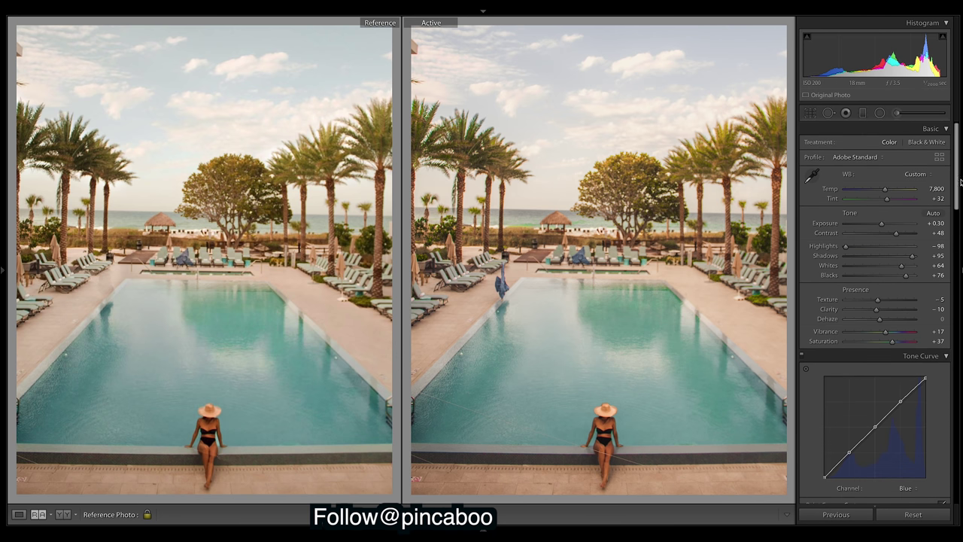
{"action": "left_click", "coordinate": [880, 112]}
{"action": "left_click", "coordinate": [434, 291]}
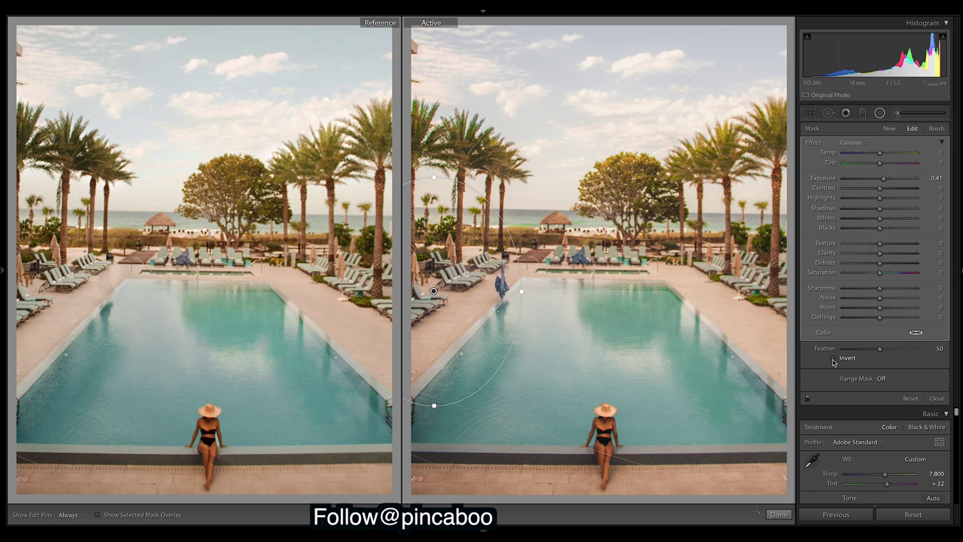
{"action": "left_click", "coordinate": [834, 358]}
{"action": "left_click", "coordinate": [834, 358]}
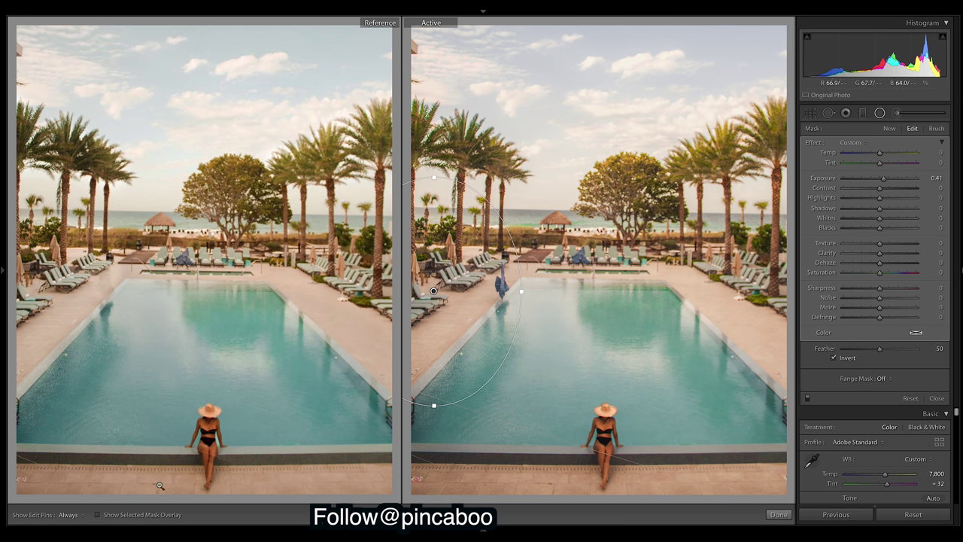
{"action": "left_click", "coordinate": [96, 515]}
{"action": "left_click", "coordinate": [96, 516]}
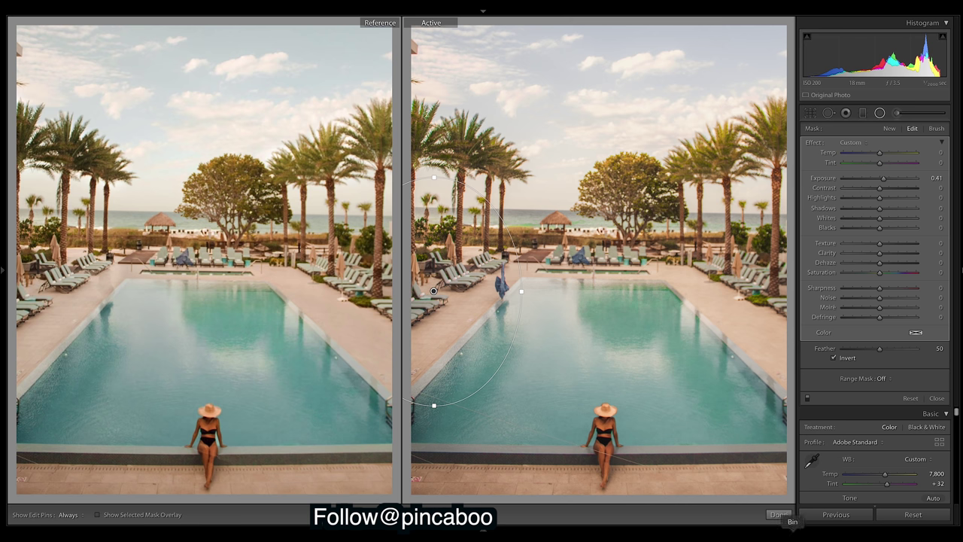
{"action": "left_click", "coordinate": [779, 514]}
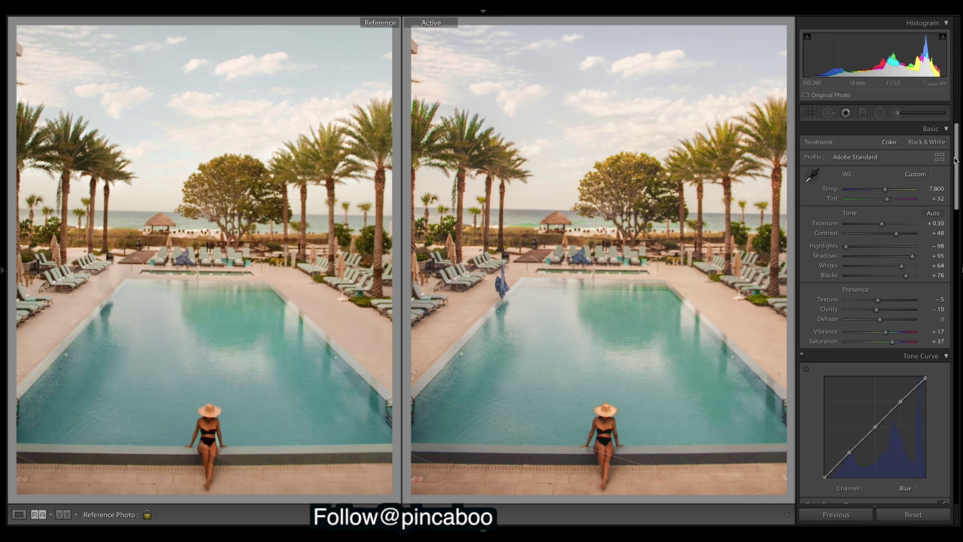
{"action": "left_click_drag", "start_coordinate": [955, 160], "coordinate": [959, 186]}
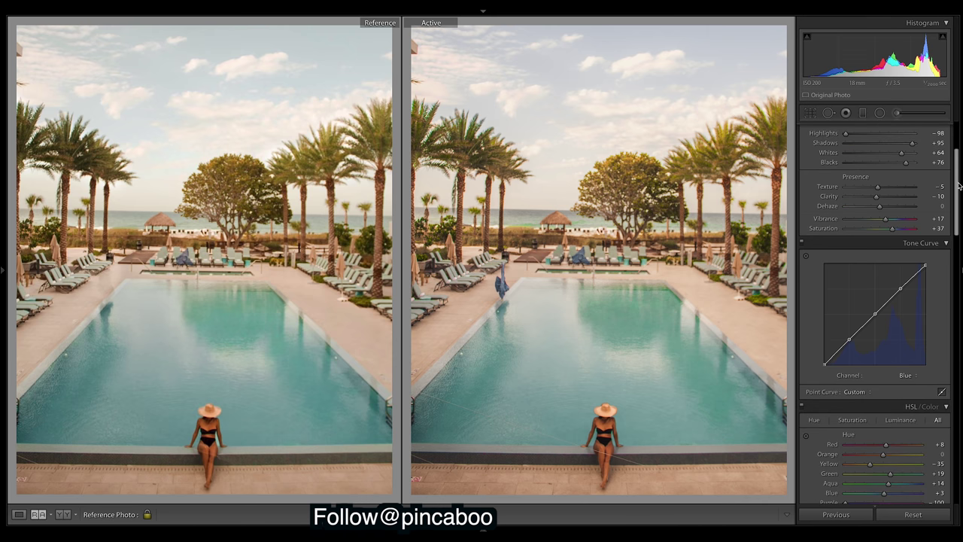
{"action": "scroll", "coordinate": [959, 186], "scroll_direction": "up", "scroll_amount": 2}
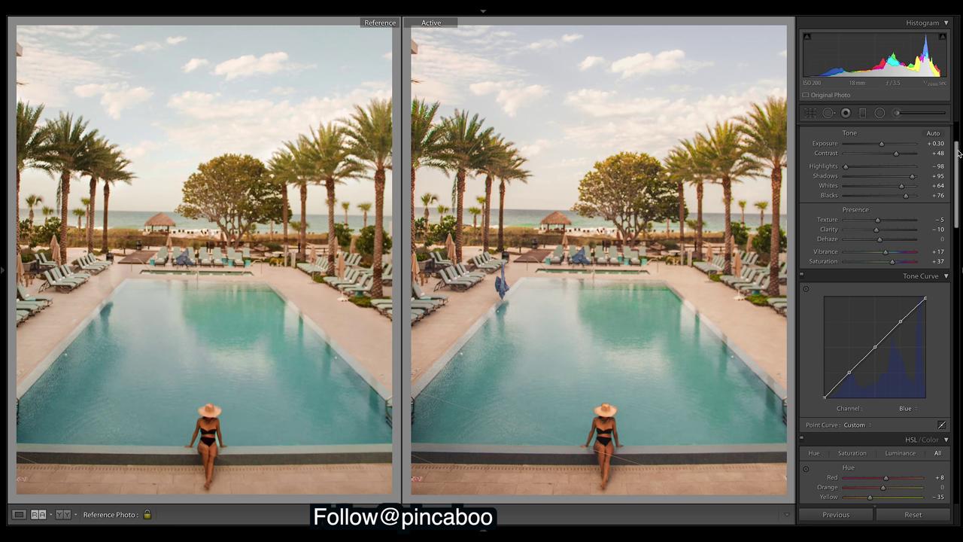
{"action": "scroll", "coordinate": [960, 152], "scroll_direction": "down", "scroll_amount": 8}
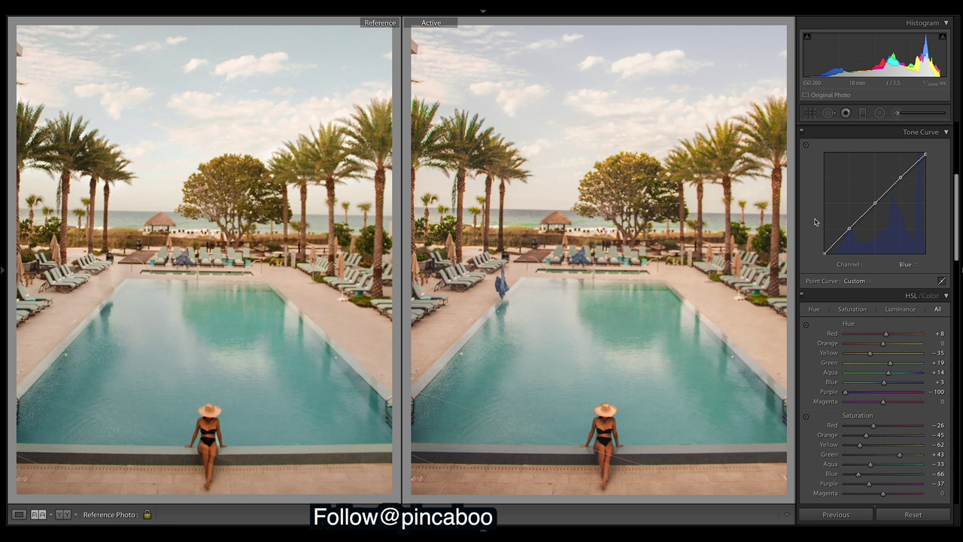
{"action": "scroll", "coordinate": [950, 200], "scroll_direction": "down", "scroll_amount": 5}
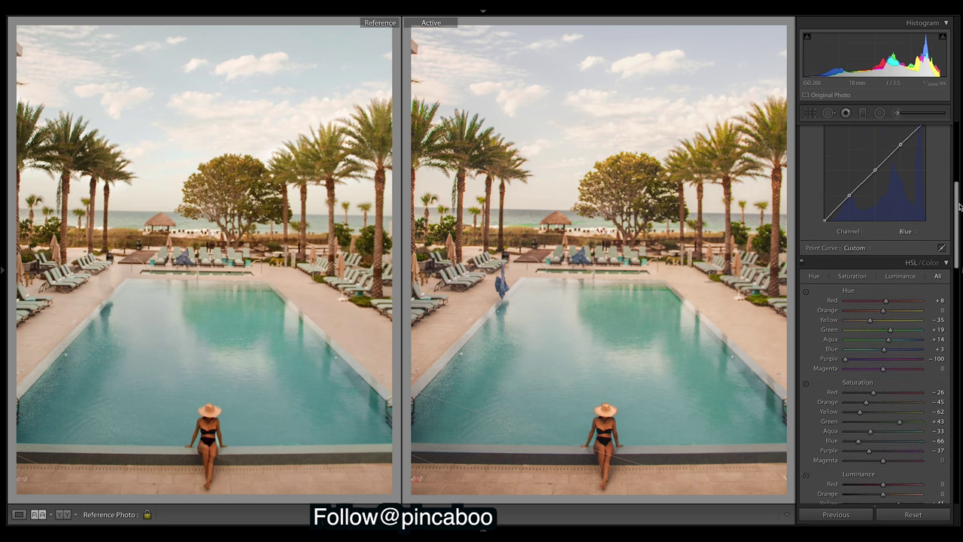
{"action": "scroll", "coordinate": [875, 315], "scroll_direction": "up", "scroll_amount": 5}
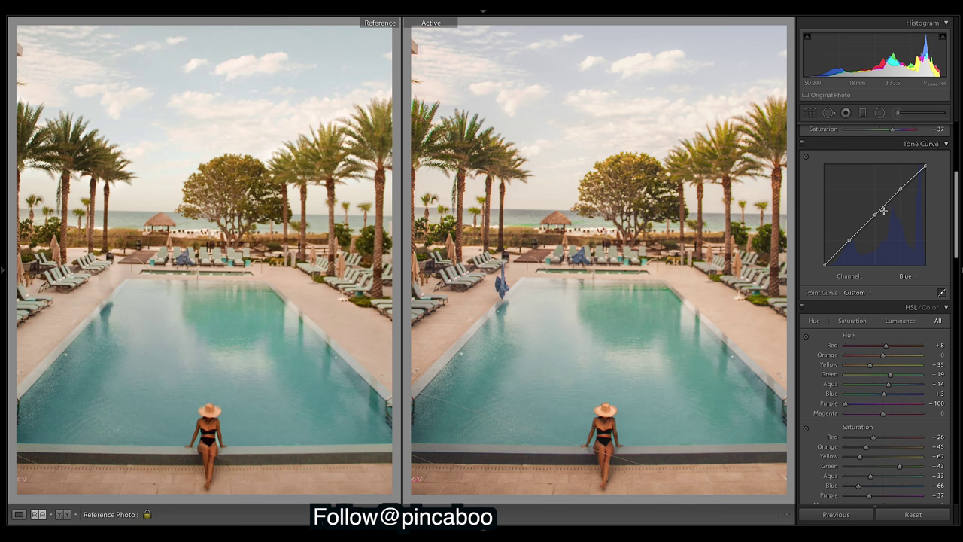
{"action": "left_click_drag", "start_coordinate": [957, 199], "coordinate": [957, 167]}
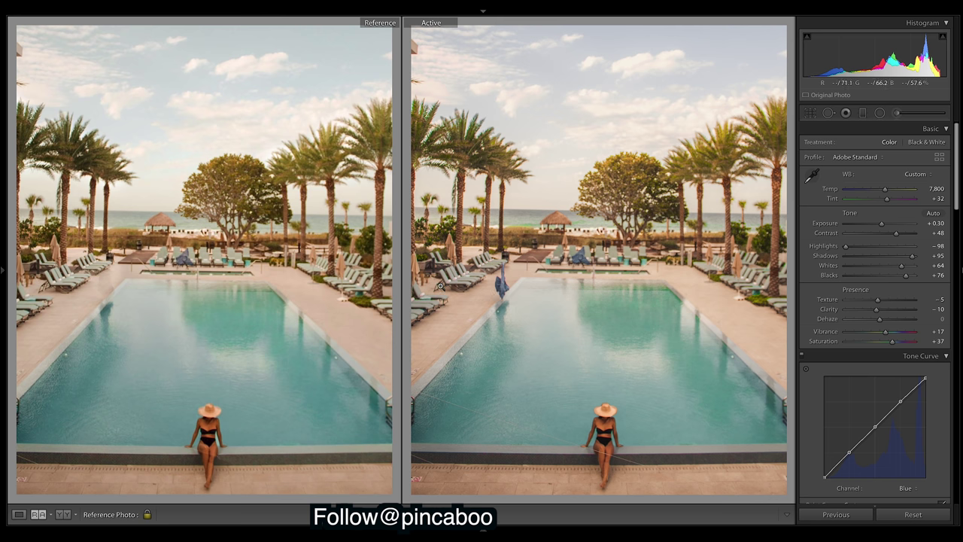
Place a trial heal spot sourced near the blue umbrella, then delete it.
{"action": "left_click", "coordinate": [827, 111]}
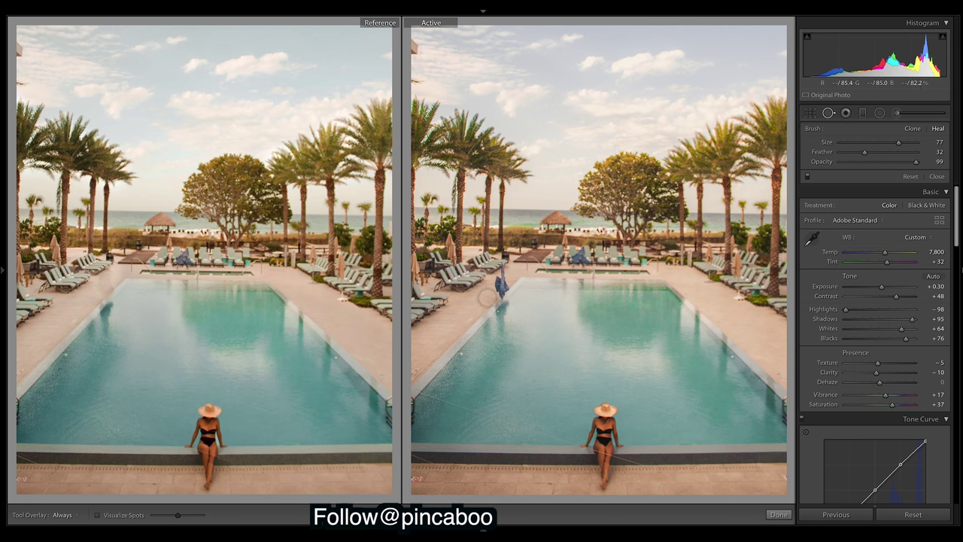
{"action": "left_click", "coordinate": [479, 301]}
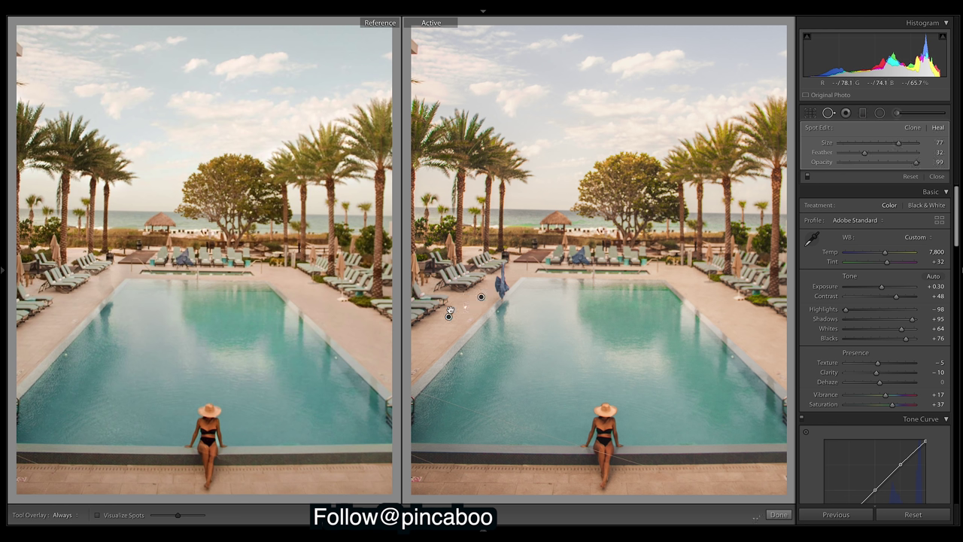
{"action": "mouse_move", "coordinate": [451, 314]}
{"action": "left_mouse_down"}
{"action": "mouse_move", "coordinate": [502, 280]}
{"action": "mouse_move", "coordinate": [463, 310]}
{"action": "mouse_move", "coordinate": [499, 282]}
{"action": "mouse_move", "coordinate": [481, 304]}
{"action": "left_mouse_up"}
{"action": "right_click", "coordinate": [500, 283]}
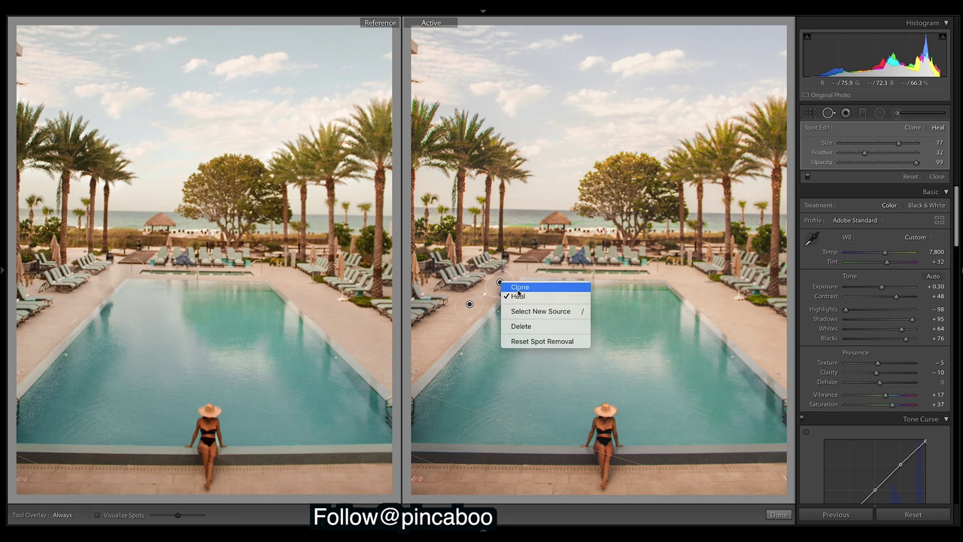
{"action": "left_click", "coordinate": [532, 324]}
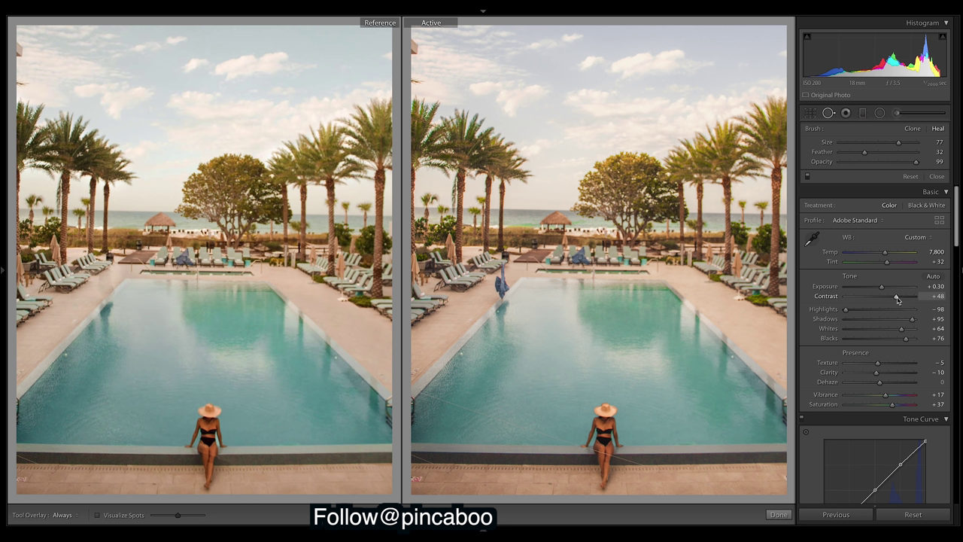
Ease the pool photo's contrast slightly, set Whites to +65, and show the filmstrip.
{"action": "left_click_drag", "start_coordinate": [896, 300], "coordinate": [896, 301]}
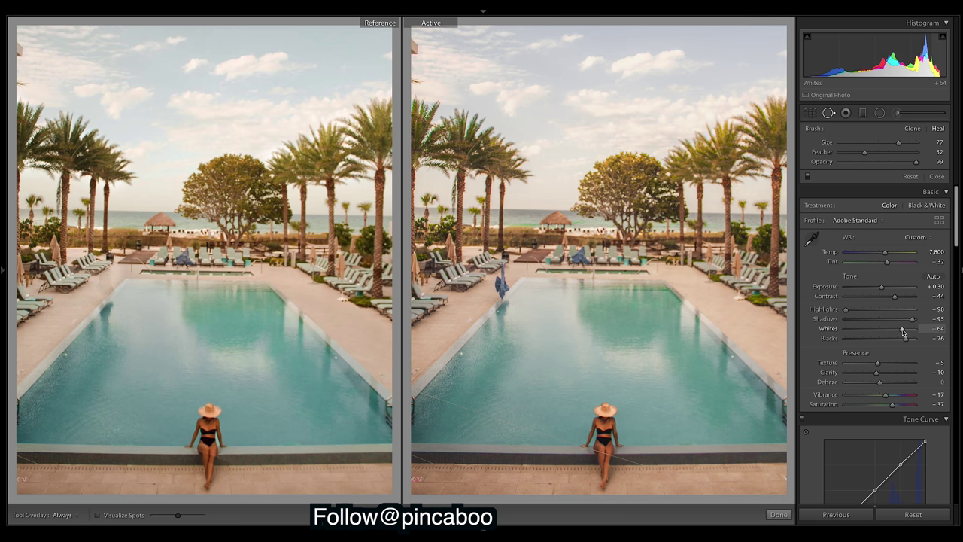
{"action": "left_click_drag", "start_coordinate": [903, 332], "coordinate": [904, 332]}
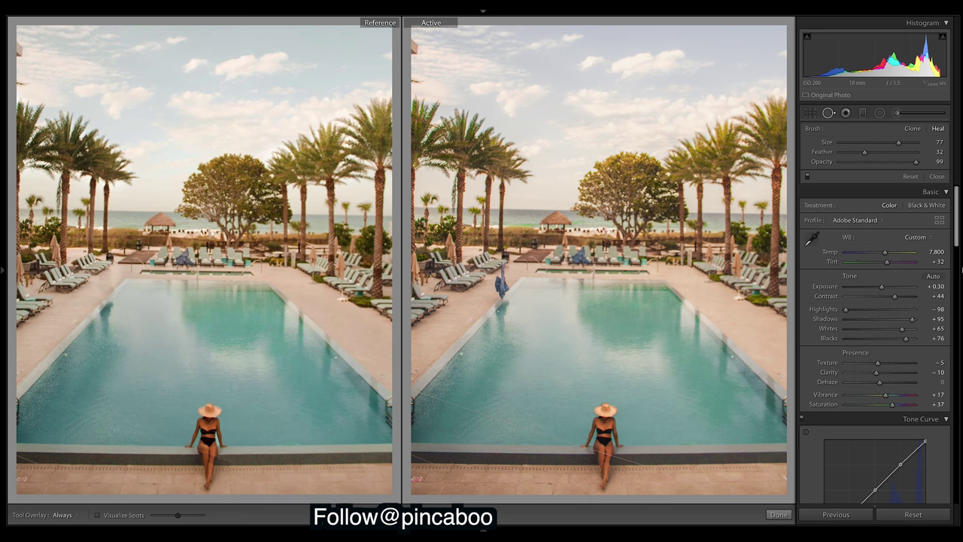
{"action": "left_click_drag", "start_coordinate": [958, 216], "coordinate": [958, 316]}
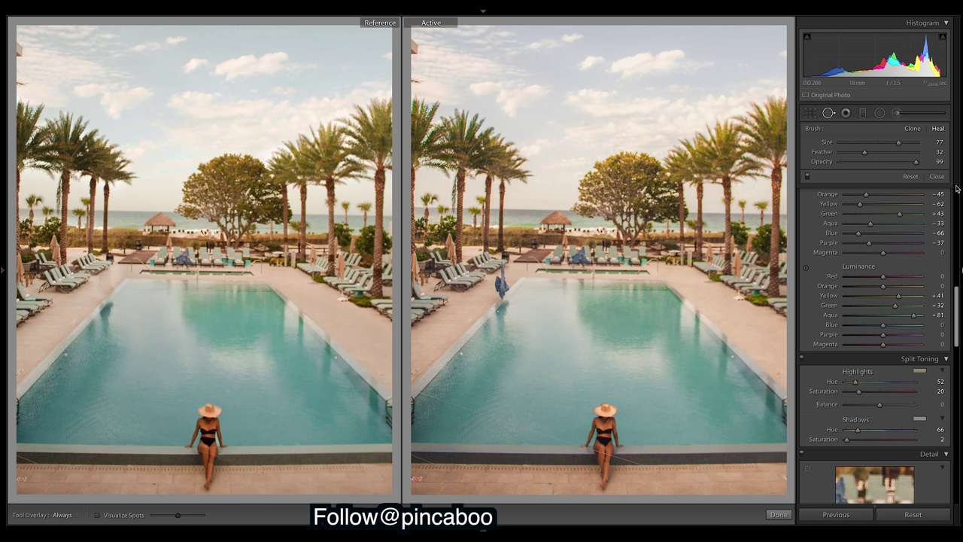
{"action": "key", "text": "F6"}
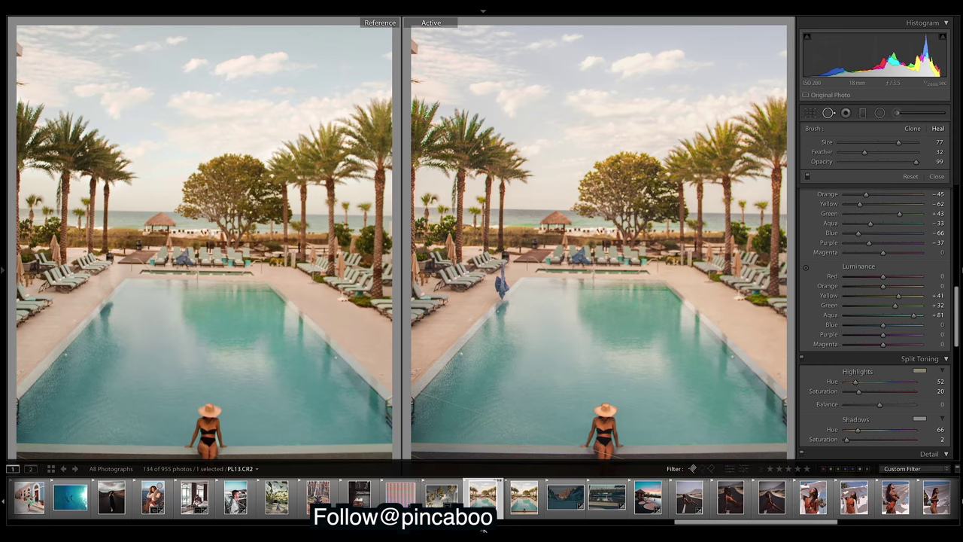
Close Spot Removal and copy the pool photo's develop settings with Brush unchecked.
{"action": "left_click", "coordinate": [937, 176]}
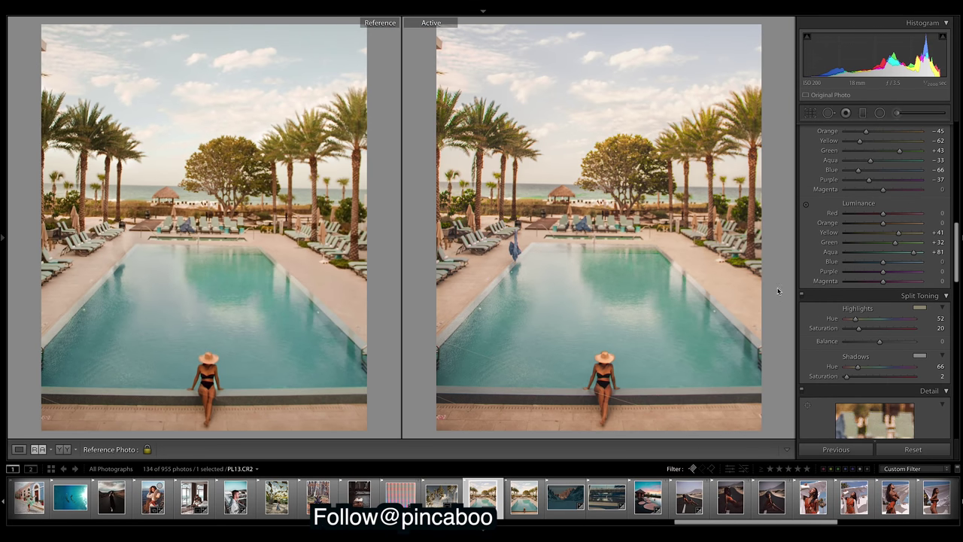
{"action": "right_click", "coordinate": [643, 186]}
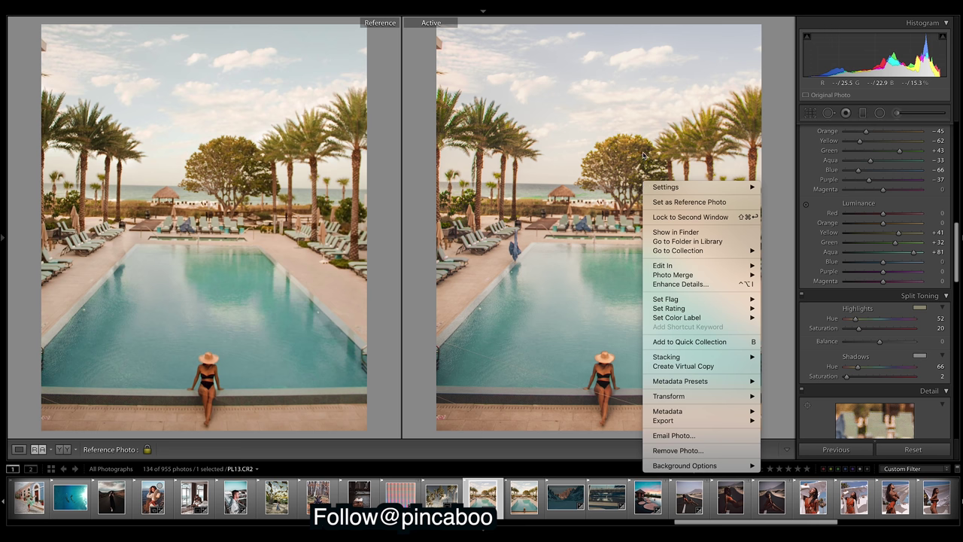
{"action": "mouse_move", "coordinate": [750, 189]}
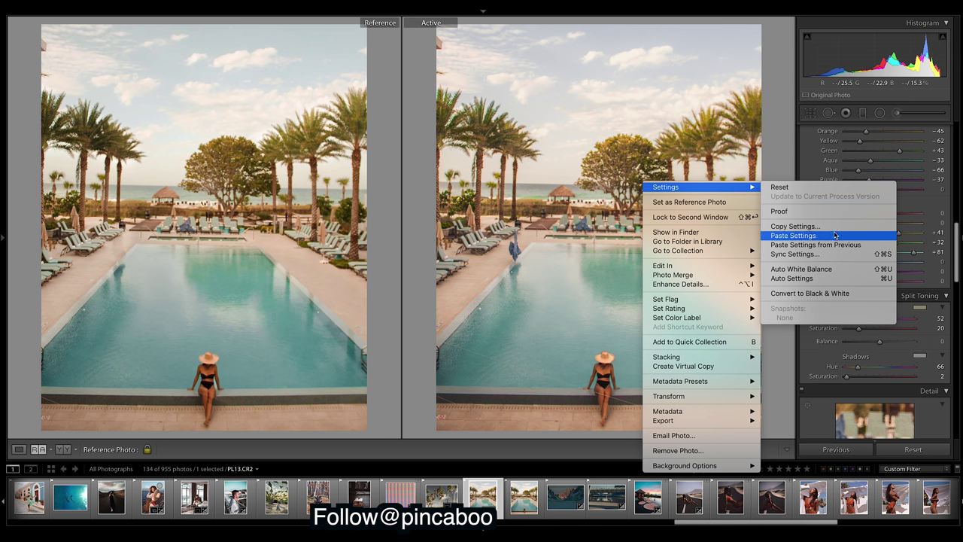
{"action": "left_click", "coordinate": [794, 226]}
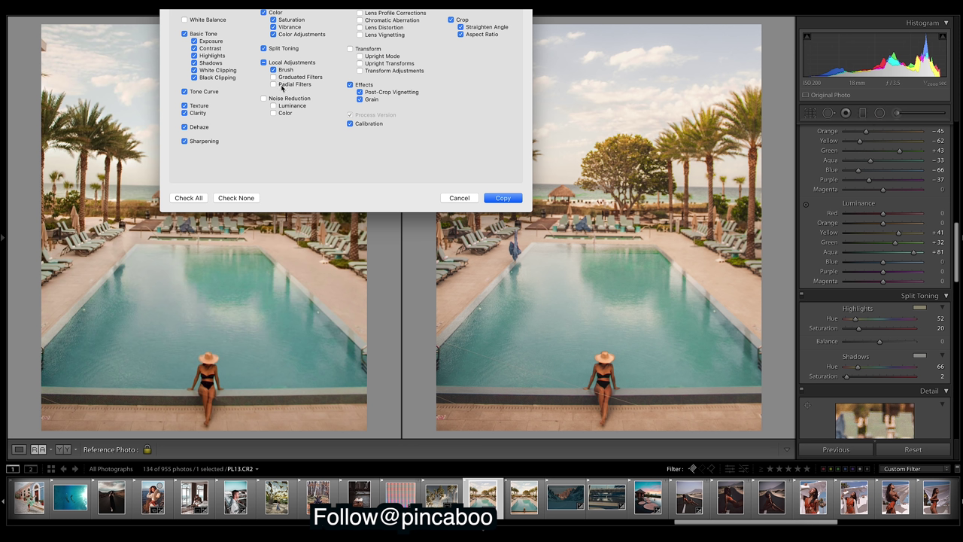
{"action": "left_click", "coordinate": [273, 70]}
{"action": "left_click", "coordinate": [515, 199]}
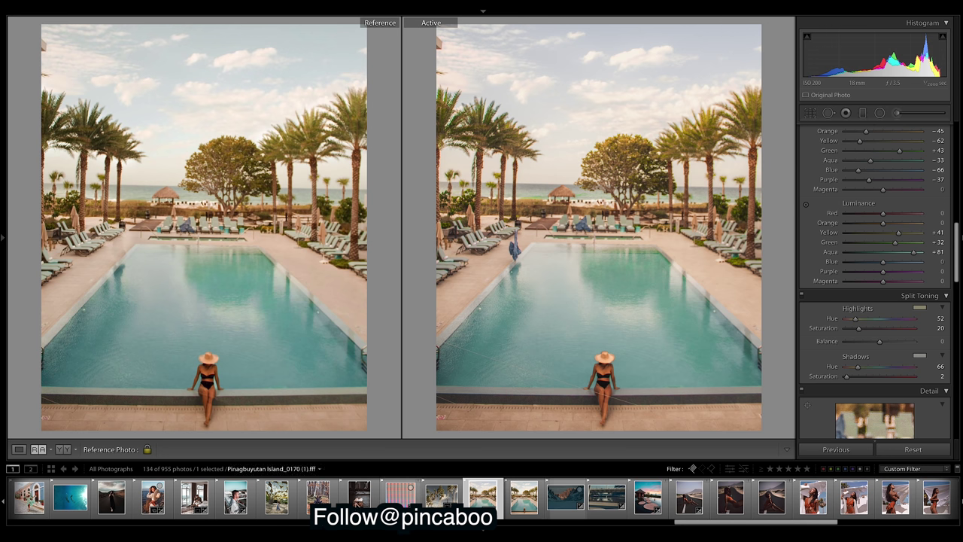
{"action": "left_click_drag", "start_coordinate": [755, 521], "coordinate": [198, 510]}
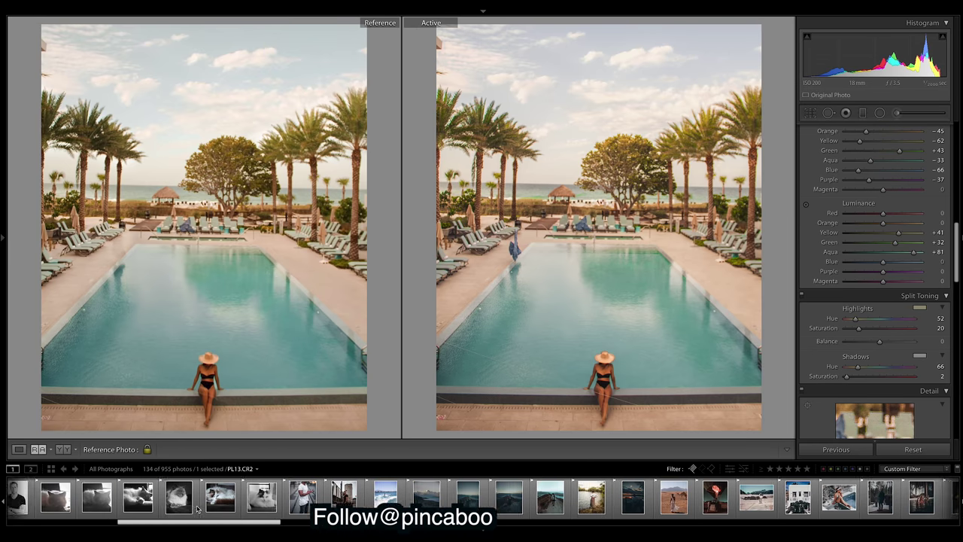
Paste the copied settings onto the lakeside portrait.
{"action": "left_click", "coordinate": [609, 496]}
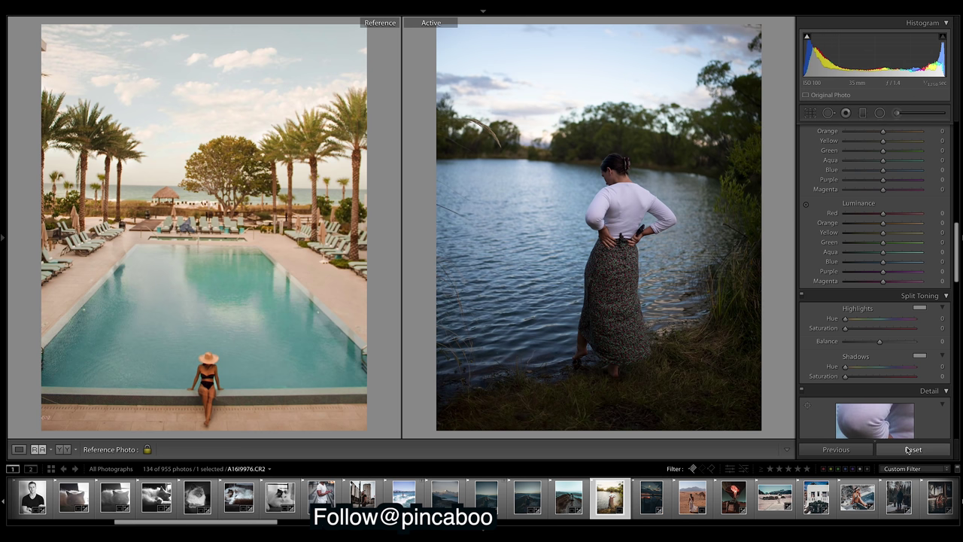
{"action": "right_click", "coordinate": [646, 137]}
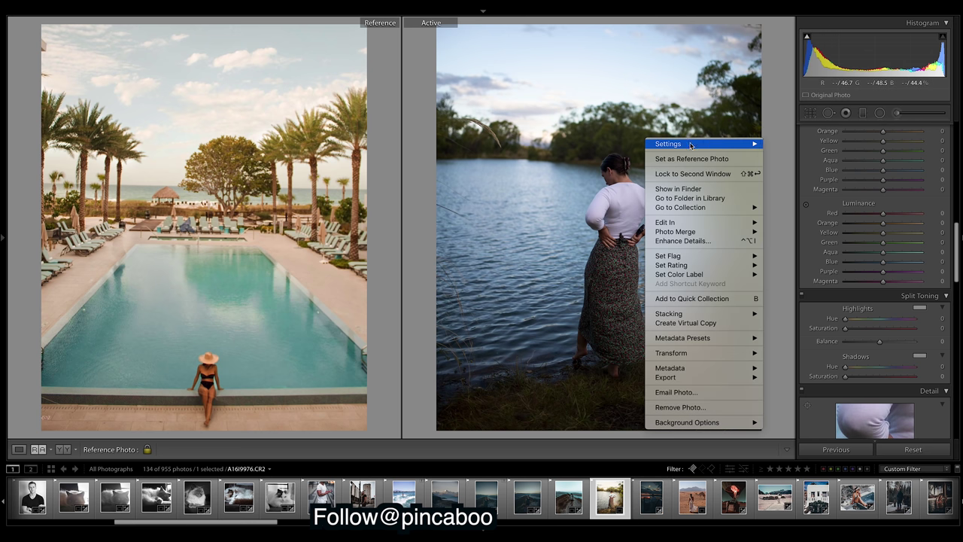
{"action": "mouse_move", "coordinate": [690, 145]}
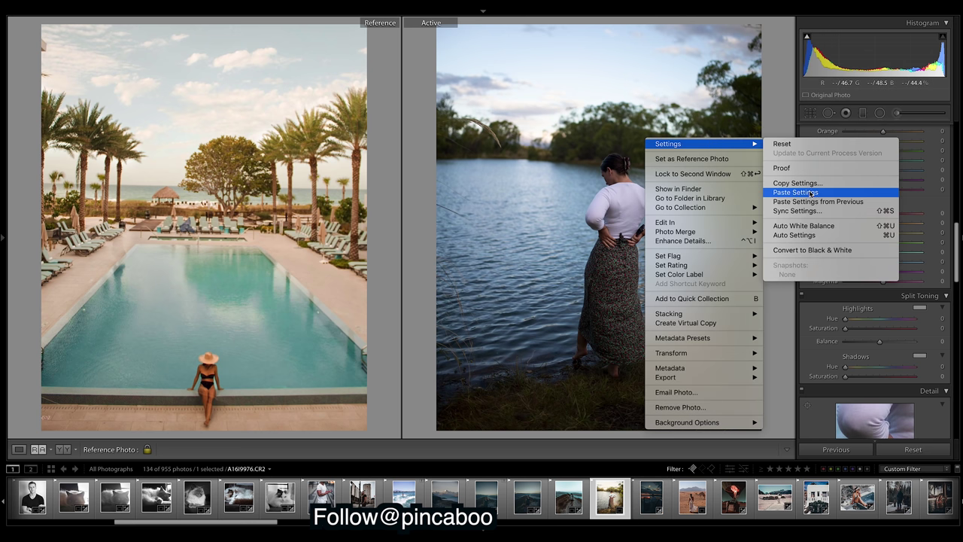
{"action": "left_click", "coordinate": [810, 192]}
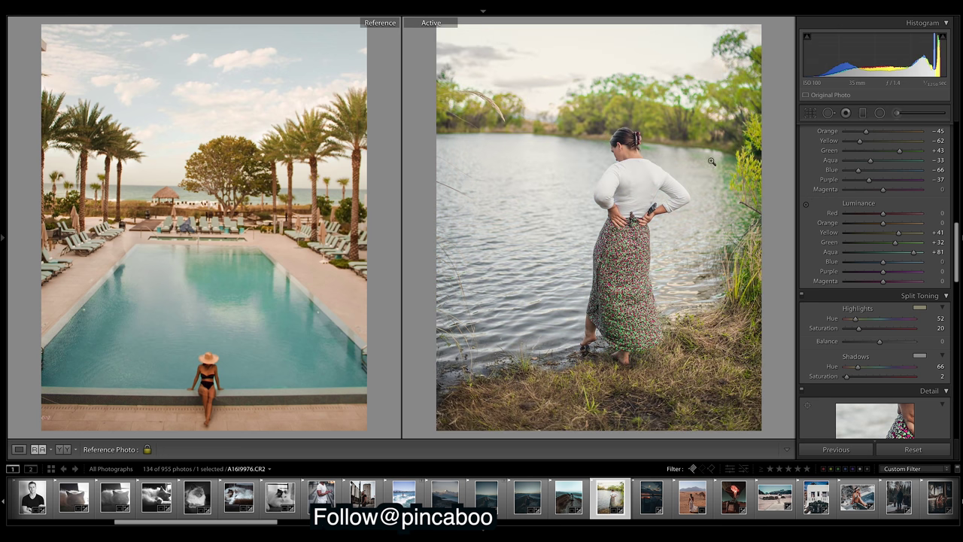
Set Exposure to -0.35, Temp to 6,913, a slight magenta Tint, and much stronger Contrast.
{"action": "left_click_drag", "start_coordinate": [957, 241], "coordinate": [957, 139]}
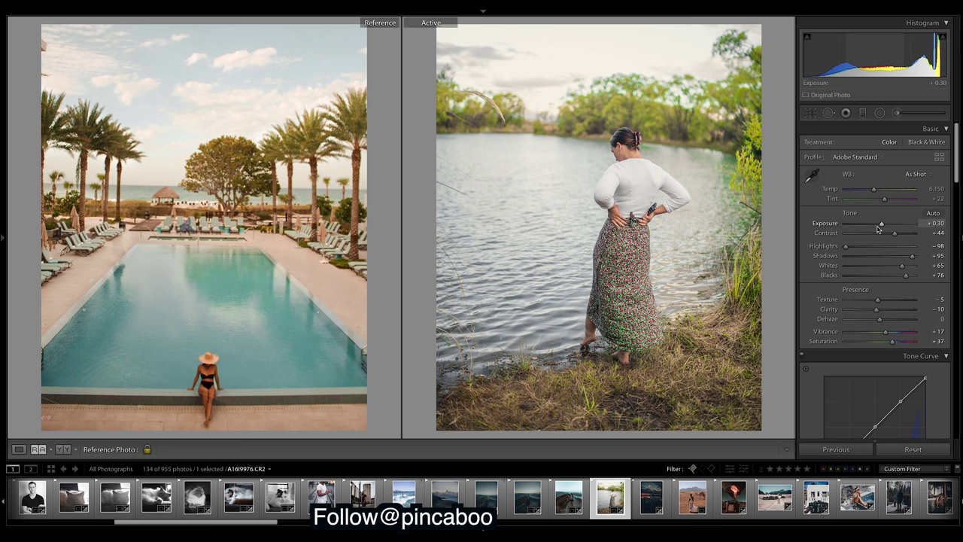
{"action": "left_click_drag", "start_coordinate": [878, 225], "coordinate": [874, 224]}
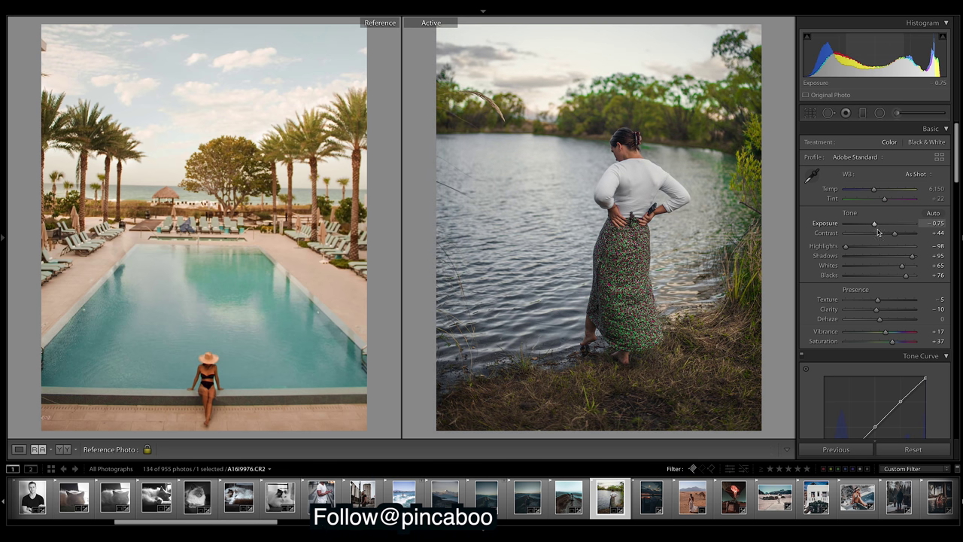
{"action": "left_click_drag", "start_coordinate": [875, 226], "coordinate": [879, 224]}
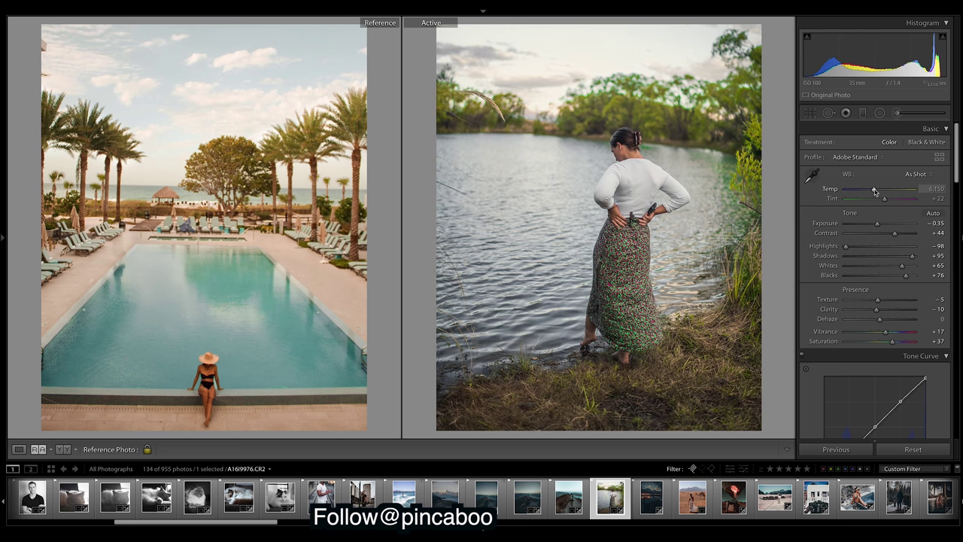
{"action": "left_click_drag", "start_coordinate": [874, 191], "coordinate": [880, 193]}
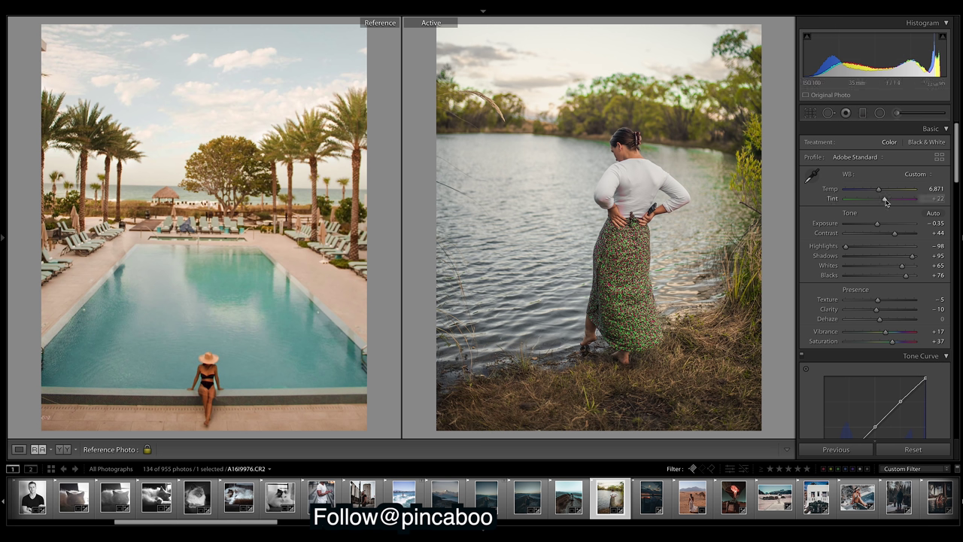
{"action": "left_click_drag", "start_coordinate": [886, 200], "coordinate": [887, 200]}
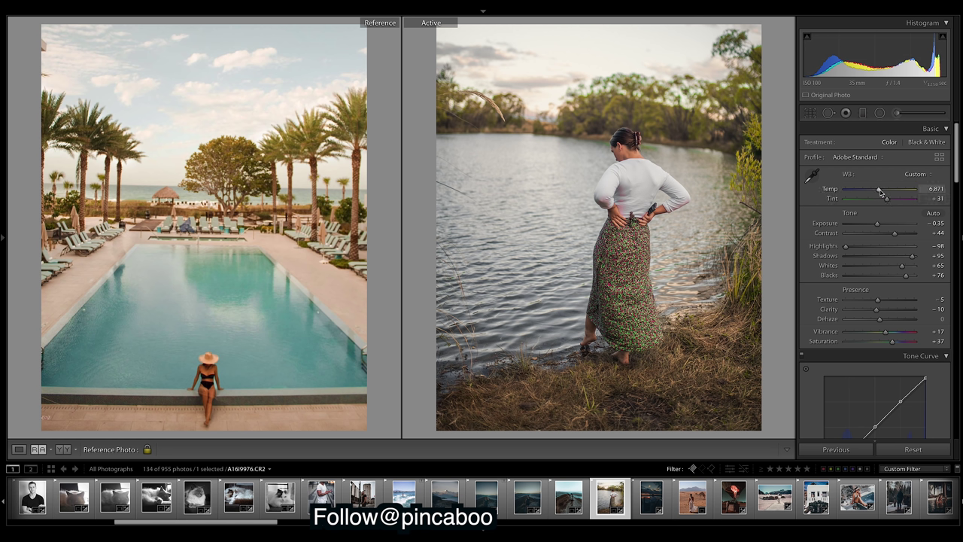
{"action": "left_click_drag", "start_coordinate": [879, 190], "coordinate": [881, 192]}
{"action": "left_click_drag", "start_coordinate": [898, 238], "coordinate": [915, 240]}
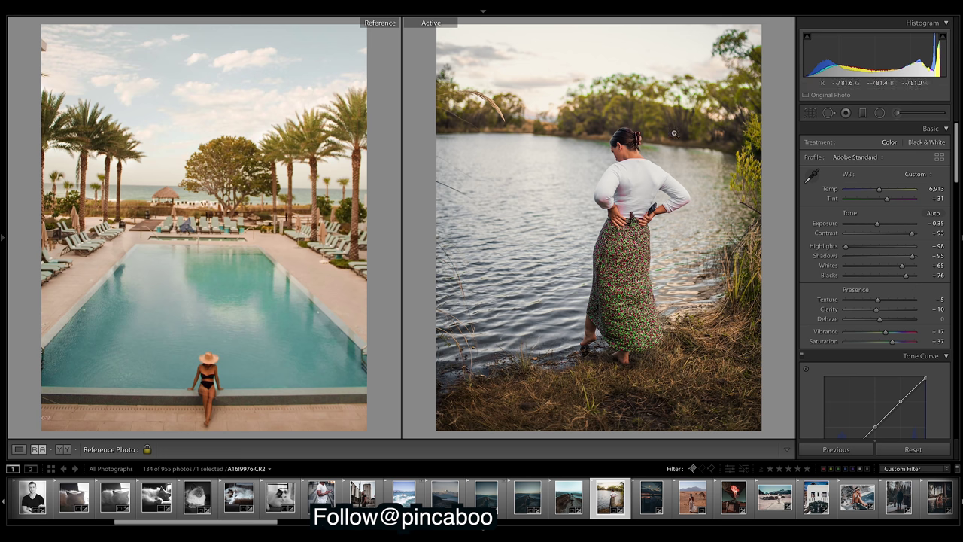
{"action": "key", "text": "backslash"}
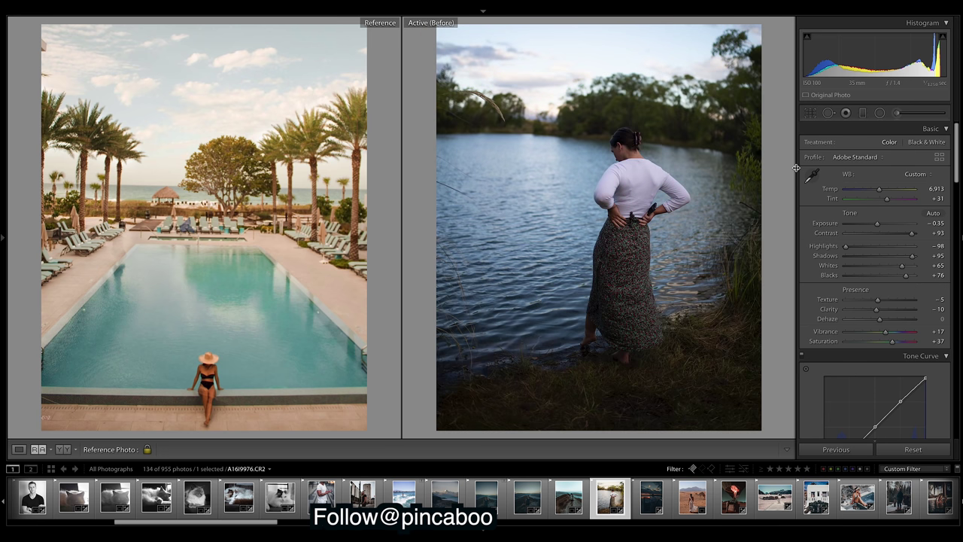
{"action": "key", "text": "backslash"}
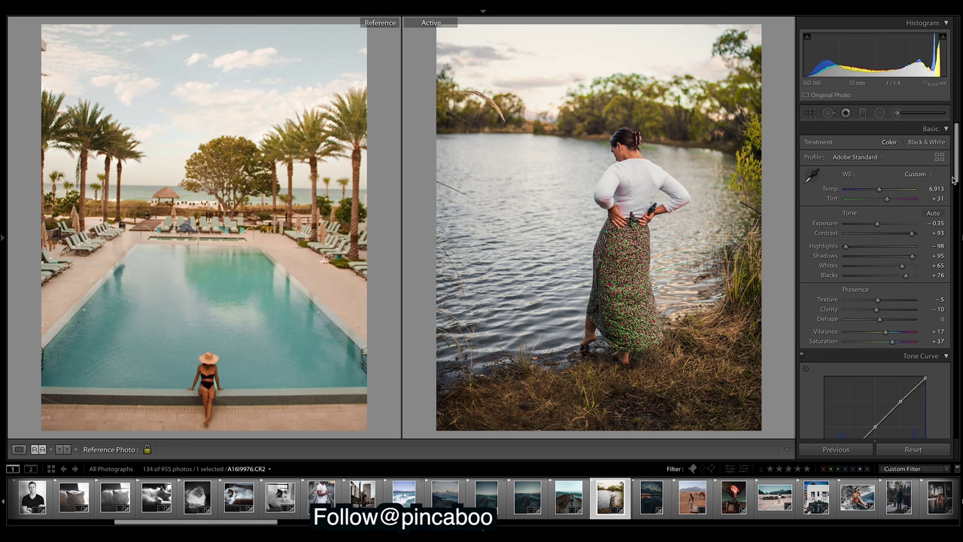
Undo the blue curve flatten, warm Temp, add magenta Tint, and lower Saturation.
{"action": "scroll", "coordinate": [956, 180], "scroll_direction": "down", "scroll_amount": 5}
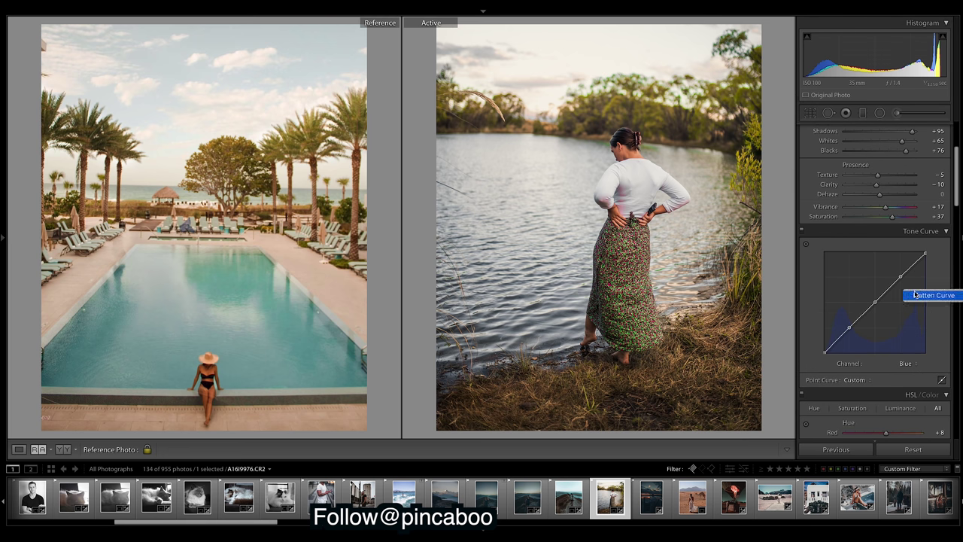
{"action": "left_click", "coordinate": [933, 295]}
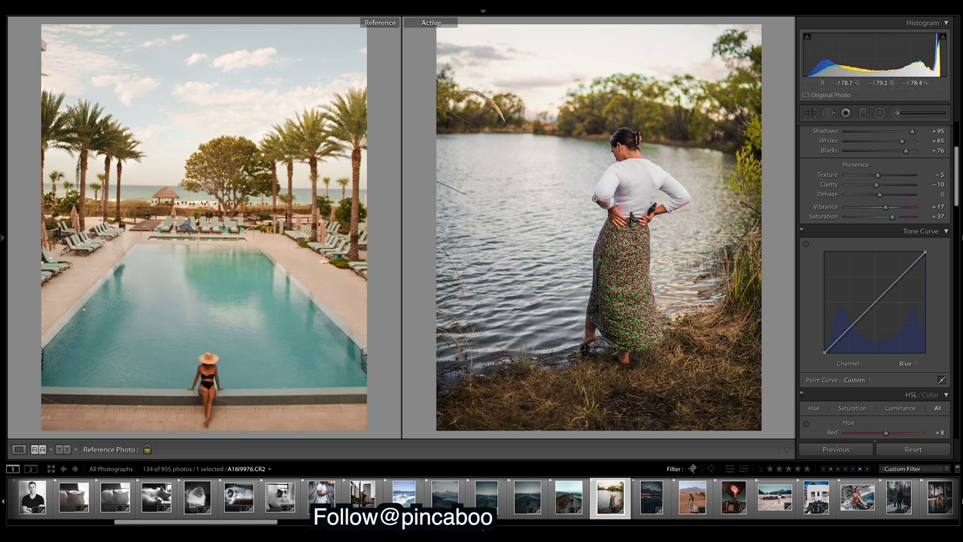
{"action": "key", "text": "ctrl+z"}
{"action": "scroll", "coordinate": [884, 194], "scroll_direction": "up", "scroll_amount": 4}
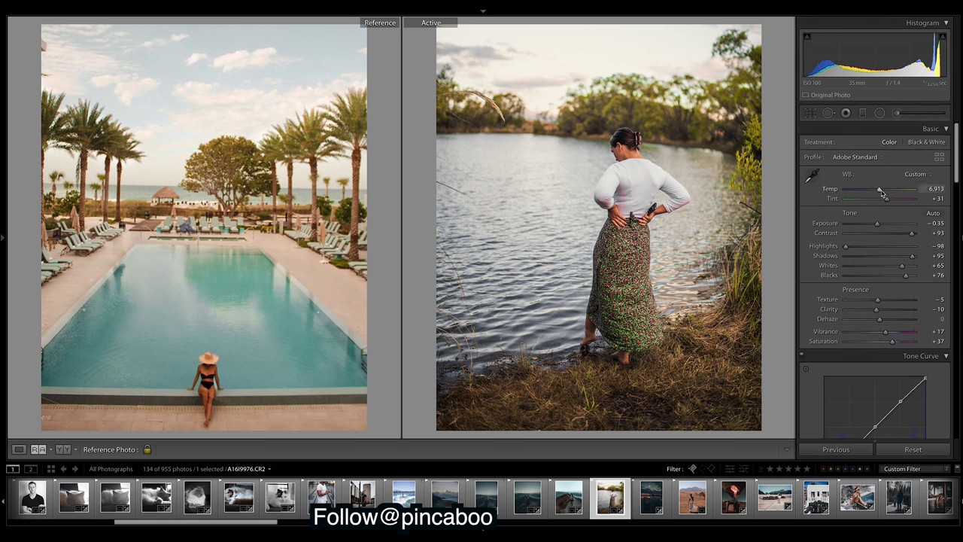
{"action": "left_click_drag", "start_coordinate": [879, 191], "coordinate": [881, 192]}
{"action": "left_click_drag", "start_coordinate": [889, 202], "coordinate": [889, 201]}
{"action": "left_click_drag", "start_coordinate": [892, 341], "coordinate": [890, 342]}
Lift the RGB tone curve's black point to fade the shadows.
{"action": "left_click_drag", "start_coordinate": [957, 174], "coordinate": [958, 219]}
{"action": "left_click", "coordinate": [907, 288]}
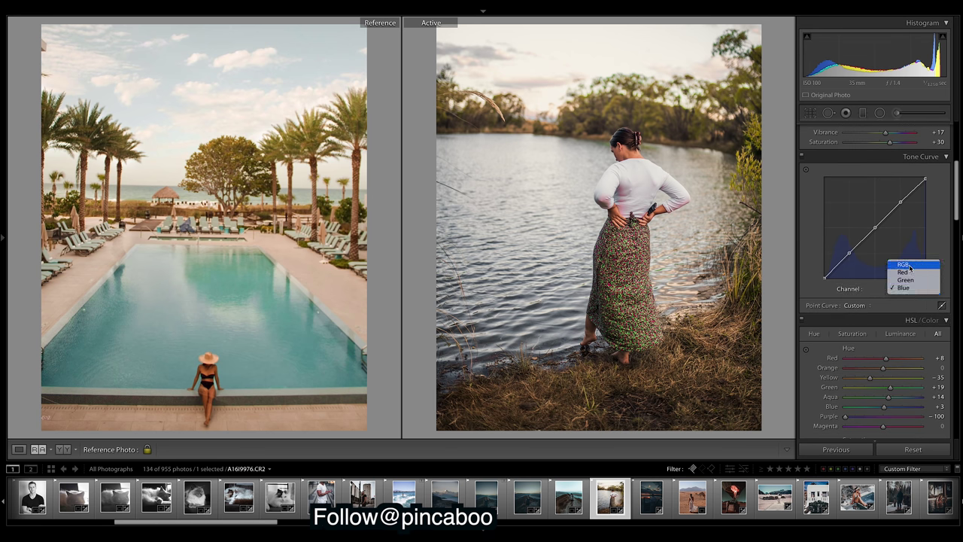
{"action": "left_click", "coordinate": [906, 263]}
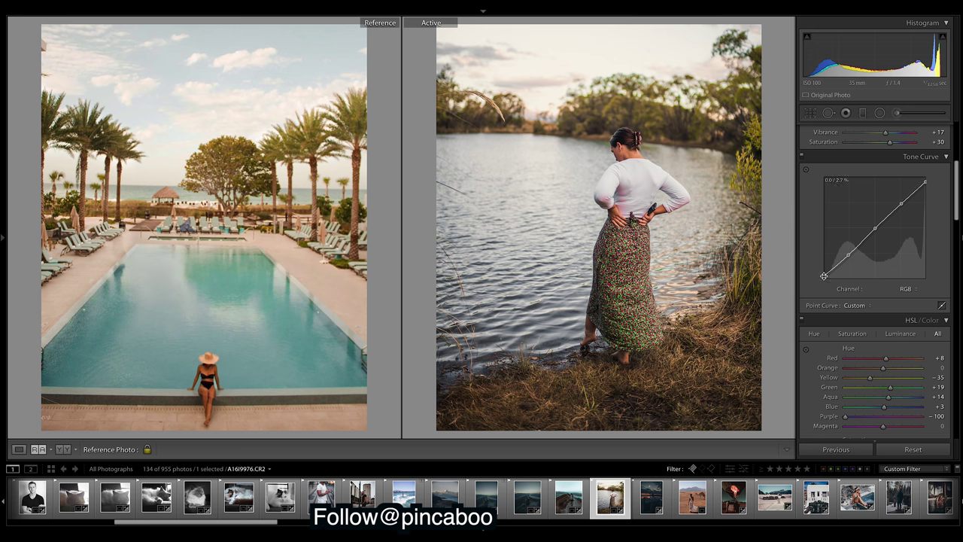
{"action": "left_click_drag", "start_coordinate": [822, 276], "coordinate": [820, 279]}
Brighten the portrait's Whites slightly, leaving Shadows unchanged.
{"action": "scroll", "coordinate": [959, 197], "scroll_direction": "up", "scroll_amount": 5}
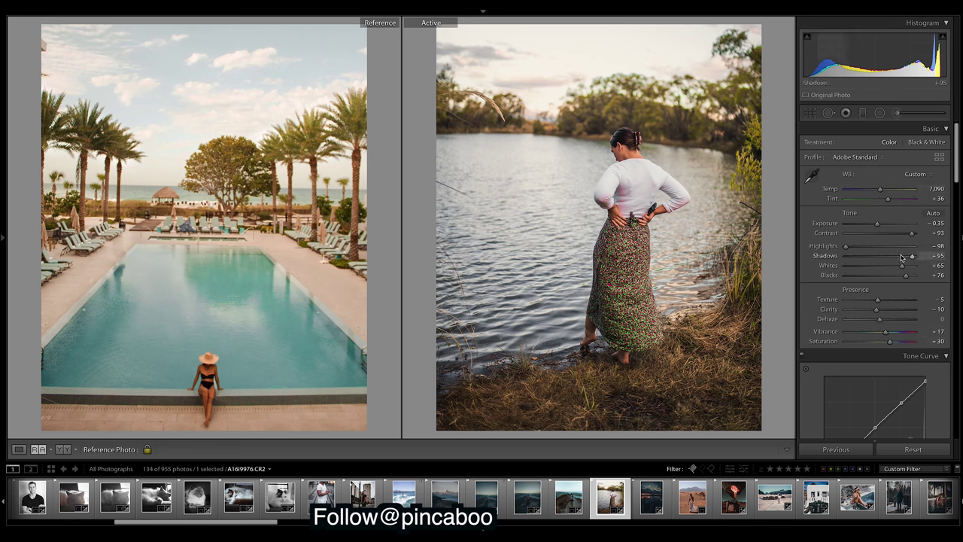
{"action": "left_click_drag", "start_coordinate": [901, 258], "coordinate": [877, 258]}
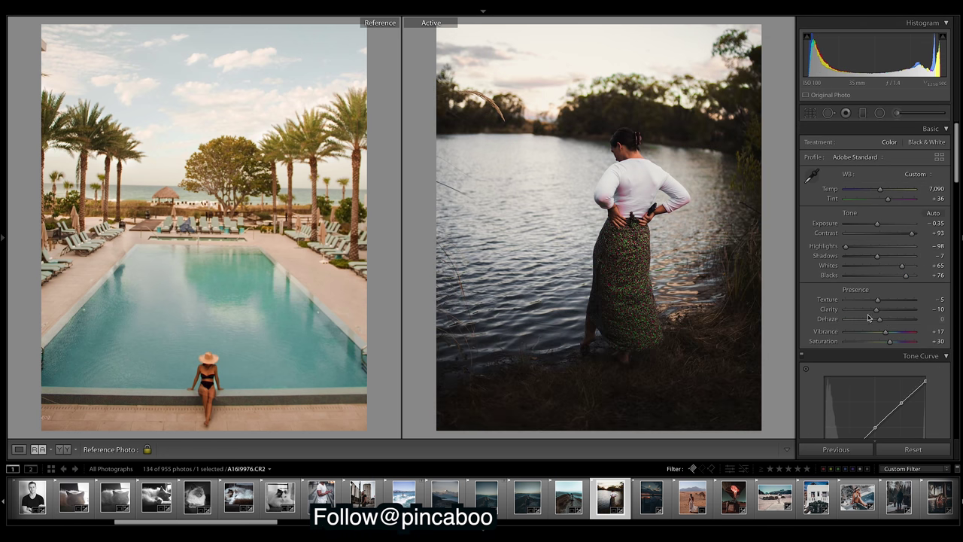
{"action": "key", "text": "ctrl+z"}
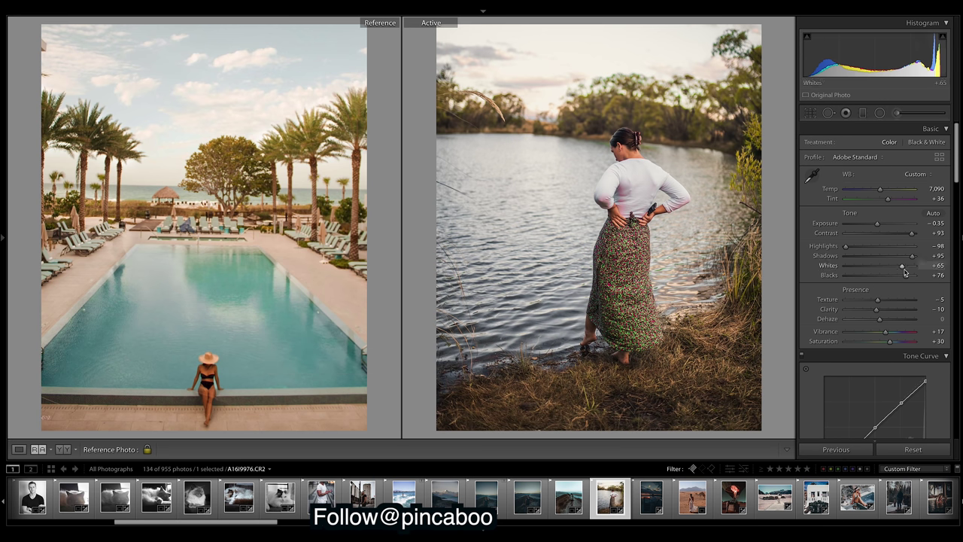
{"action": "left_click_drag", "start_coordinate": [905, 266], "coordinate": [906, 266]}
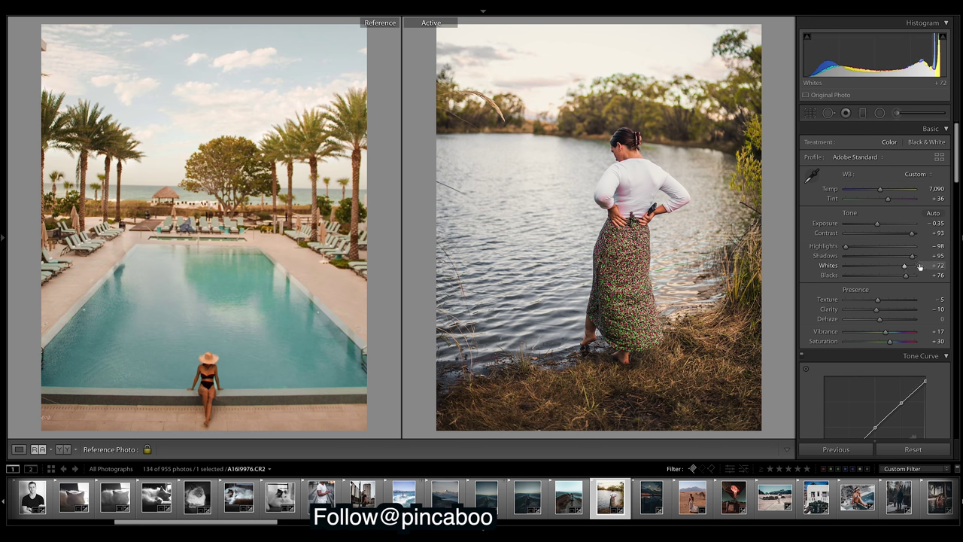
{"action": "left_click_drag", "start_coordinate": [906, 267], "coordinate": [907, 270]}
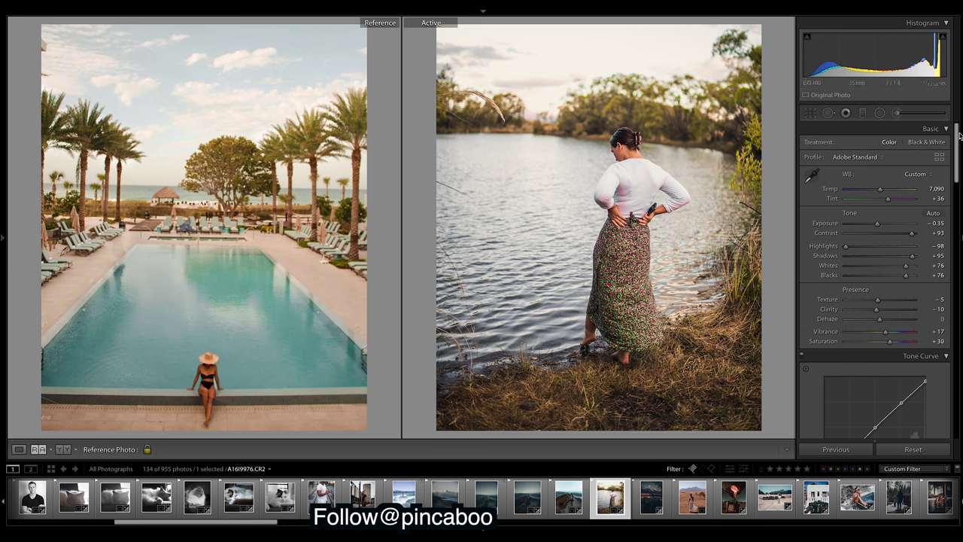
Select the pool resort photo in the filmstrip.
{"action": "scroll", "coordinate": [956, 146], "scroll_direction": "down", "scroll_amount": 2}
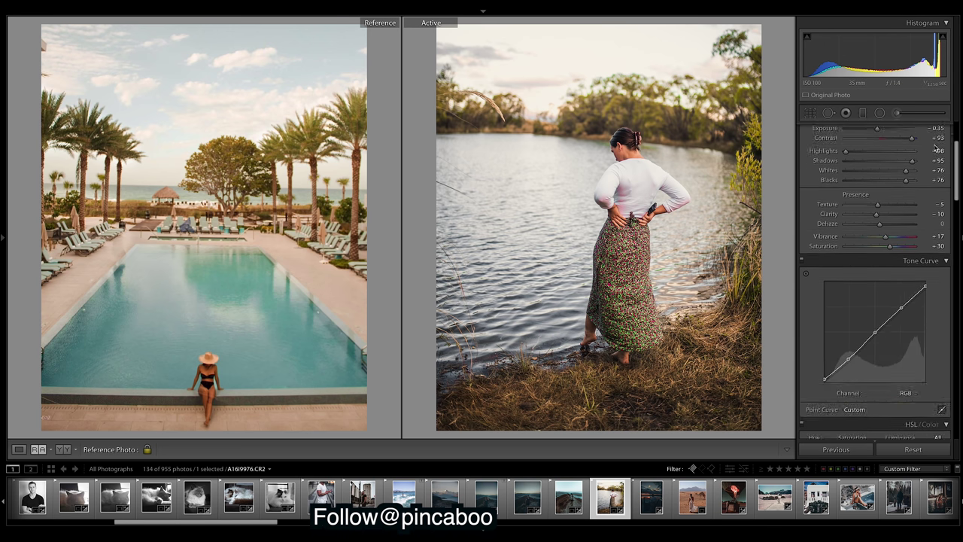
{"action": "left_click_drag", "start_coordinate": [275, 522], "coordinate": [722, 510]}
{"action": "left_click", "coordinate": [683, 505]}
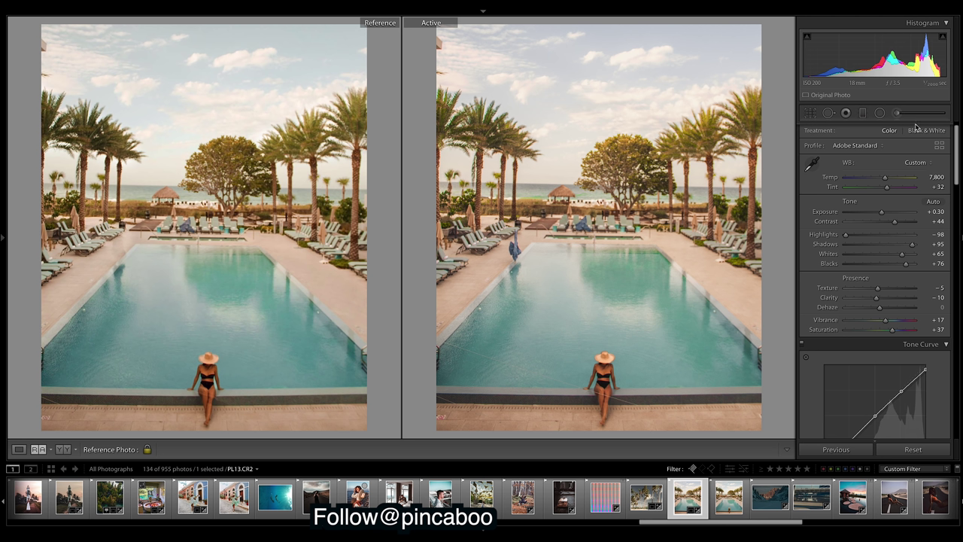
Hide the filmstrip and place an Adjustment Brush pin on the woman at the pool edge.
{"action": "left_click", "coordinate": [482, 531]}
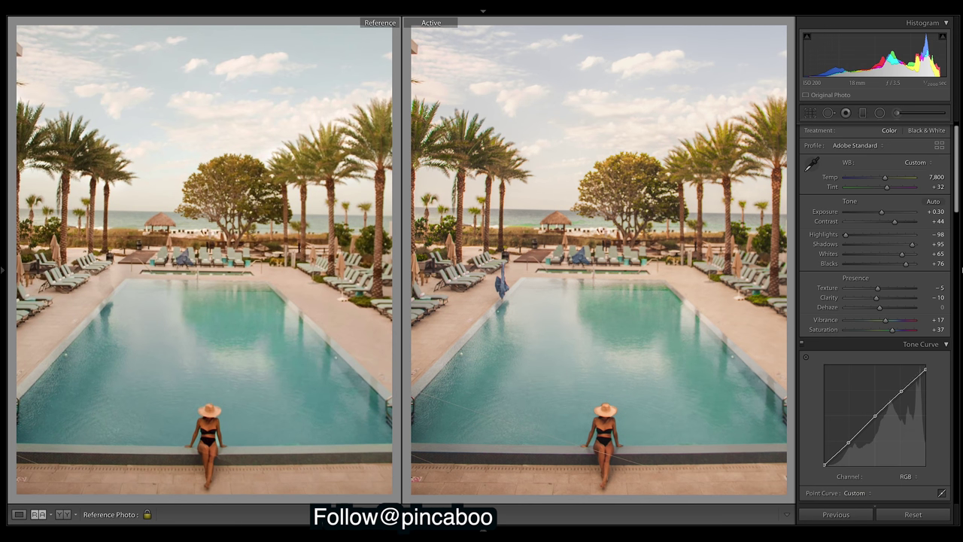
{"action": "key", "text": "backslash"}
{"action": "key", "text": "backslash"}
{"action": "left_click", "coordinate": [896, 113]}
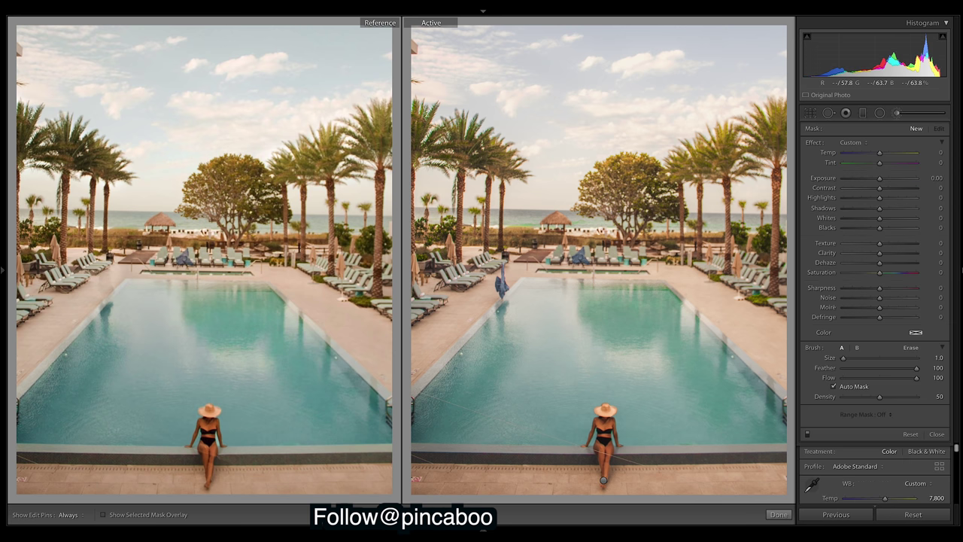
{"action": "left_click", "coordinate": [604, 482]}
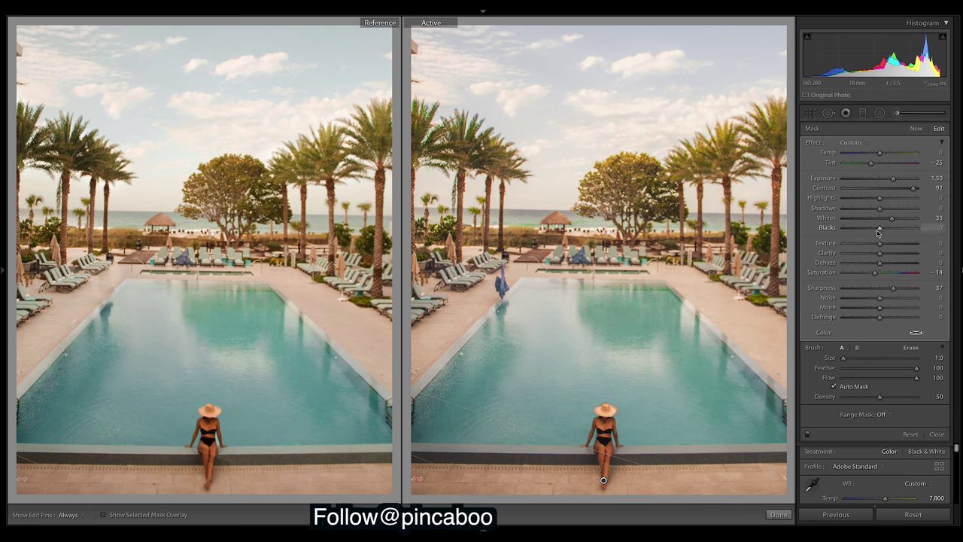
Deepen the local Blacks, ease its desaturation slightly, and make its Tint less green.
{"action": "left_click_drag", "start_coordinate": [880, 228], "coordinate": [897, 221]}
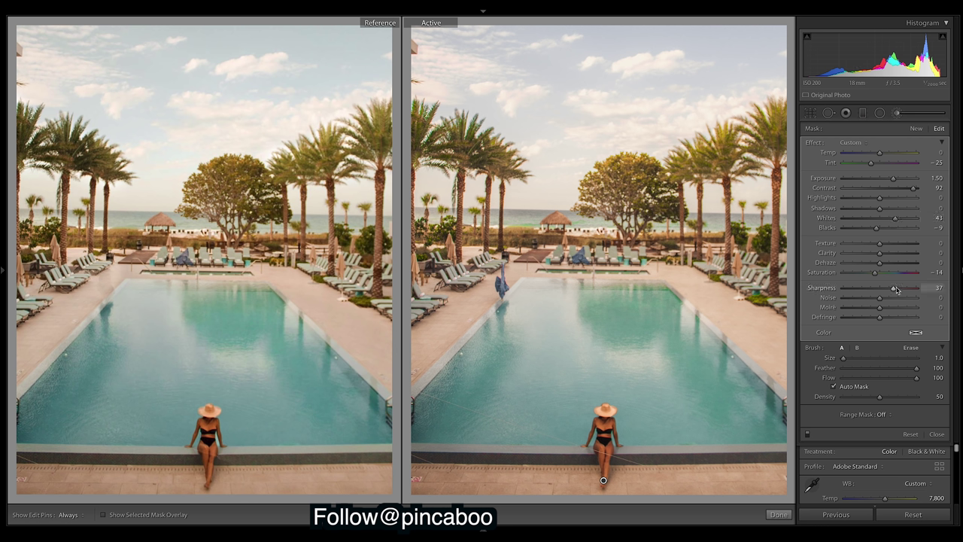
{"action": "left_click_drag", "start_coordinate": [874, 273], "coordinate": [876, 275]}
{"action": "left_click_drag", "start_coordinate": [872, 169], "coordinate": [873, 163]}
Finish the Adjustment Brush and toggle between the pool photo's original and edited versions.
{"action": "left_click", "coordinate": [778, 513]}
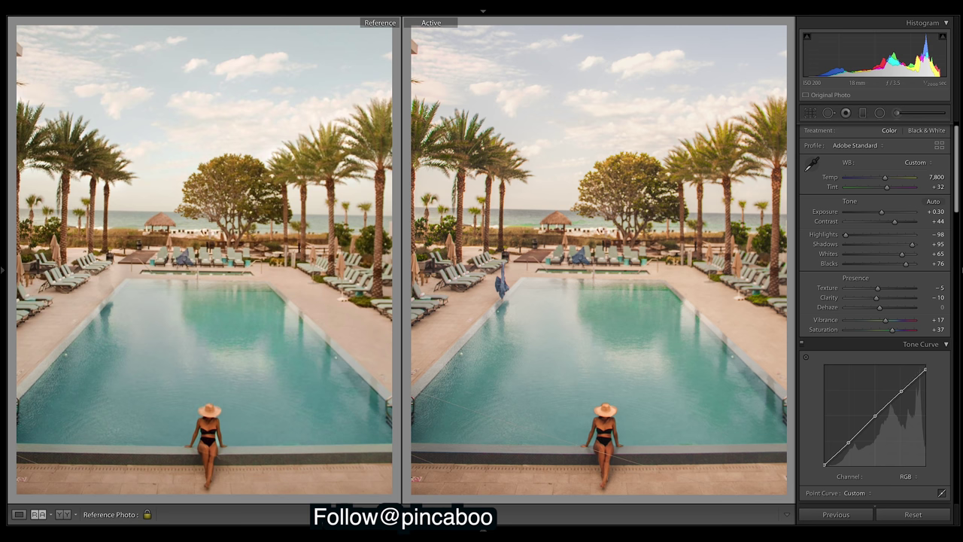
{"action": "key", "text": "backslash"}
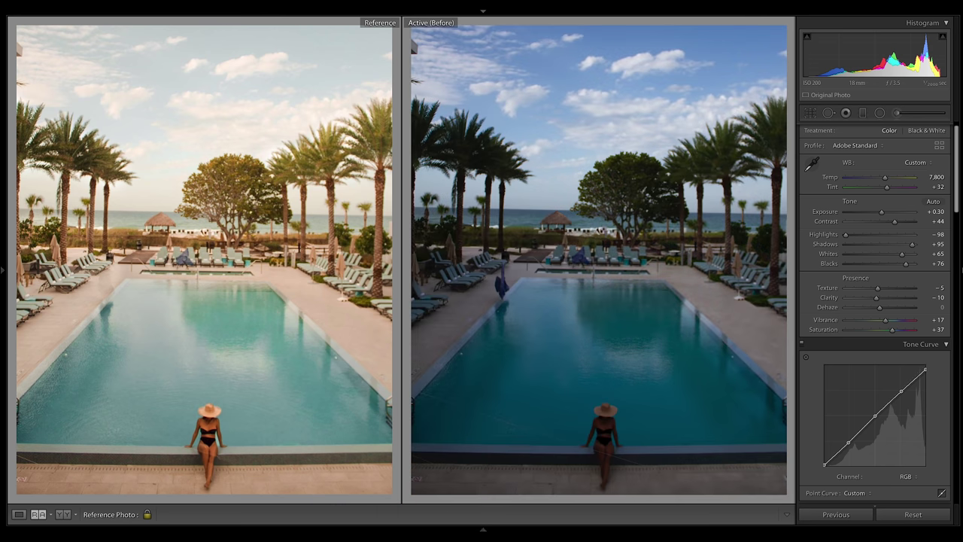
{"action": "key", "text": "backslash"}
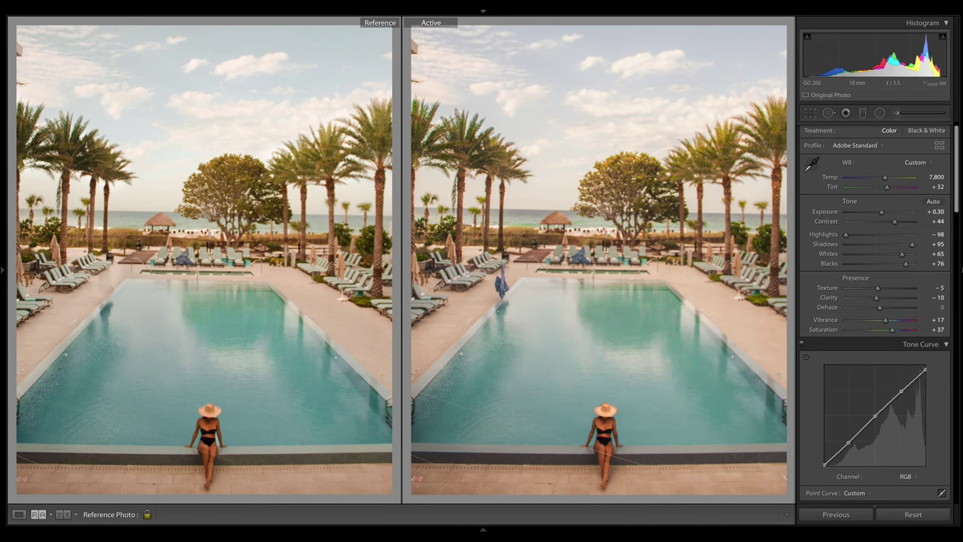
{"action": "key", "text": "backslash"}
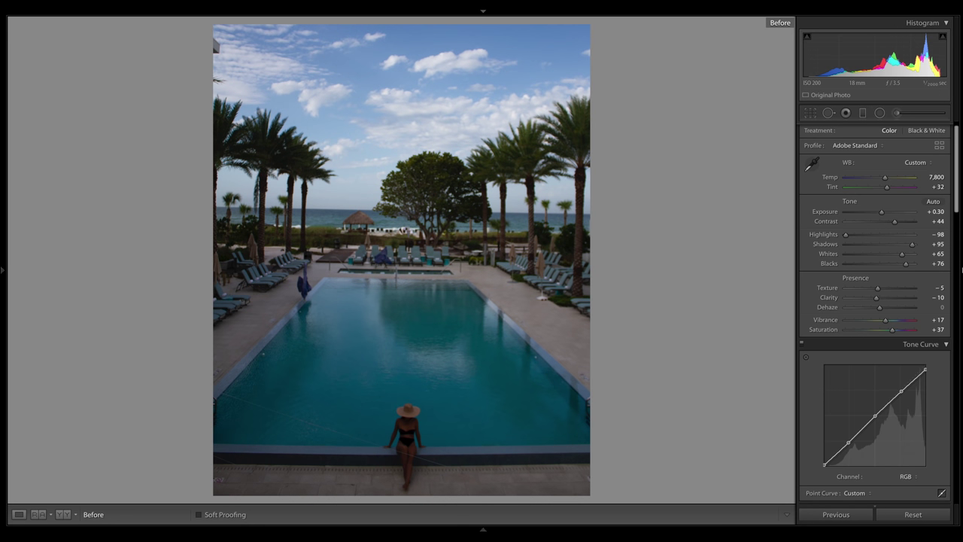
{"action": "key", "text": "backslash"}
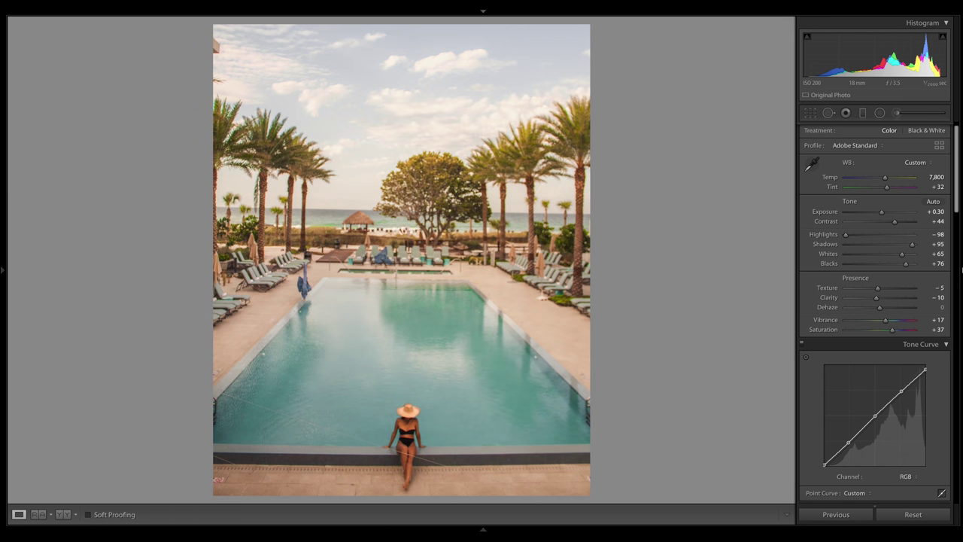